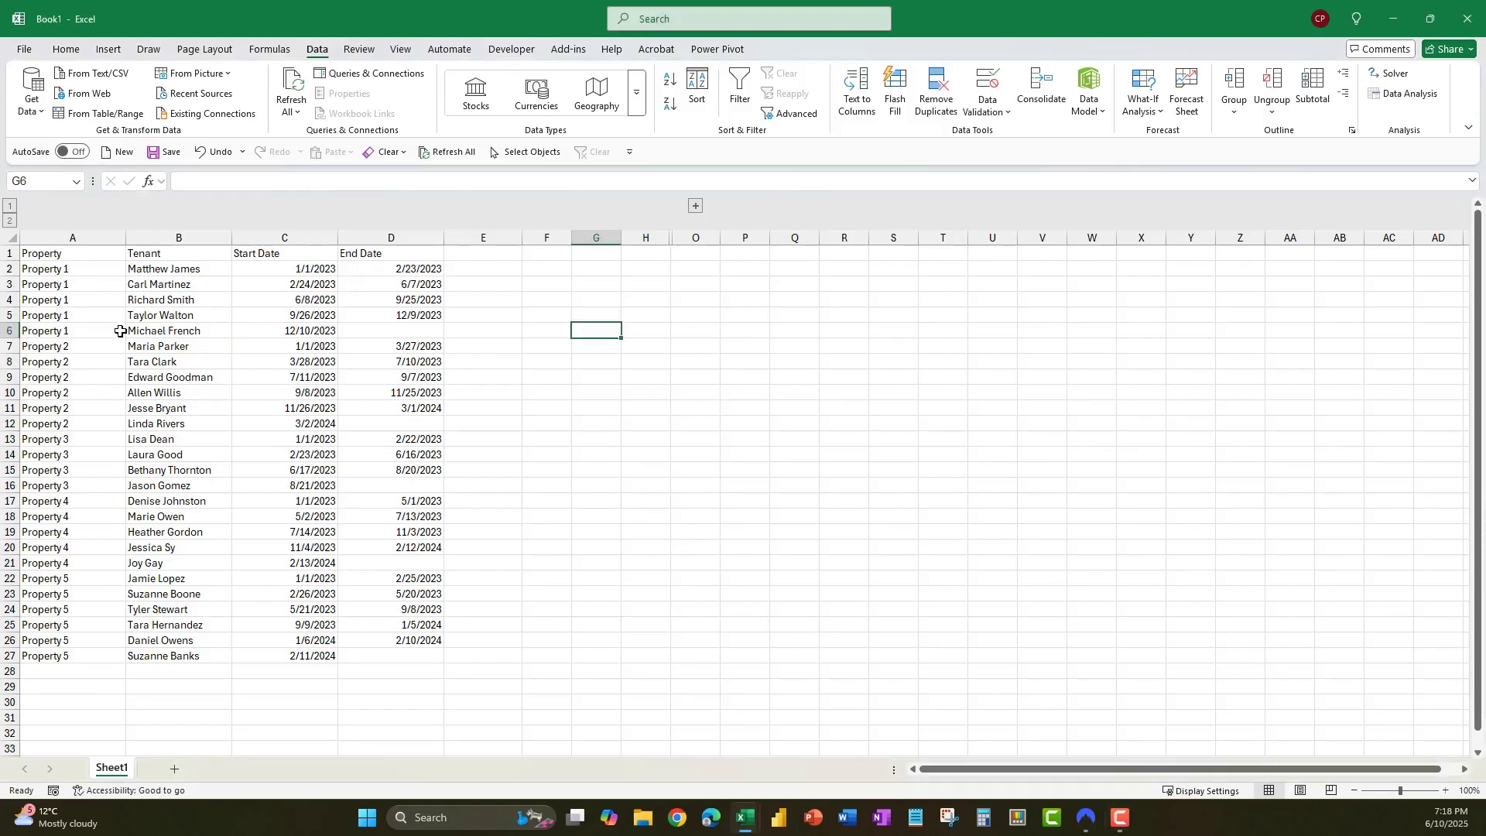
click(148, 330)
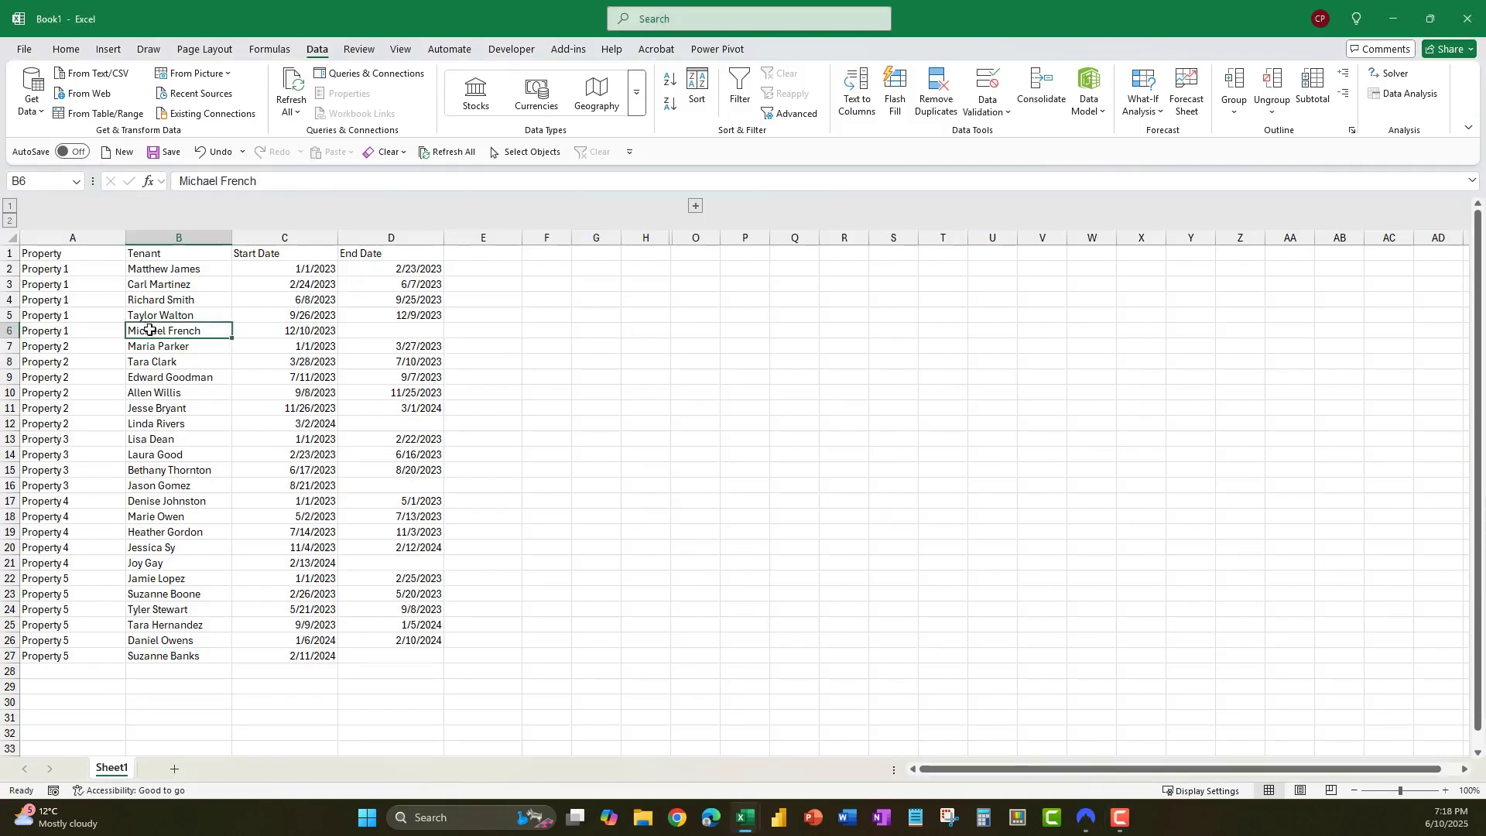
click(404, 331)
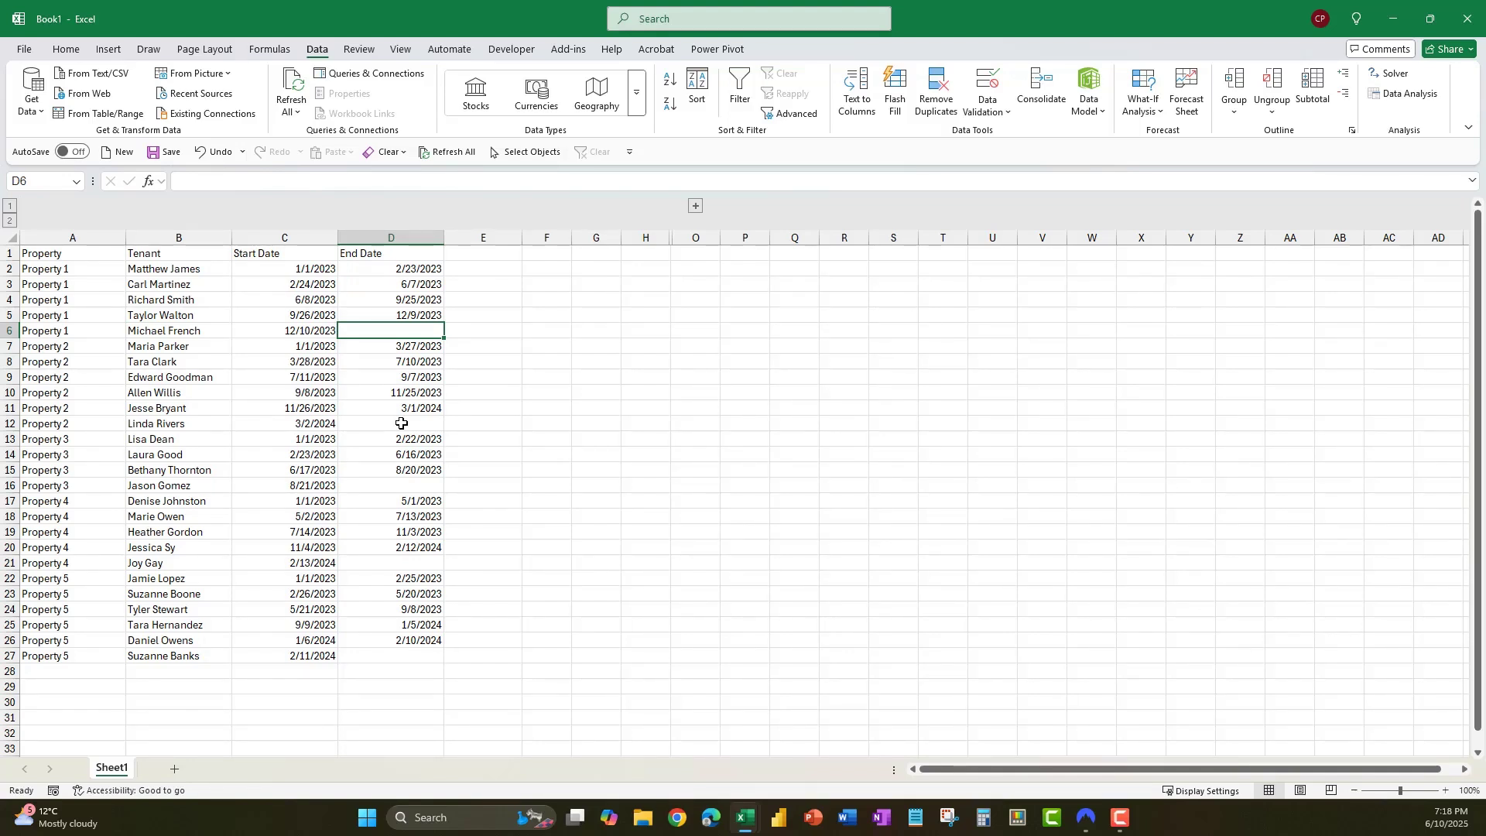
click(154, 331)
click(149, 312)
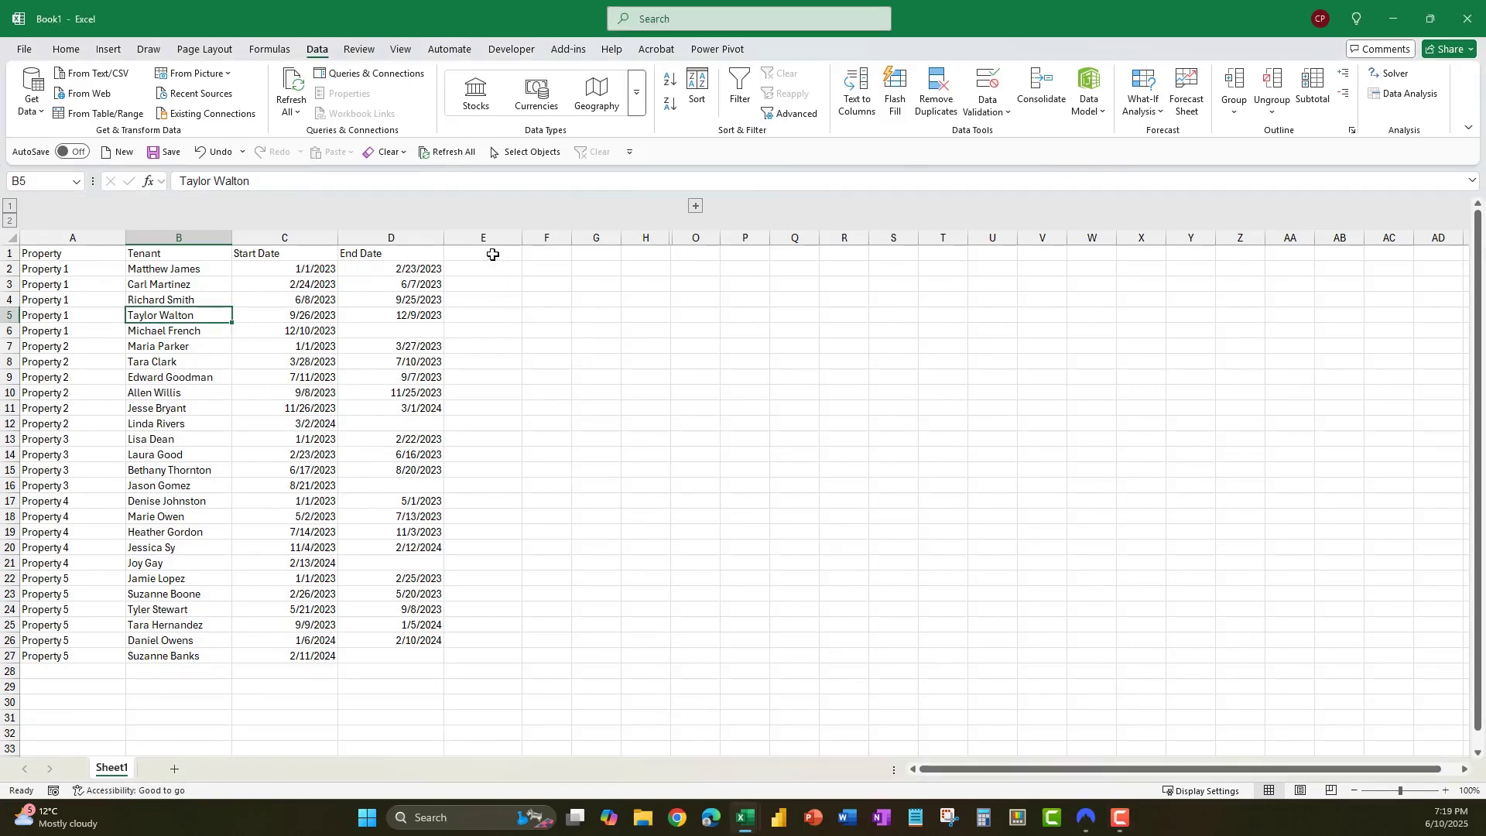
- Add the column header "Current Tenant" in cell E1, beside End Date
click(489, 253)
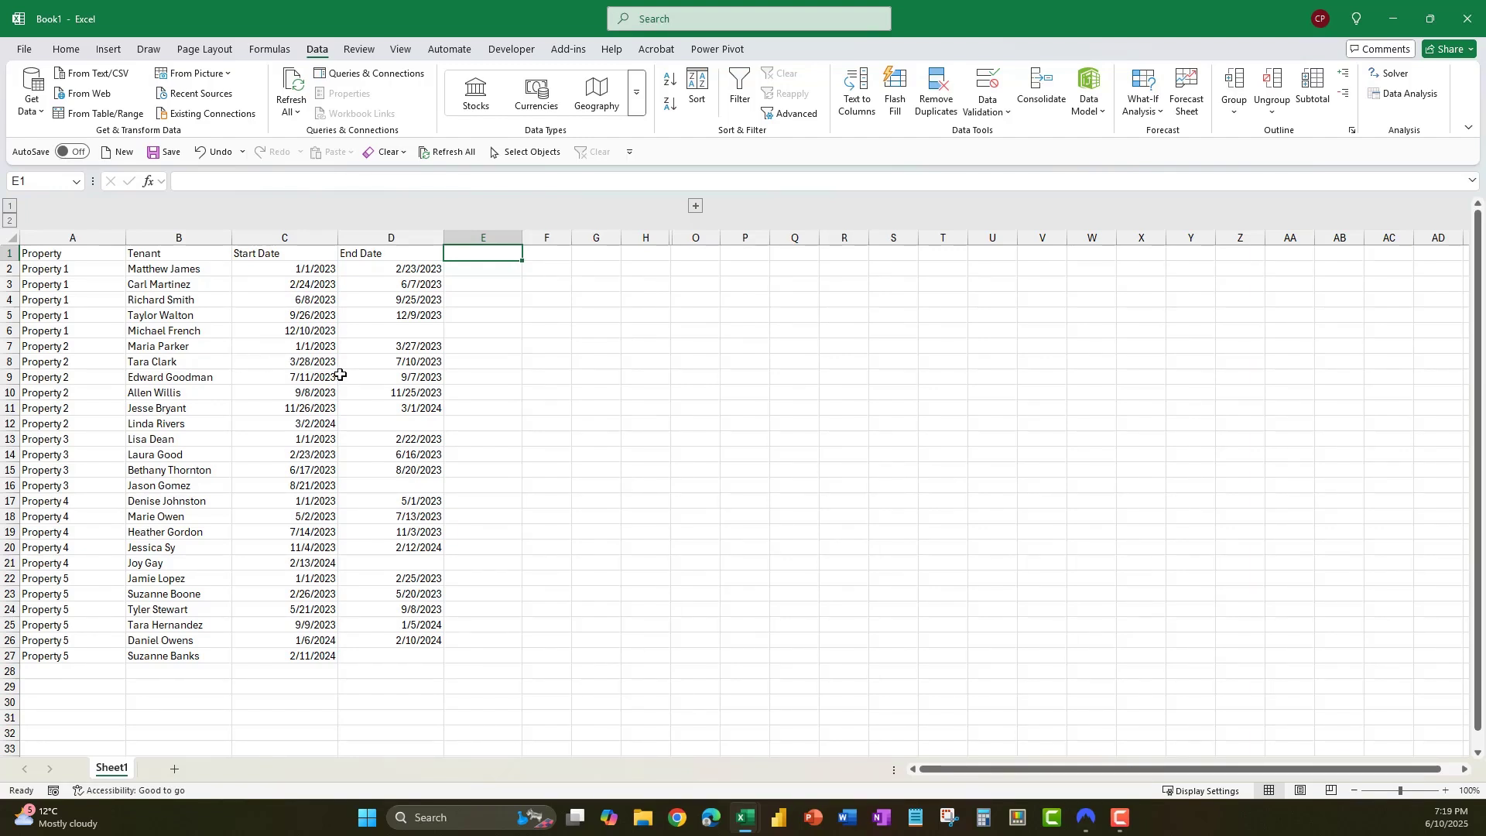
text(Current Tenant)
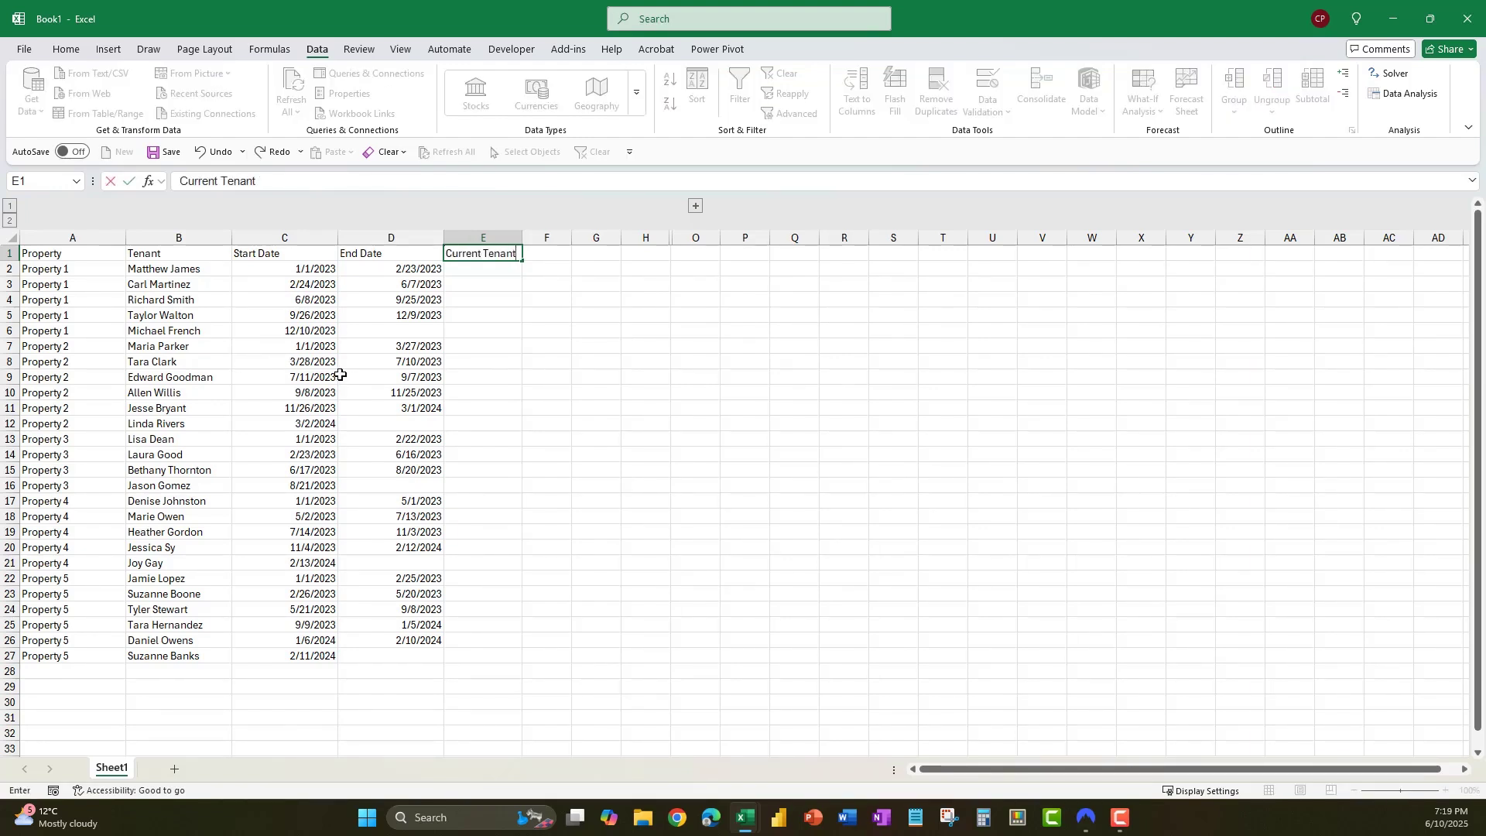
key(Return)
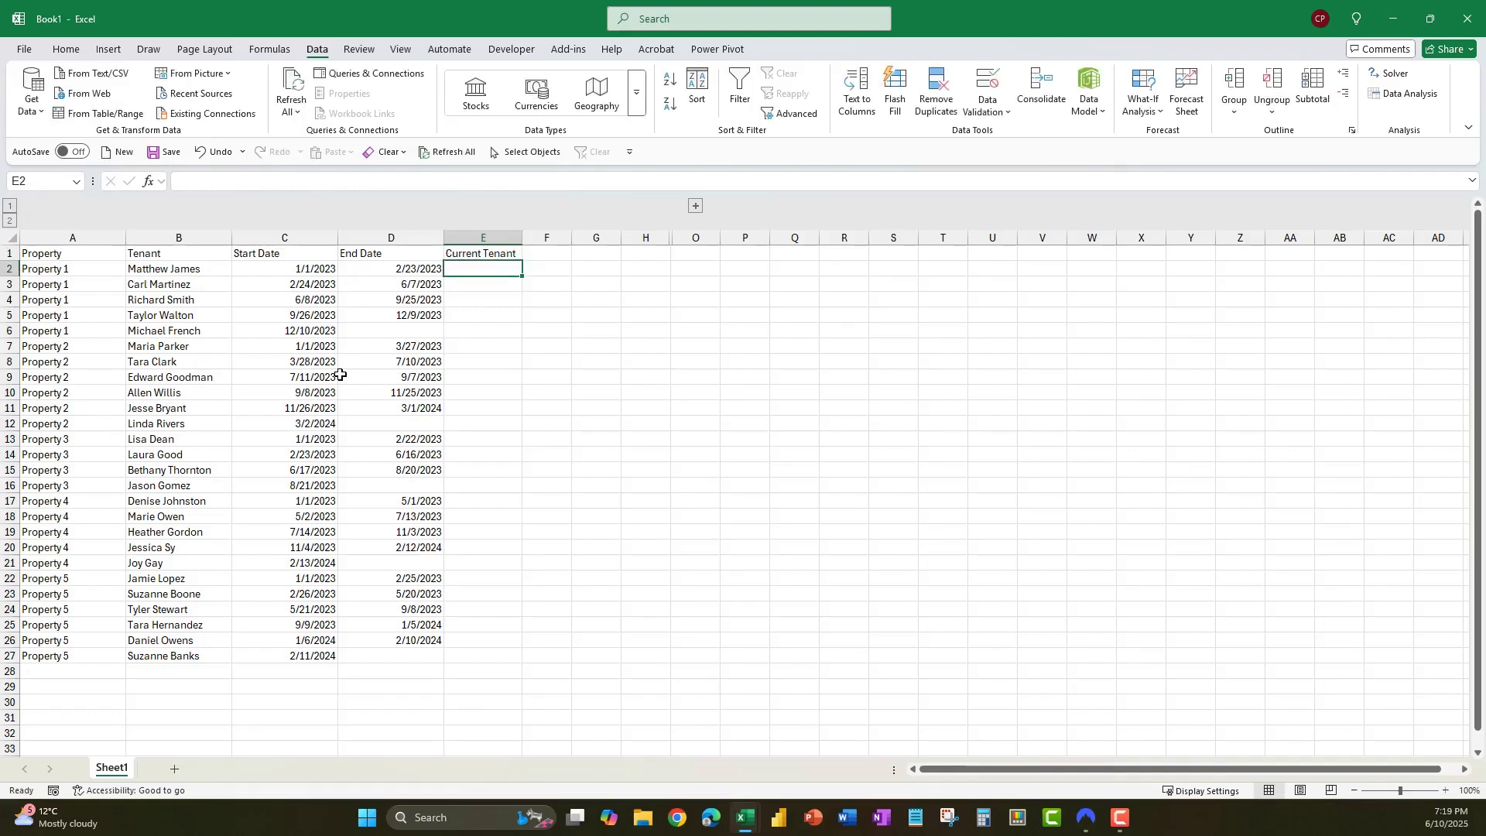
- Enter the formula =ISBLANK(D2) in cell E2 to test whether the tenant's end date is empty
text(=)
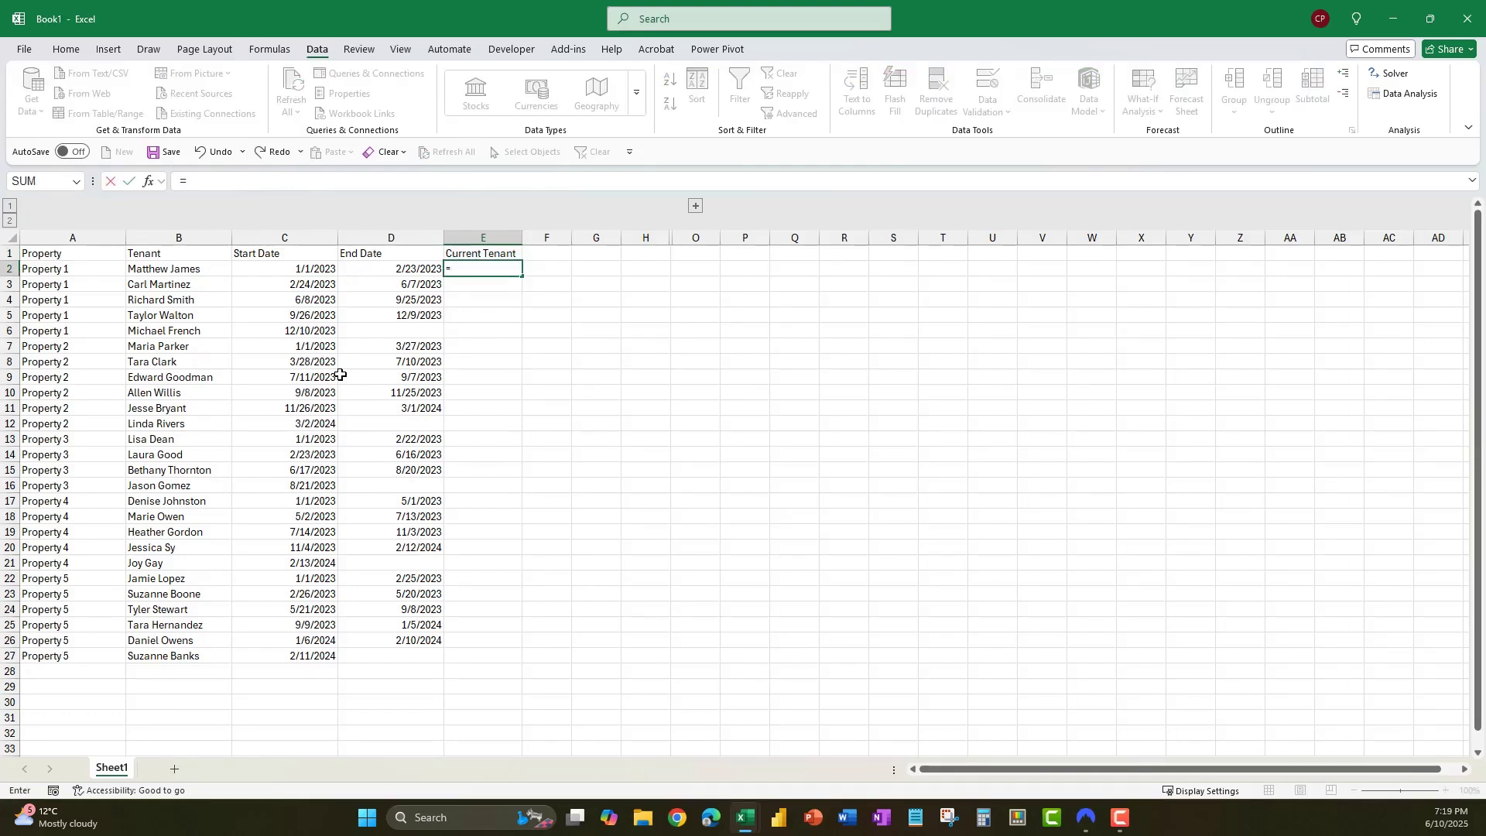
text(ISBLANK()
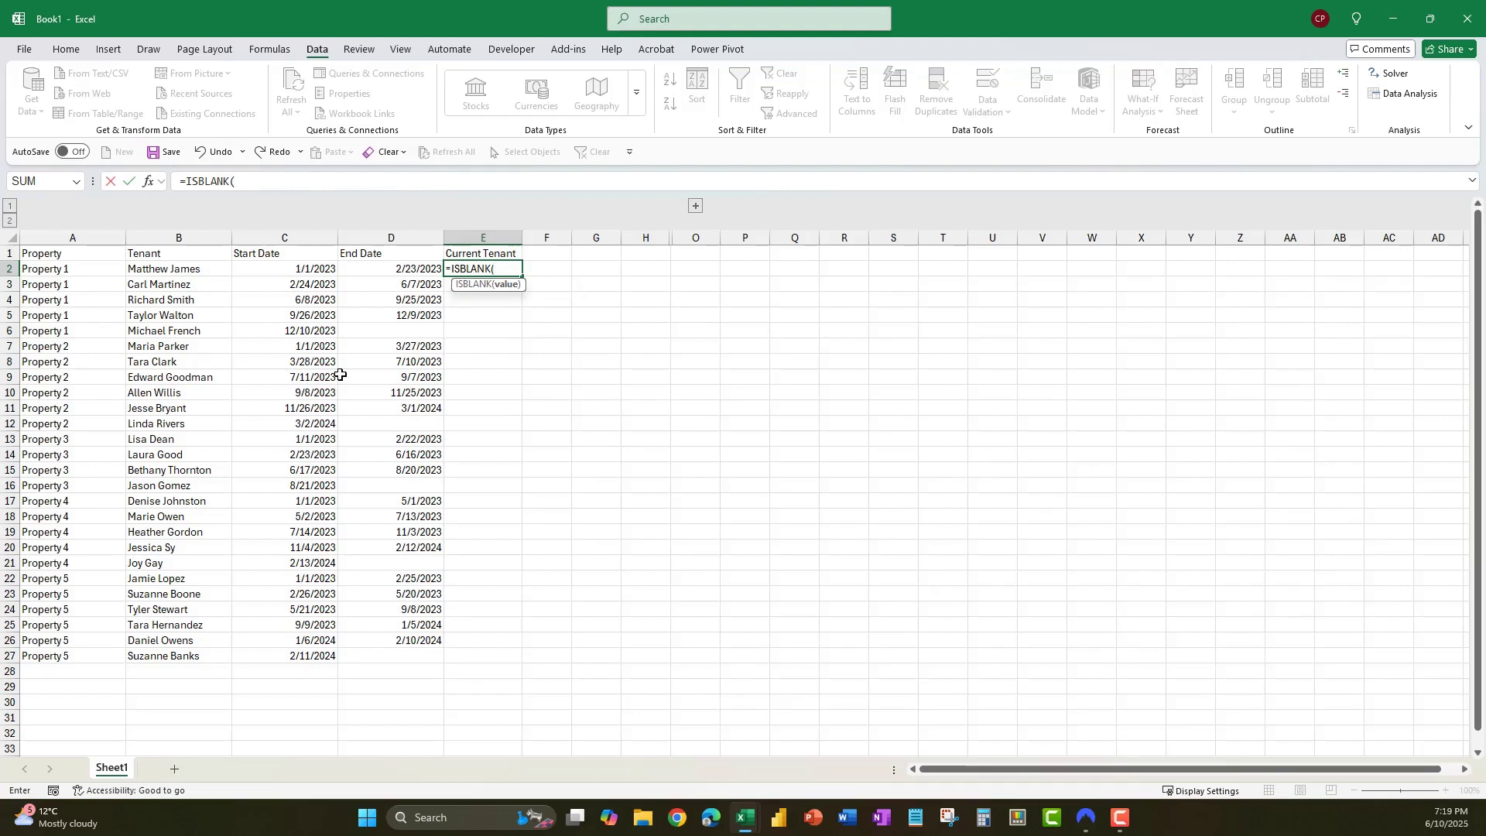
click(385, 268)
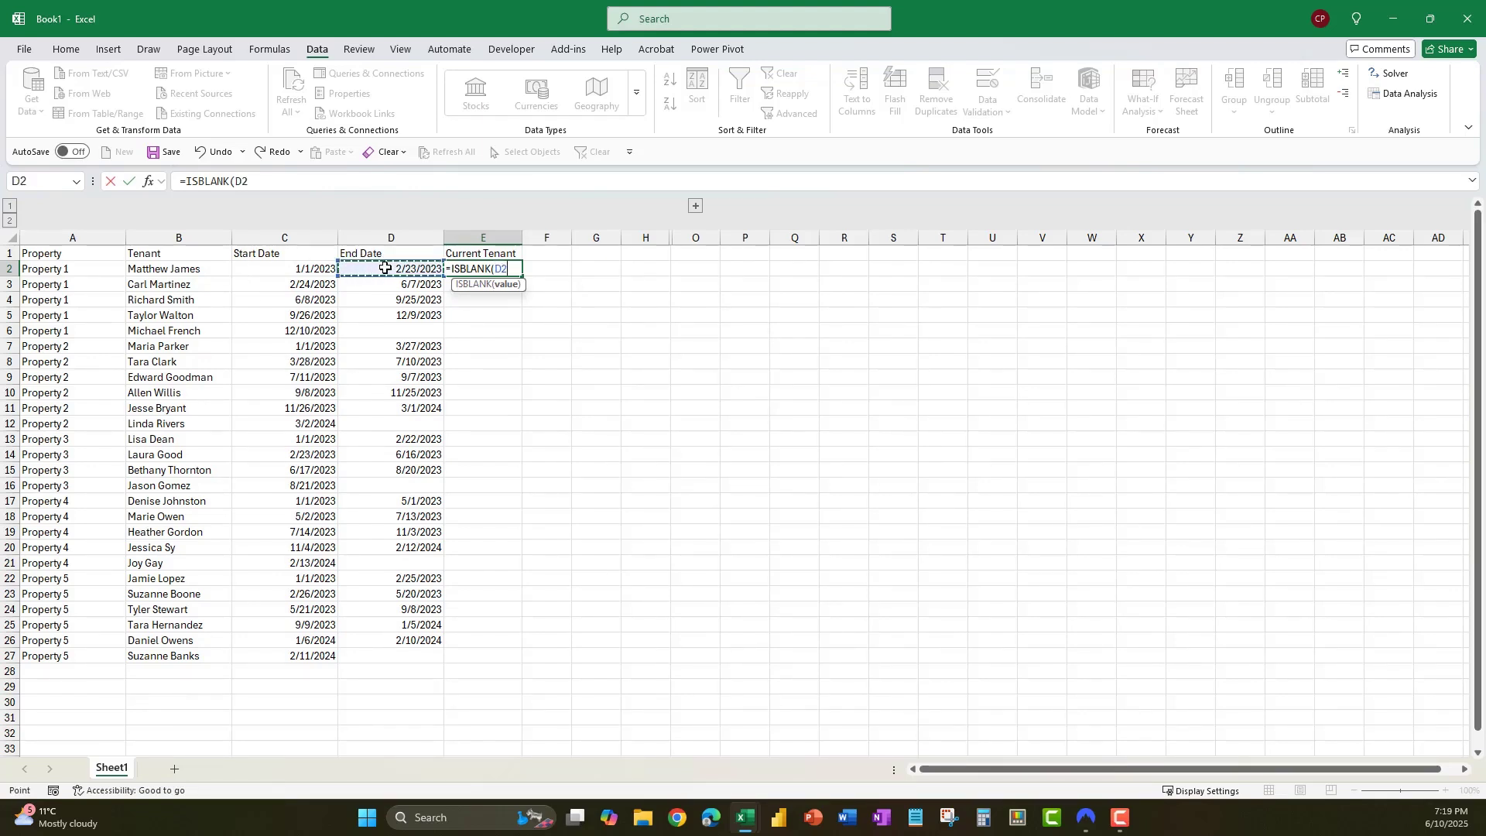
text())
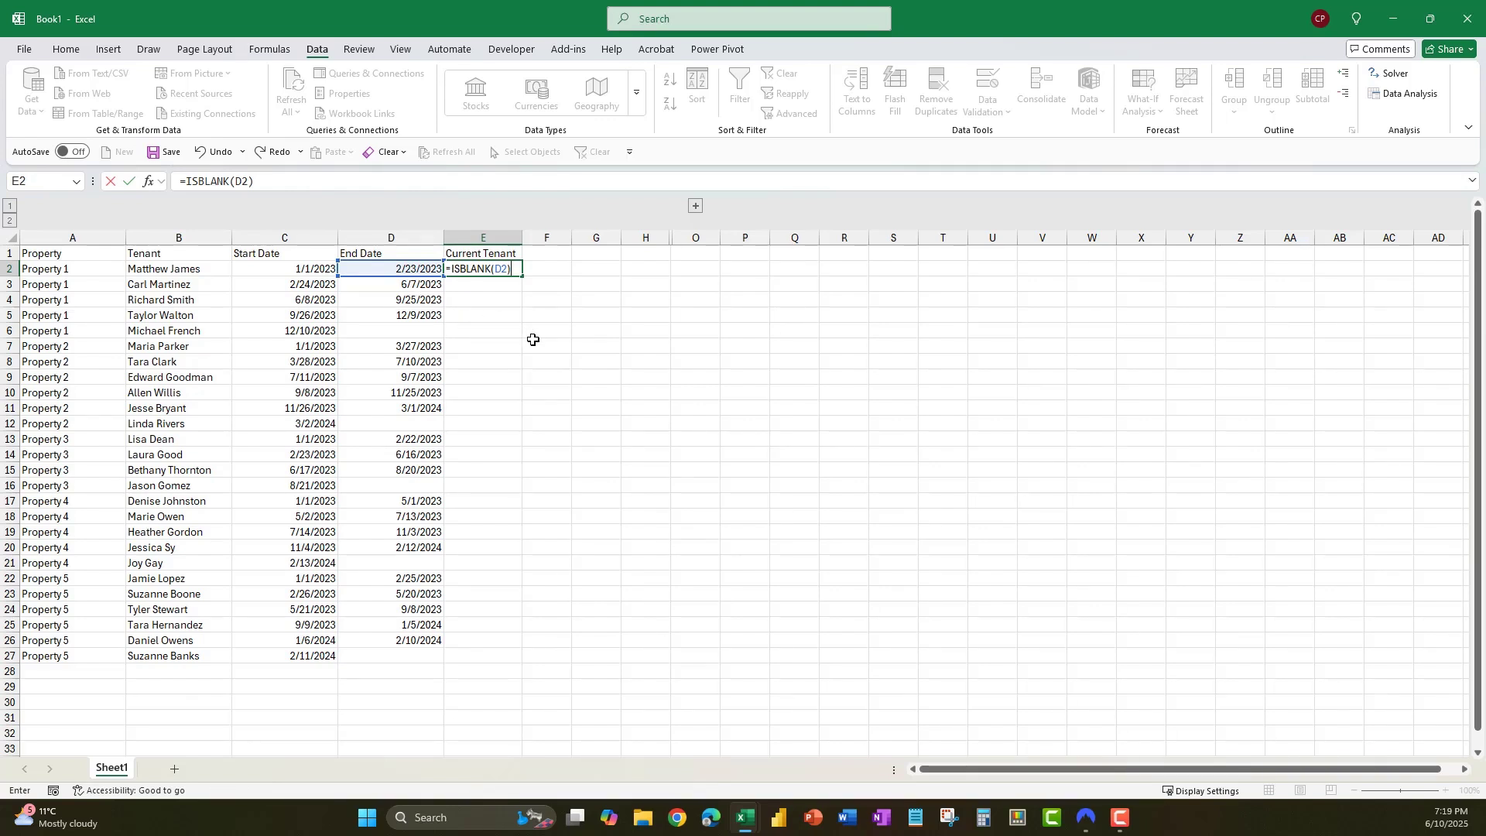
key(Return)
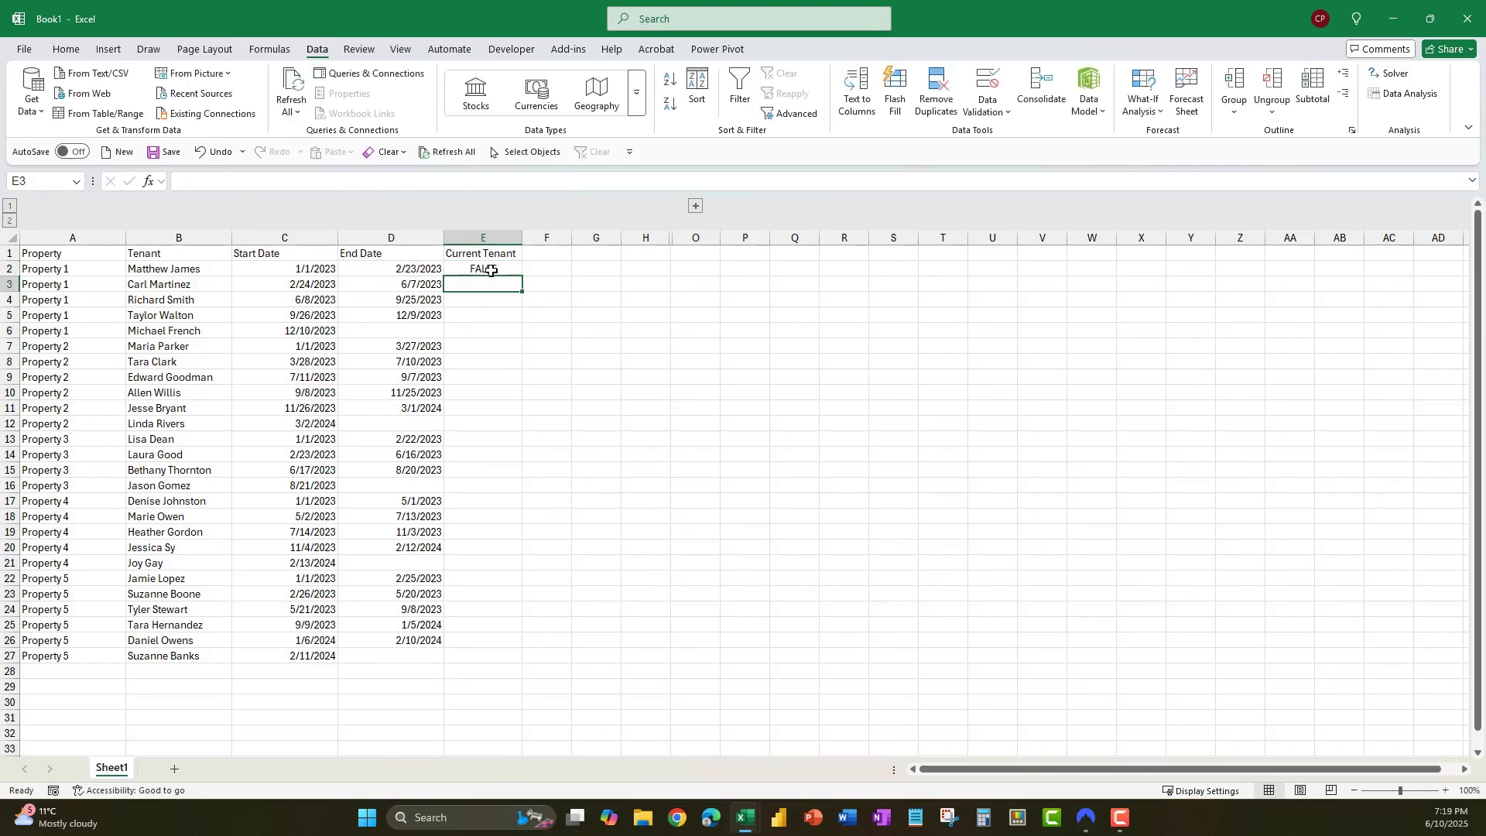
- Fill the ISBLANK formula from E2 down to E27 and check the row 6 result against its end date
click(488, 271)
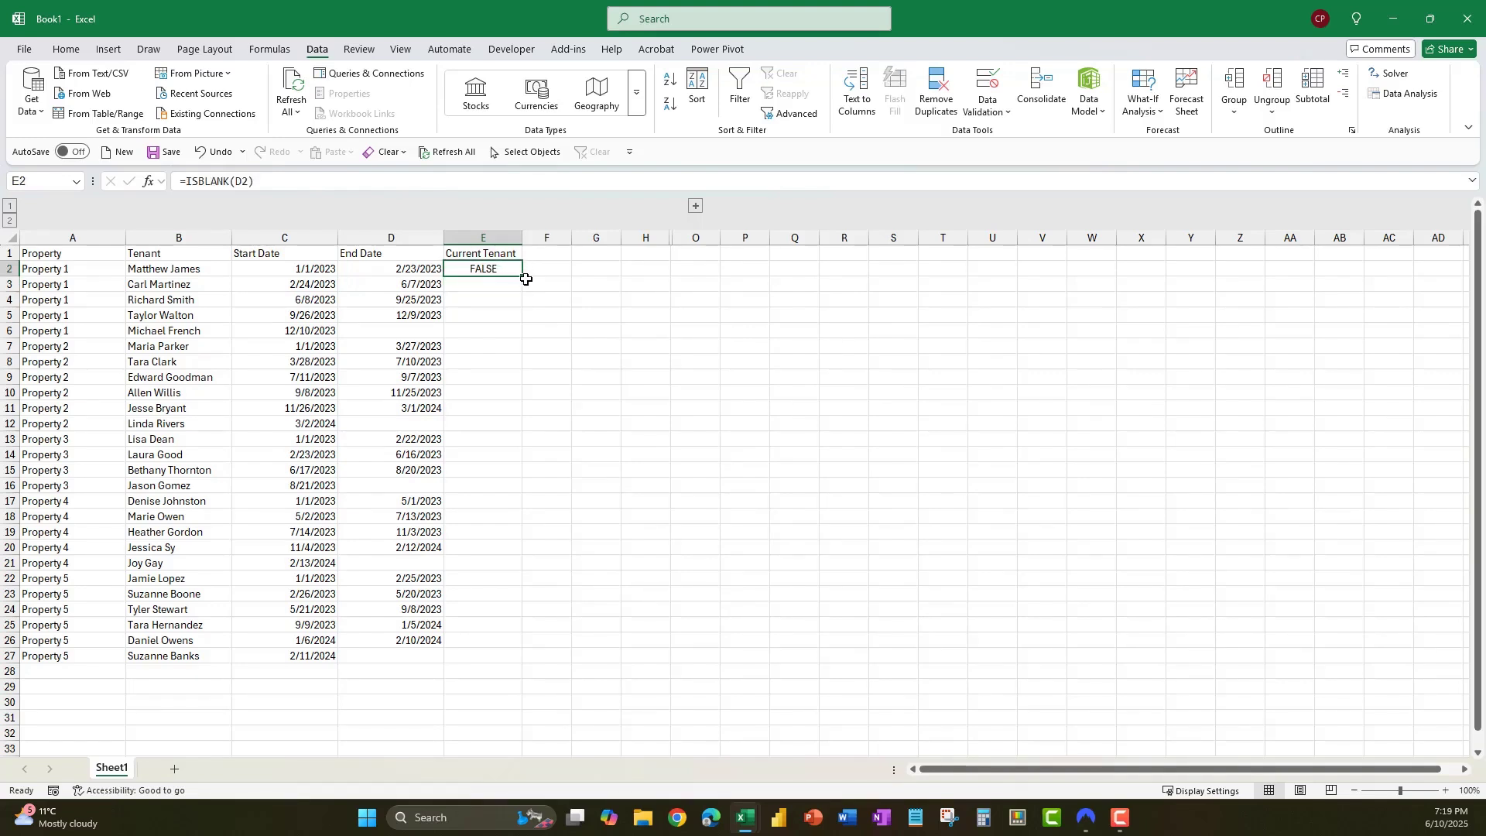
drag(523, 275, 502, 664)
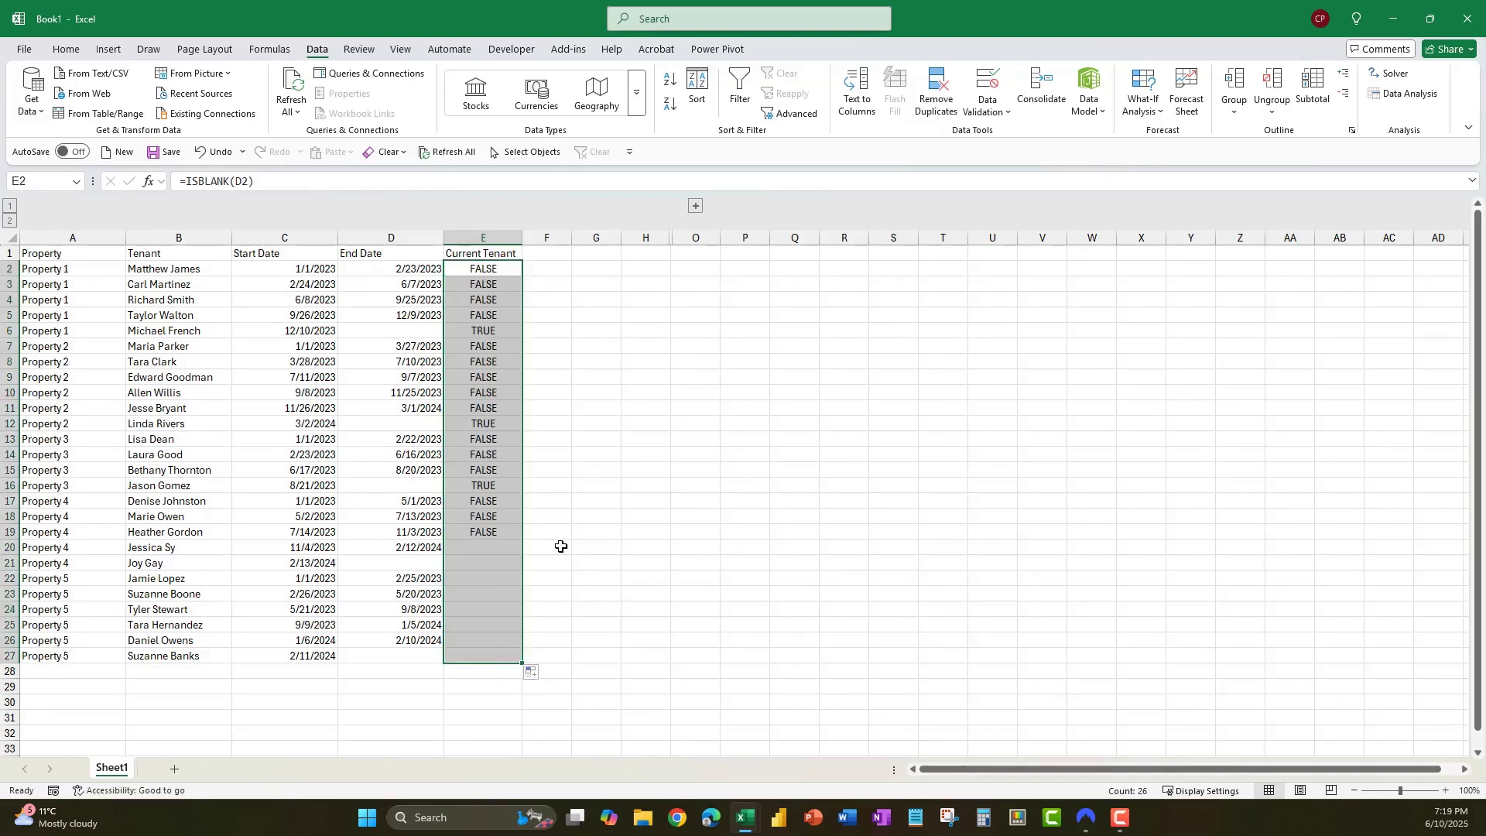
click(612, 341)
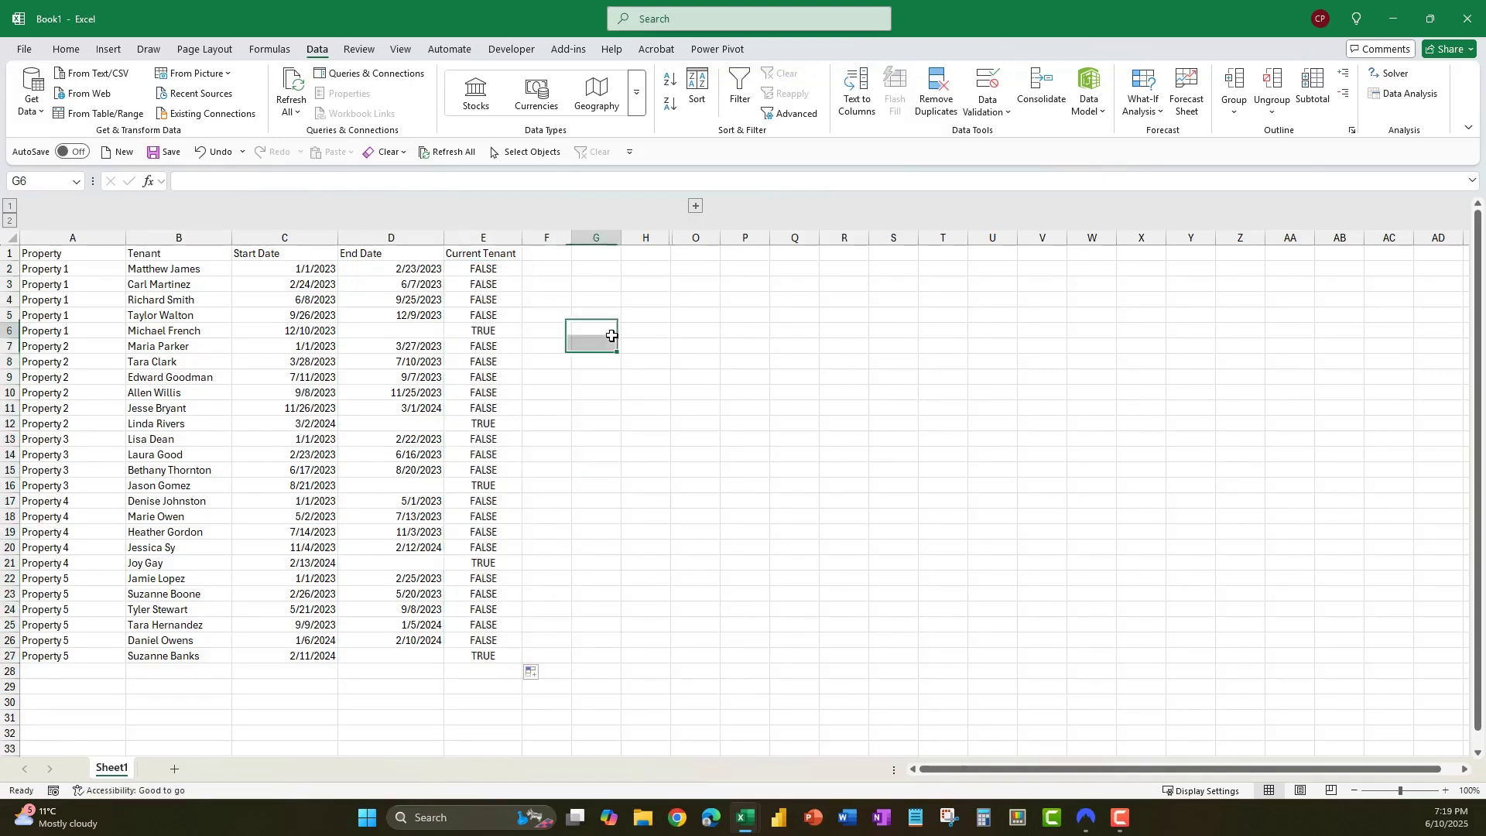
click(511, 329)
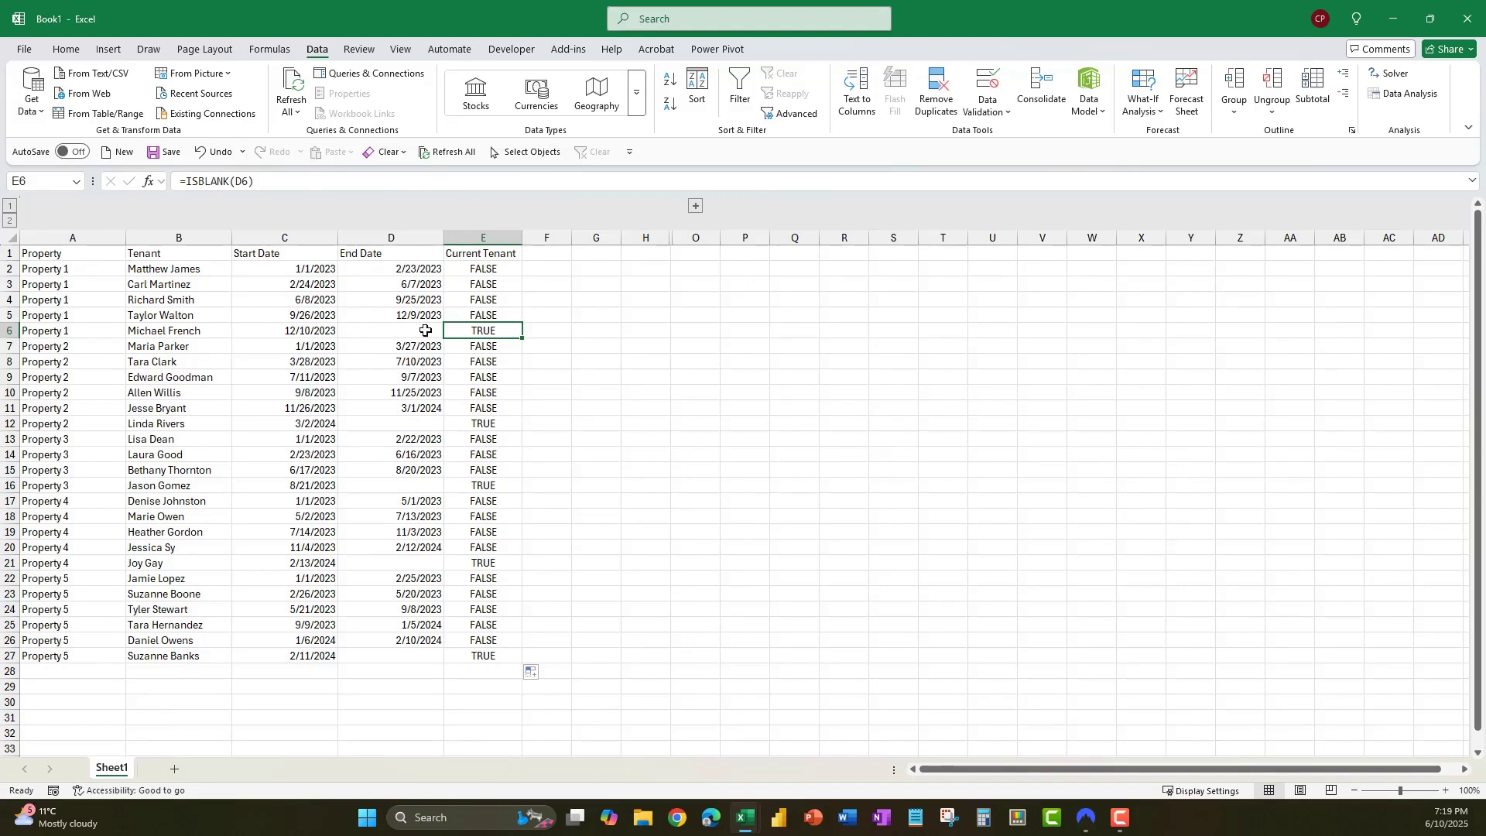
click(402, 332)
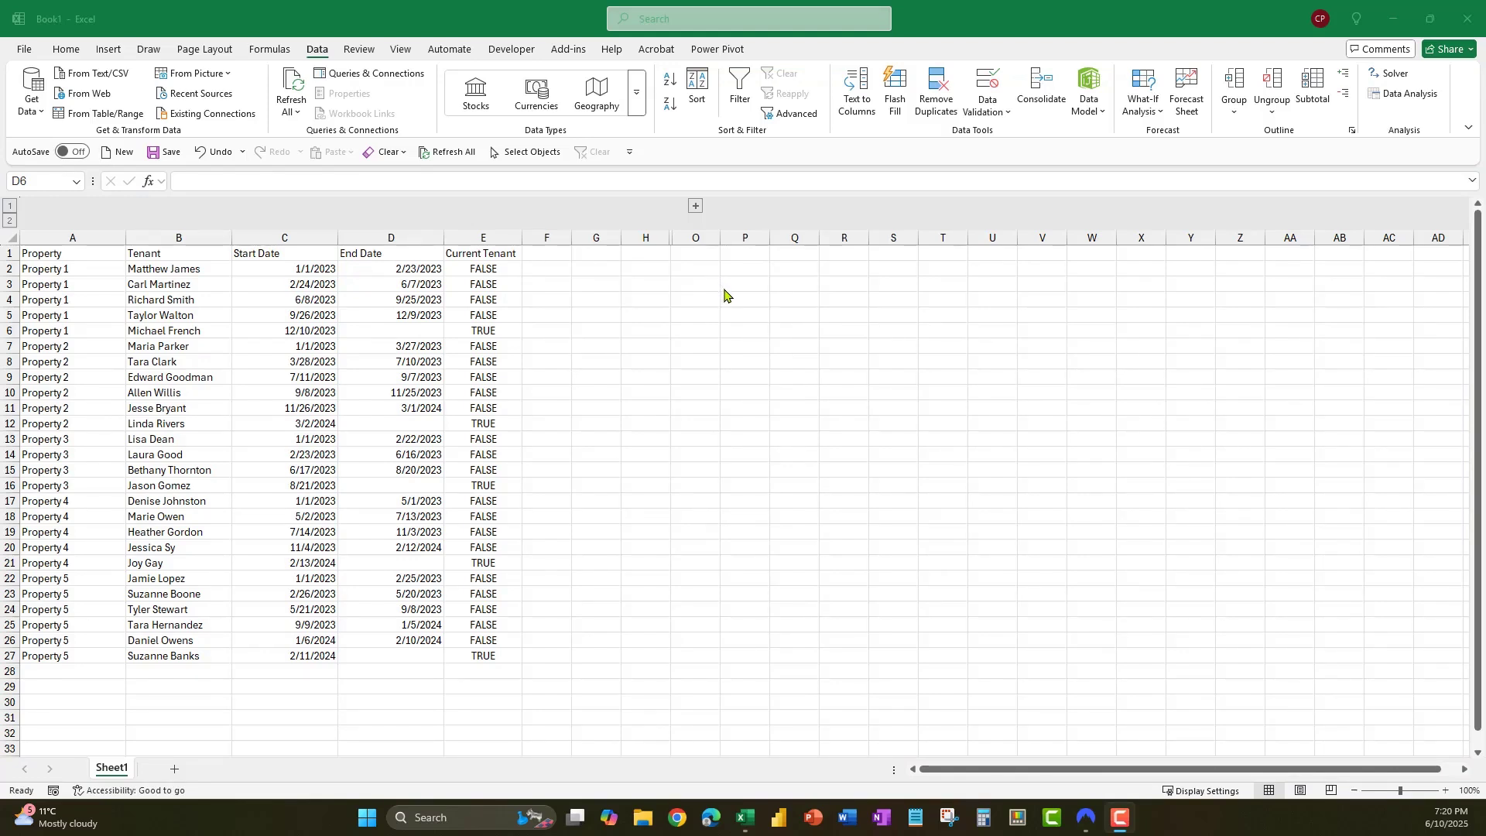
- Expand the collapsed column group I to N to show the summary table of current and previous tenants
click(696, 209)
click(696, 209)
click(809, 411)
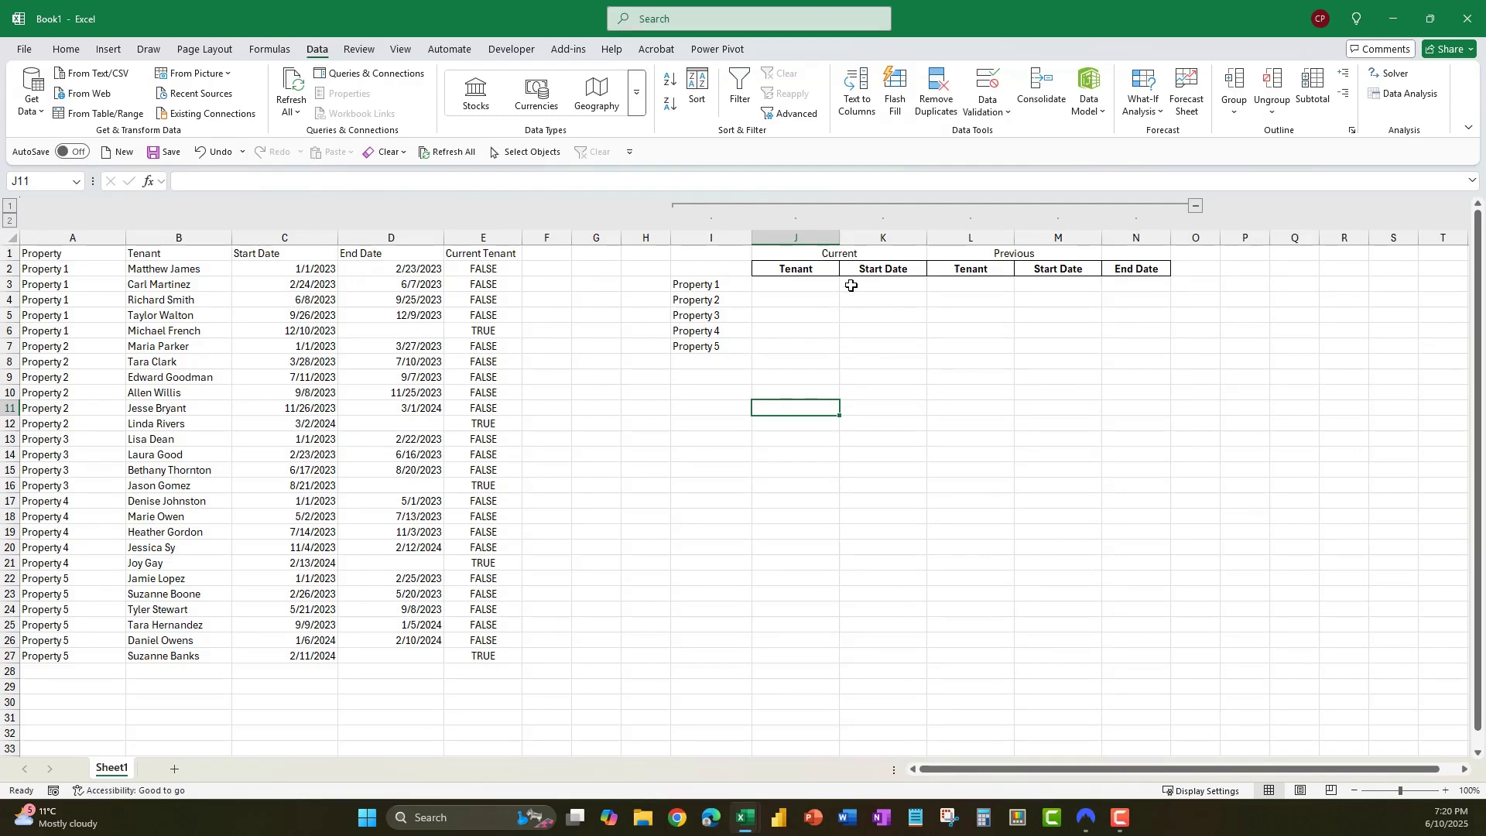
click(836, 255)
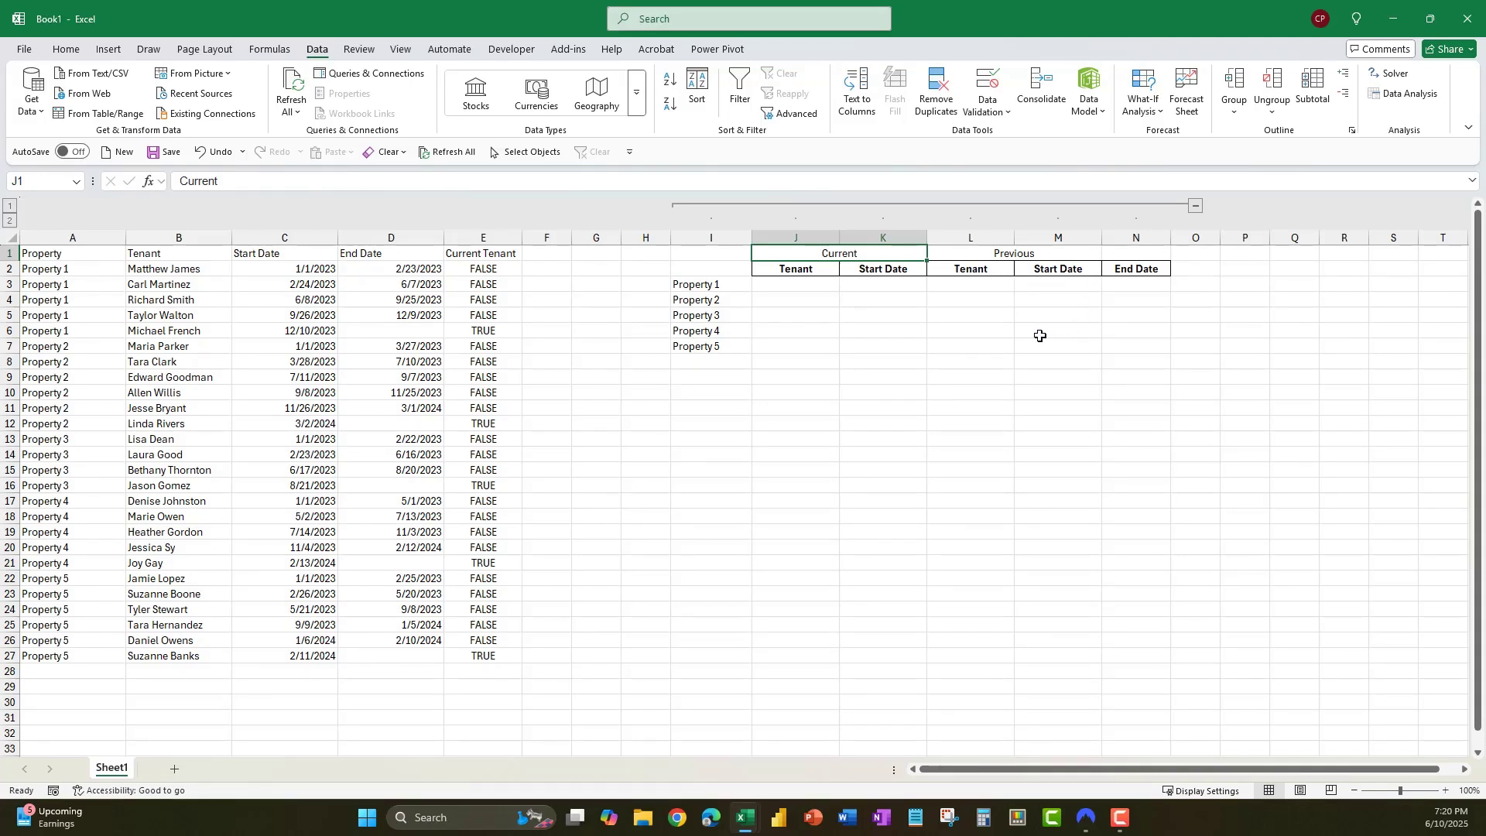
- Start an XLOOKUP formula in J3 with lookup value 1 and the first condition $A$2:$A$27=I3 in the lookup array
click(790, 283)
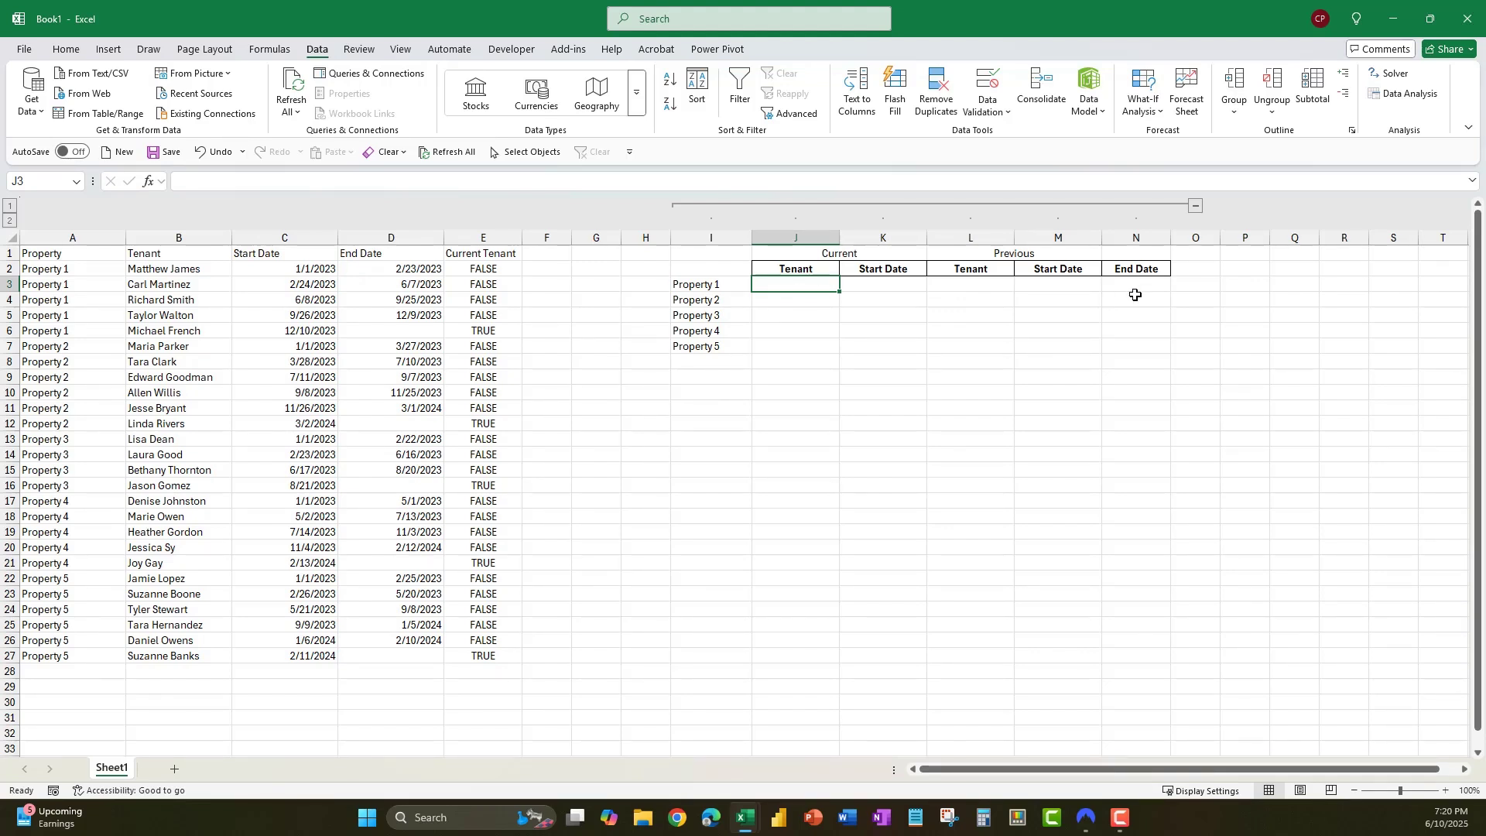
text(=xl)
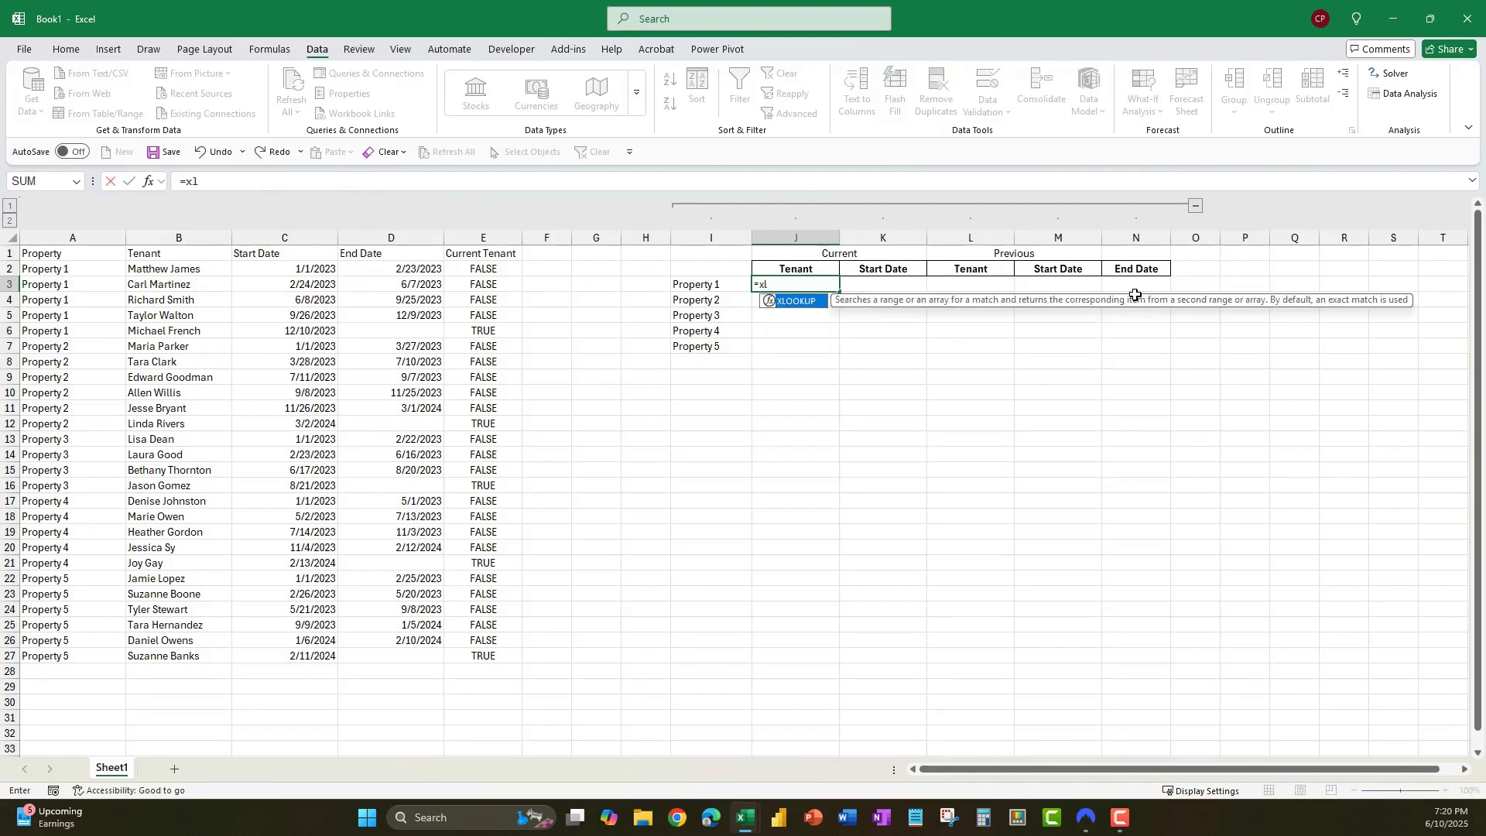
key(Tab)
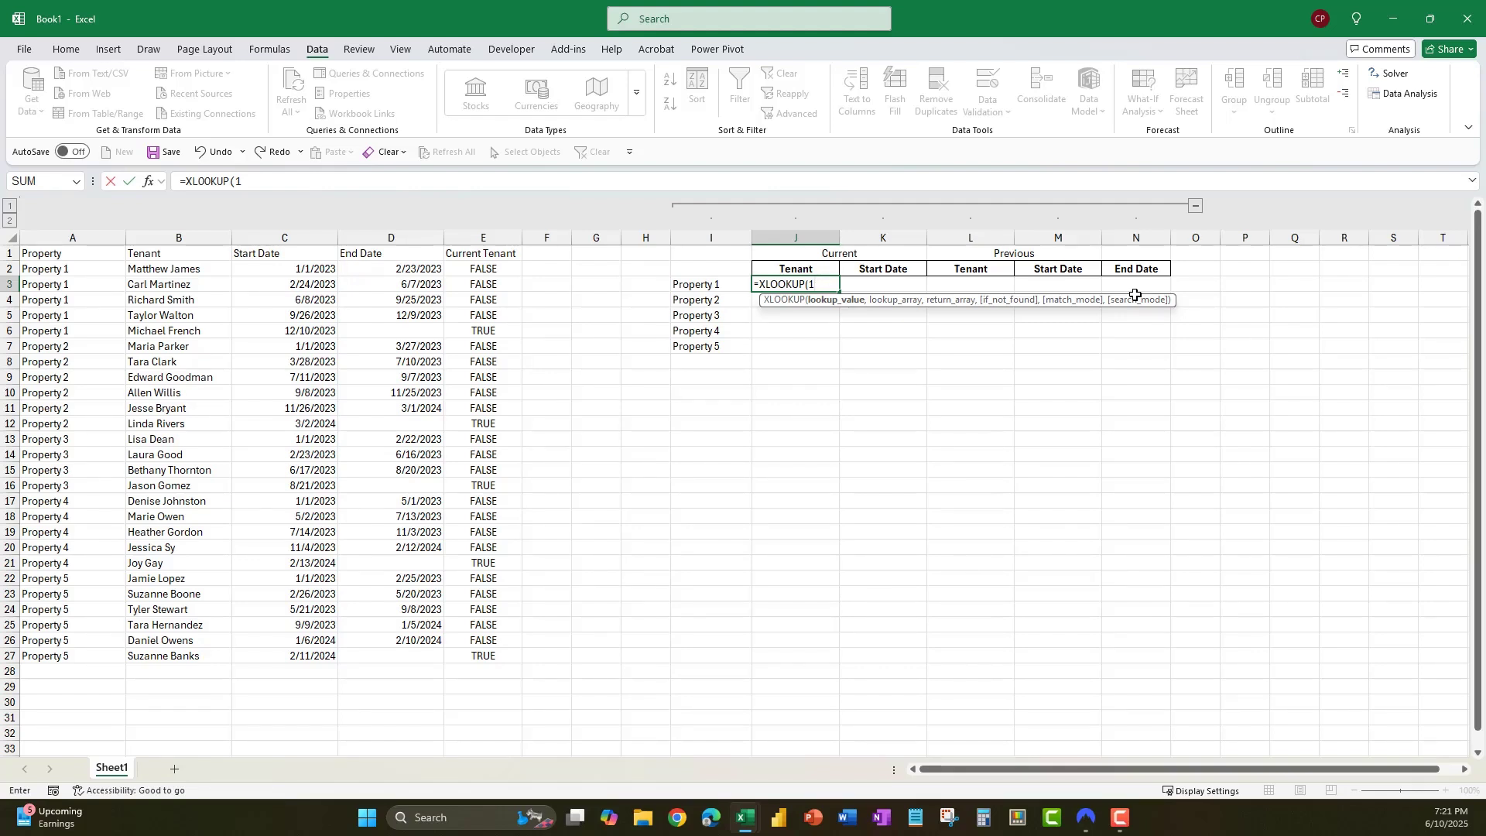
text(, ()
drag(93, 268, 73, 656)
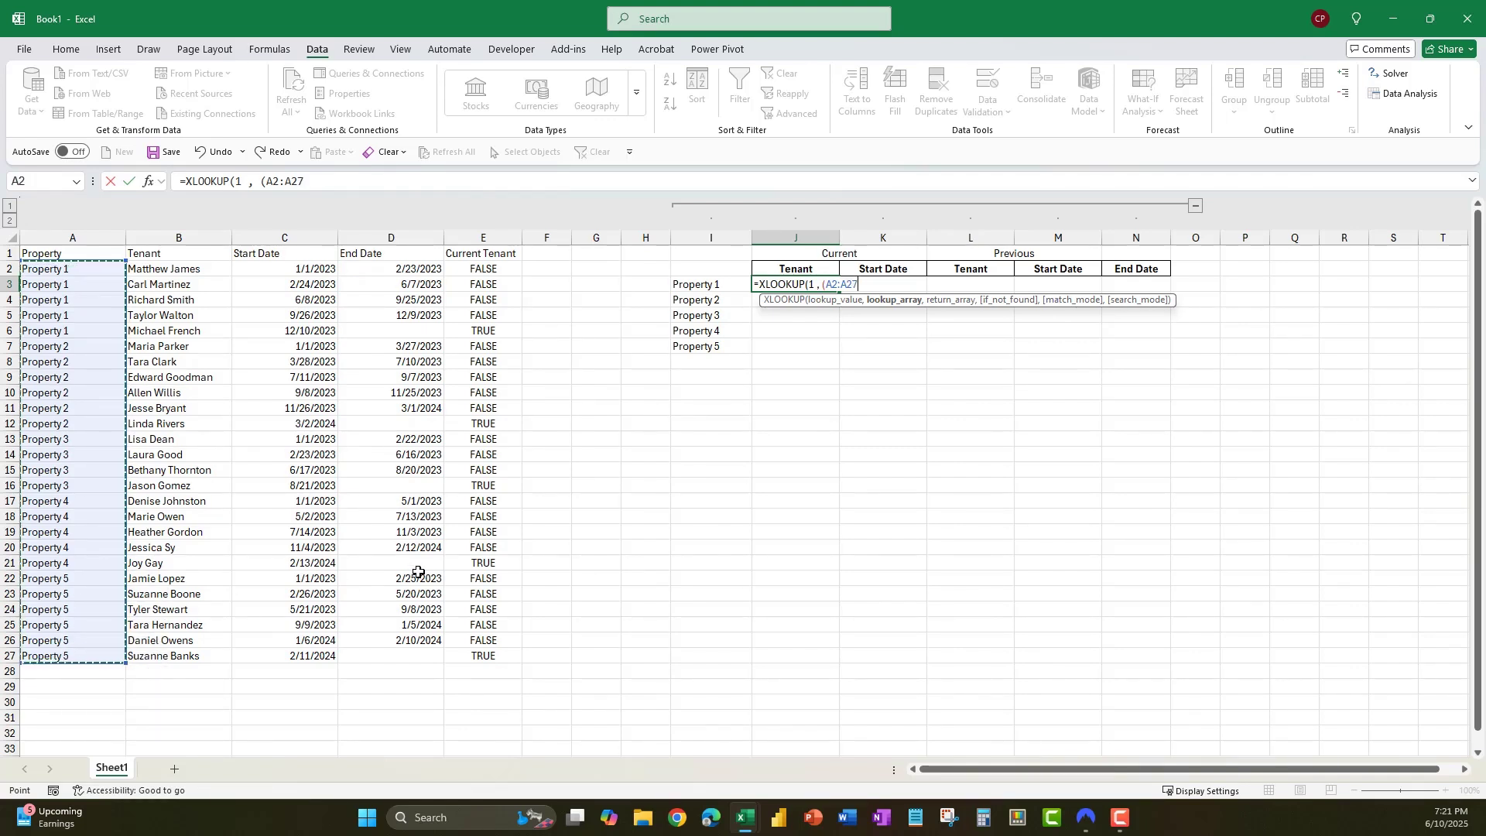
key(F4)
text(=)
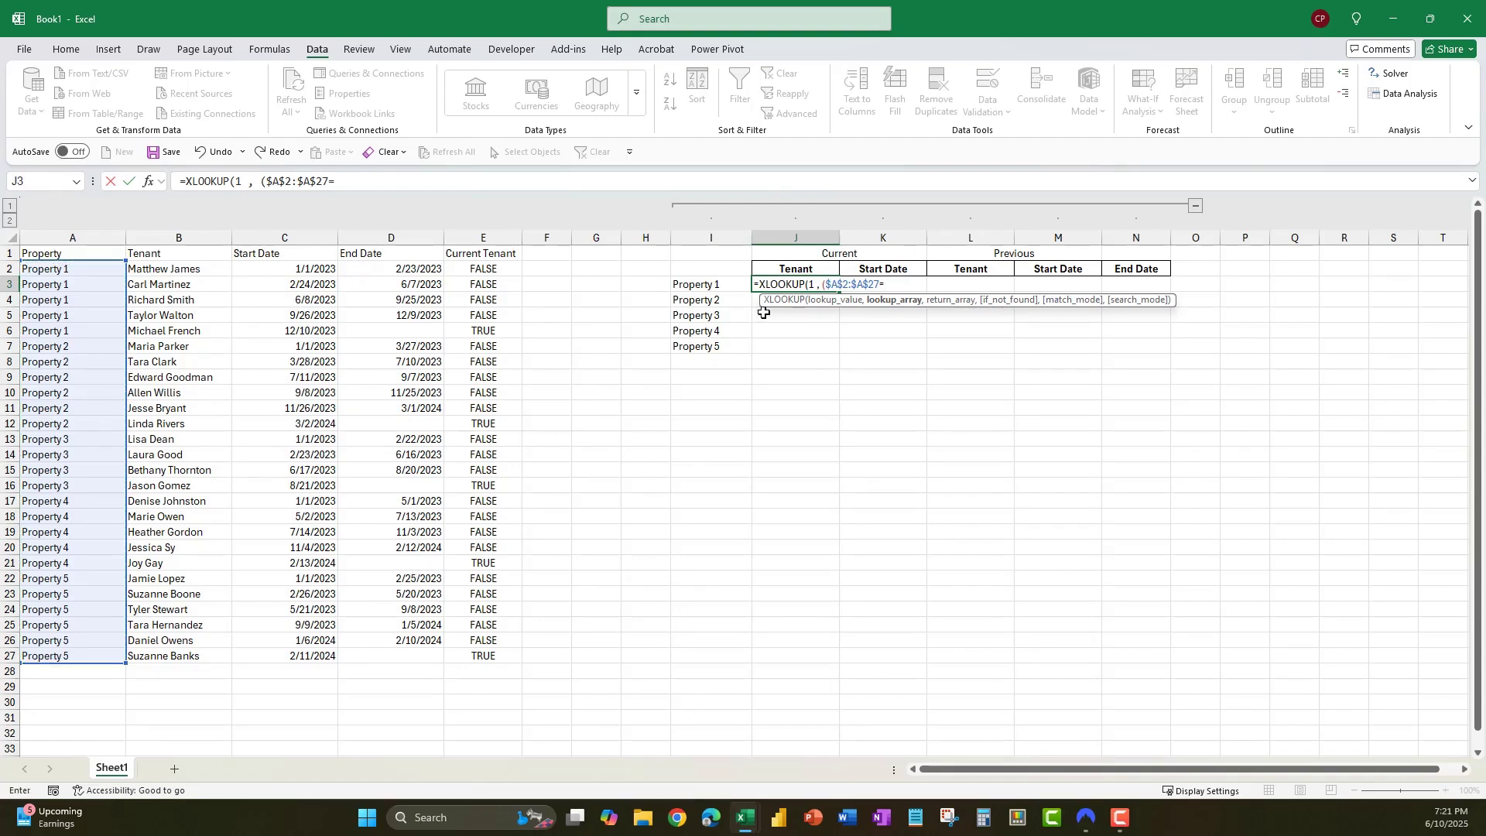
click(686, 285)
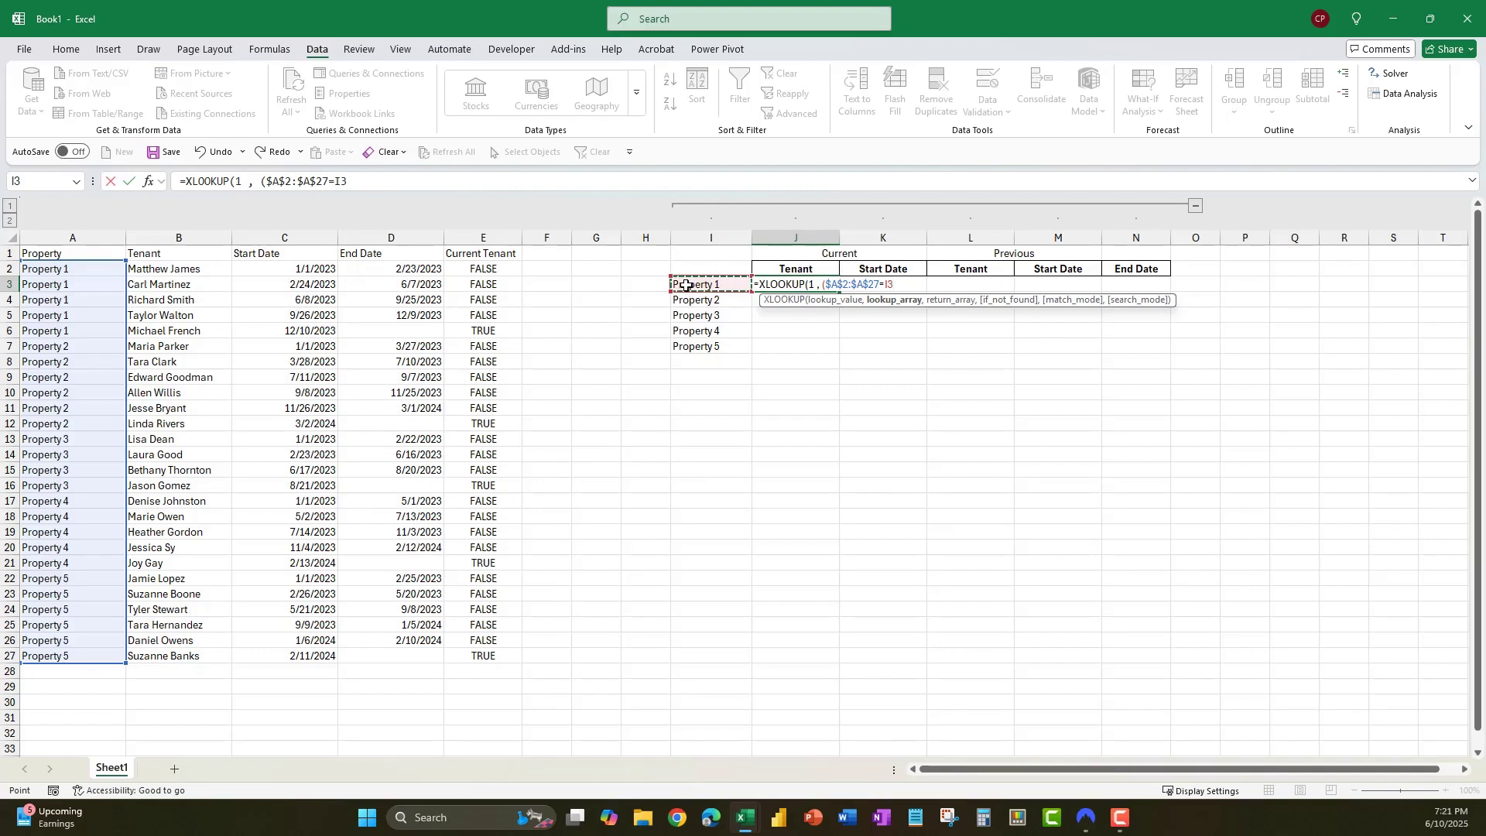
- Multiply the property condition by a second lookup condition, ($E$2:$E$27=TRUE), in the J3 formula
text() * ()
drag(485, 267, 480, 657)
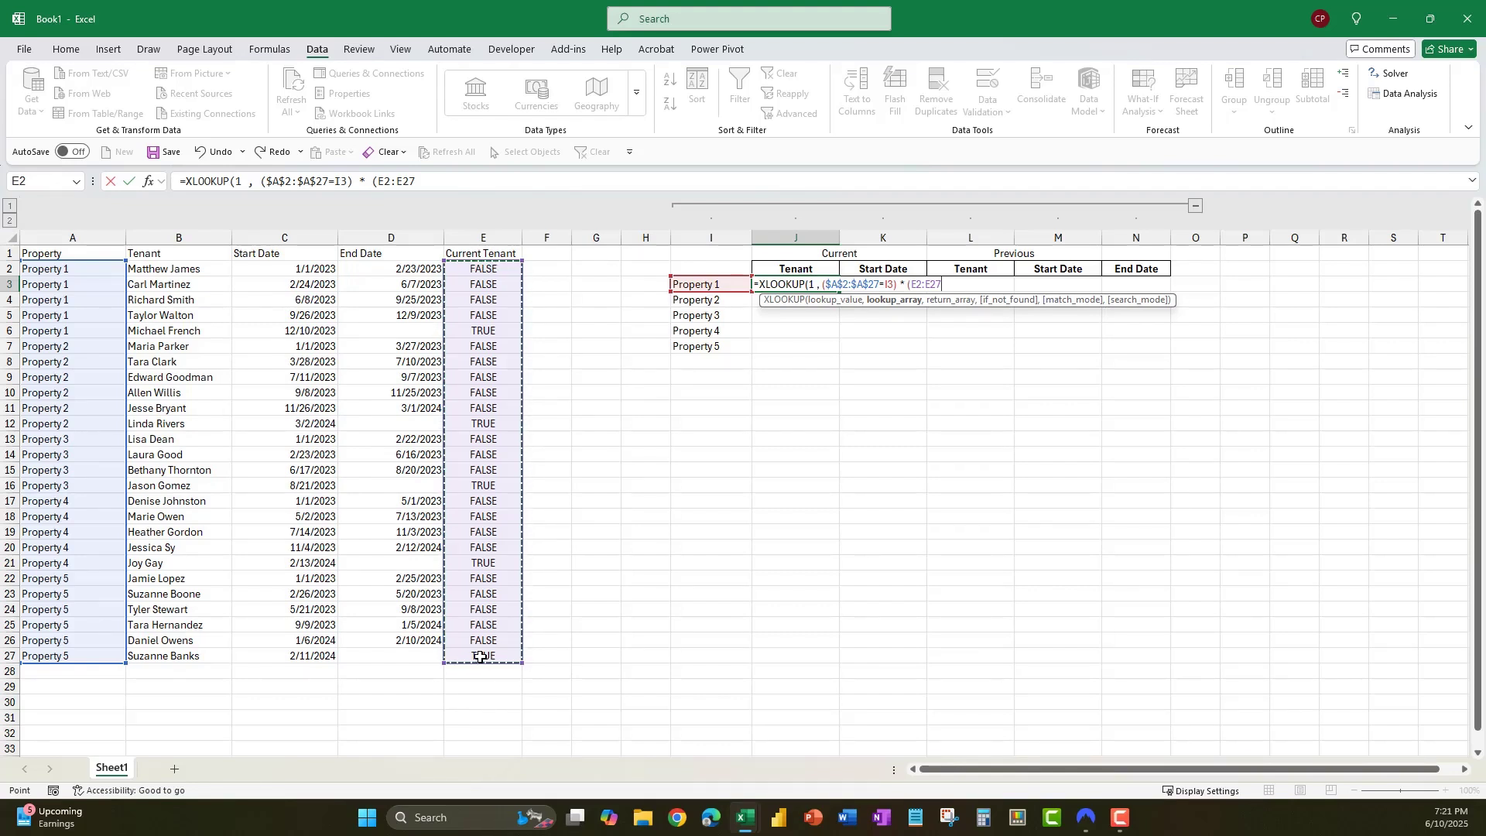
key(F4)
text(=)
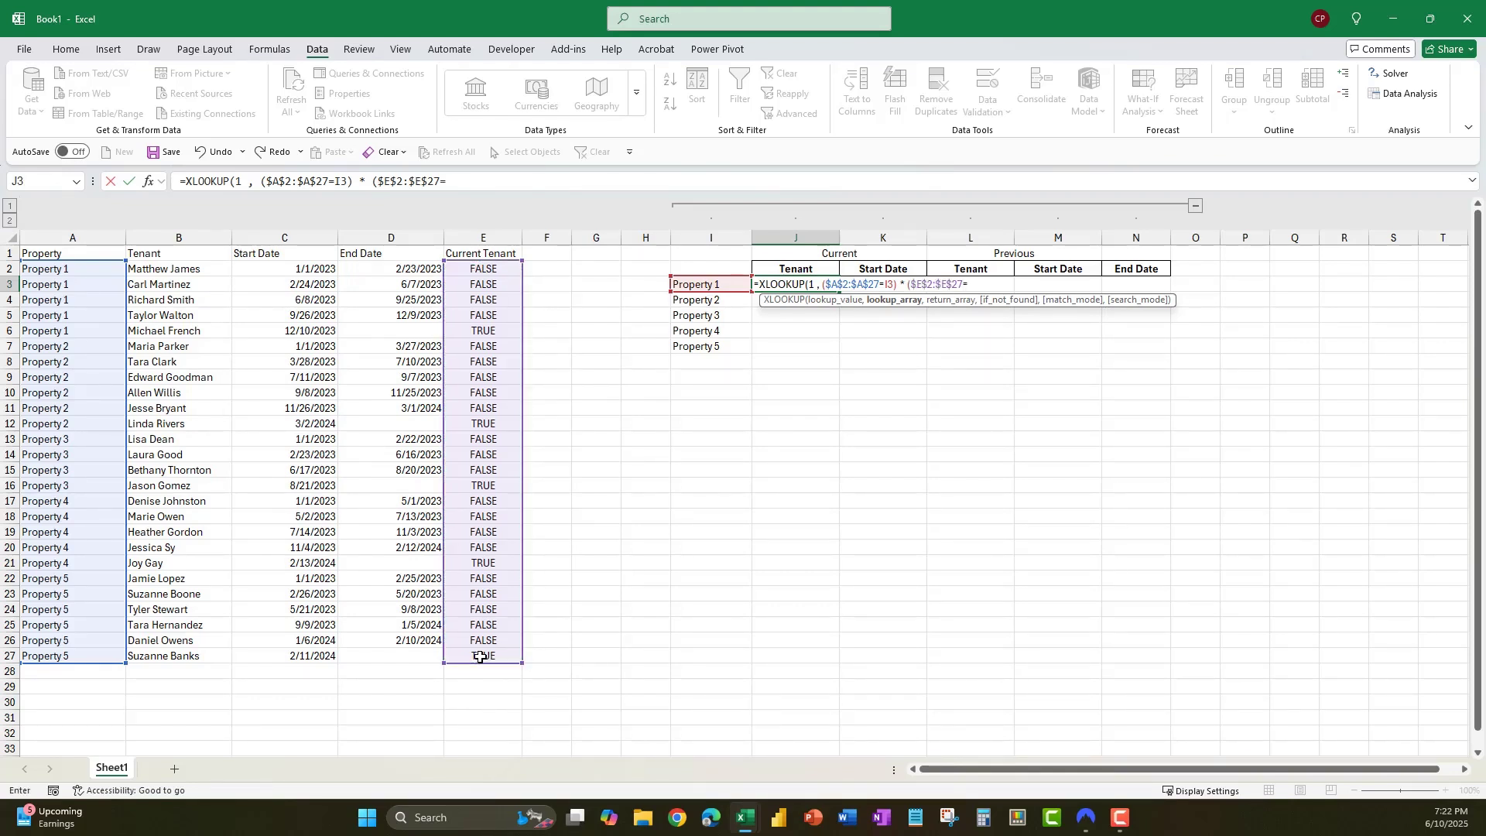
text(TRU)
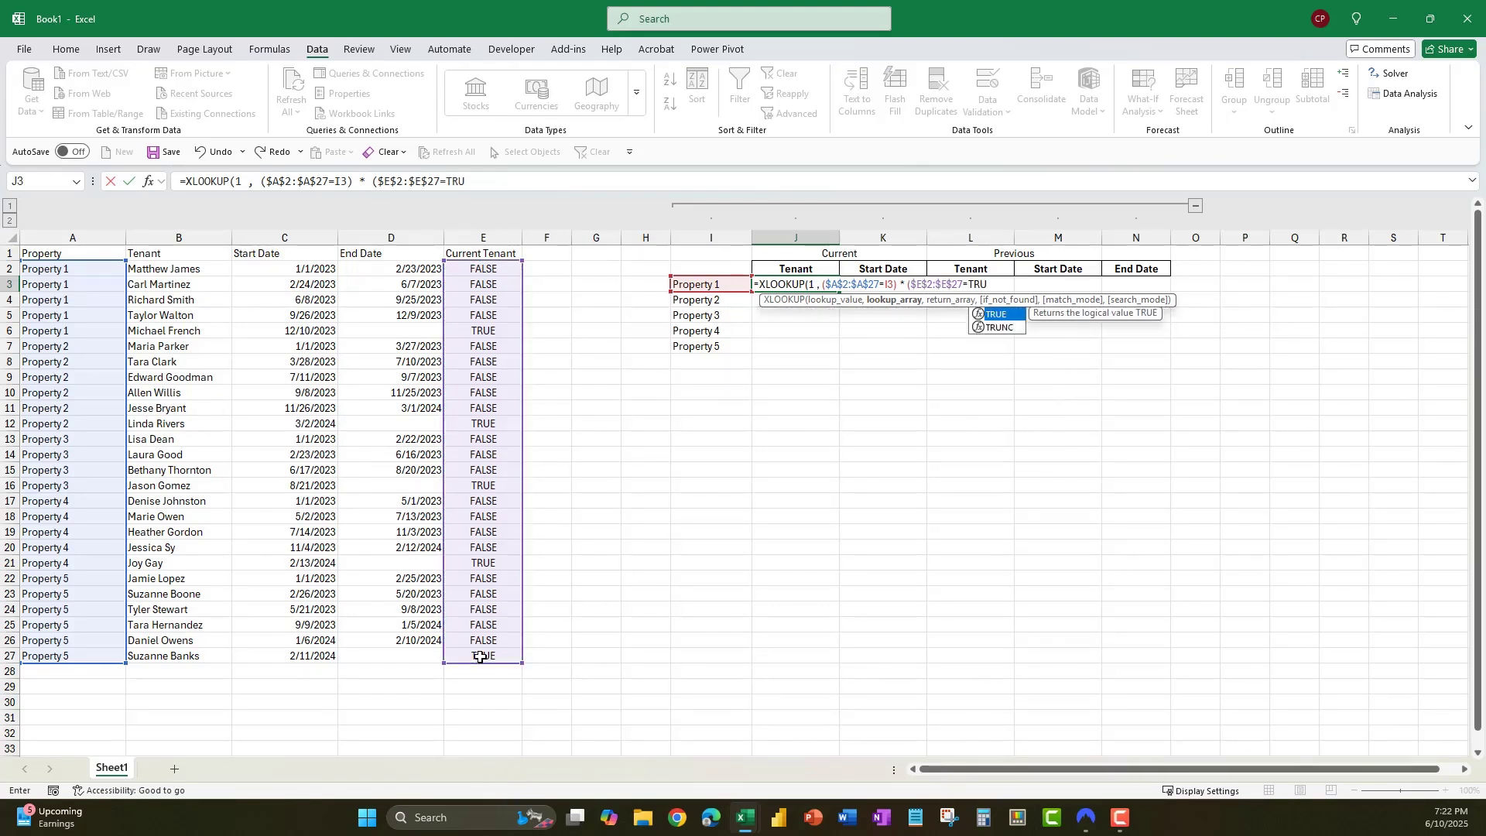
text(E))
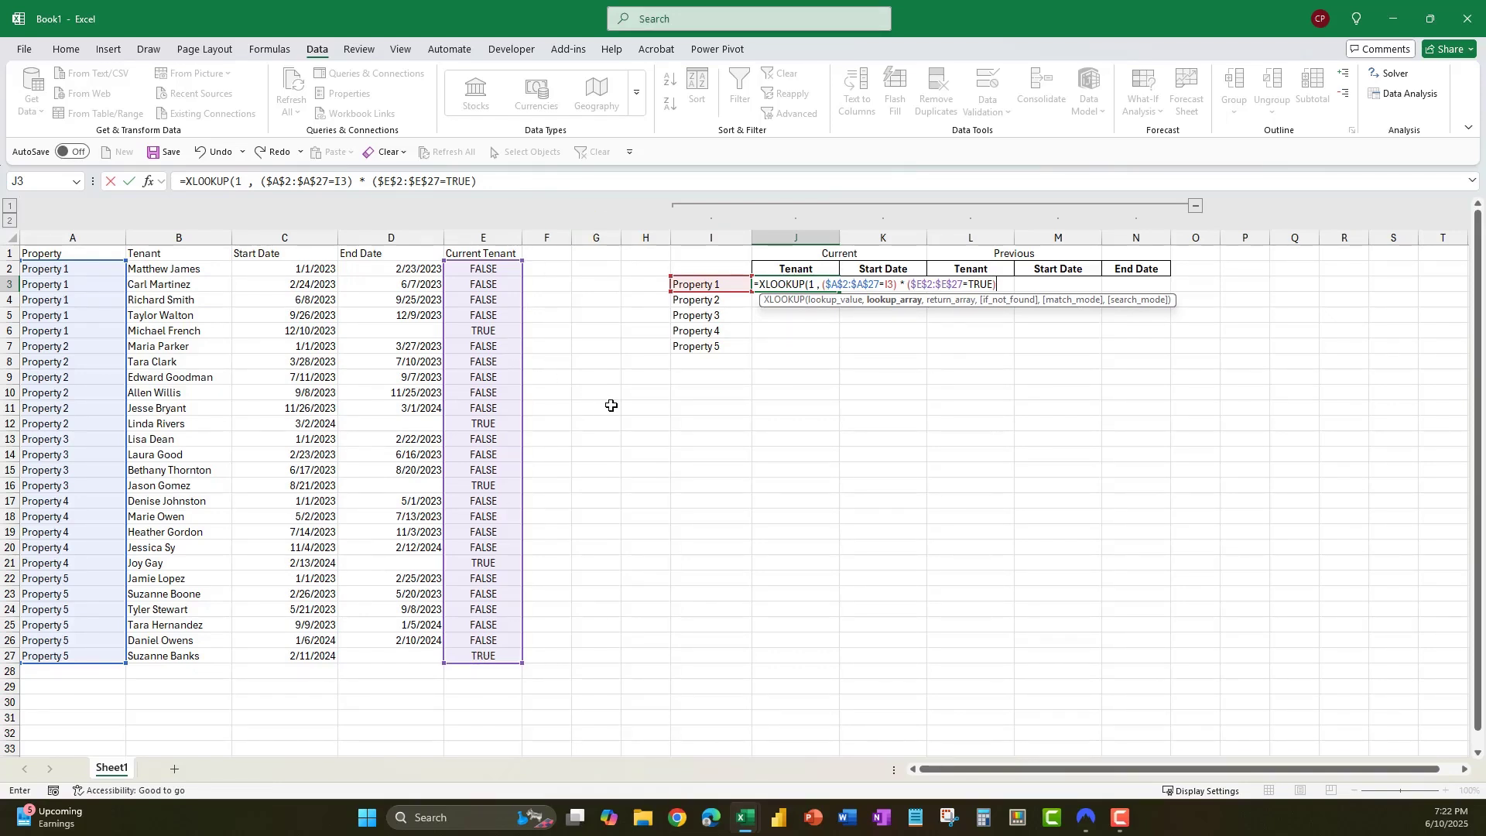
- Set $B$2:$B$27 as the XLOOKUP return array and complete the J3 formula
text(,)
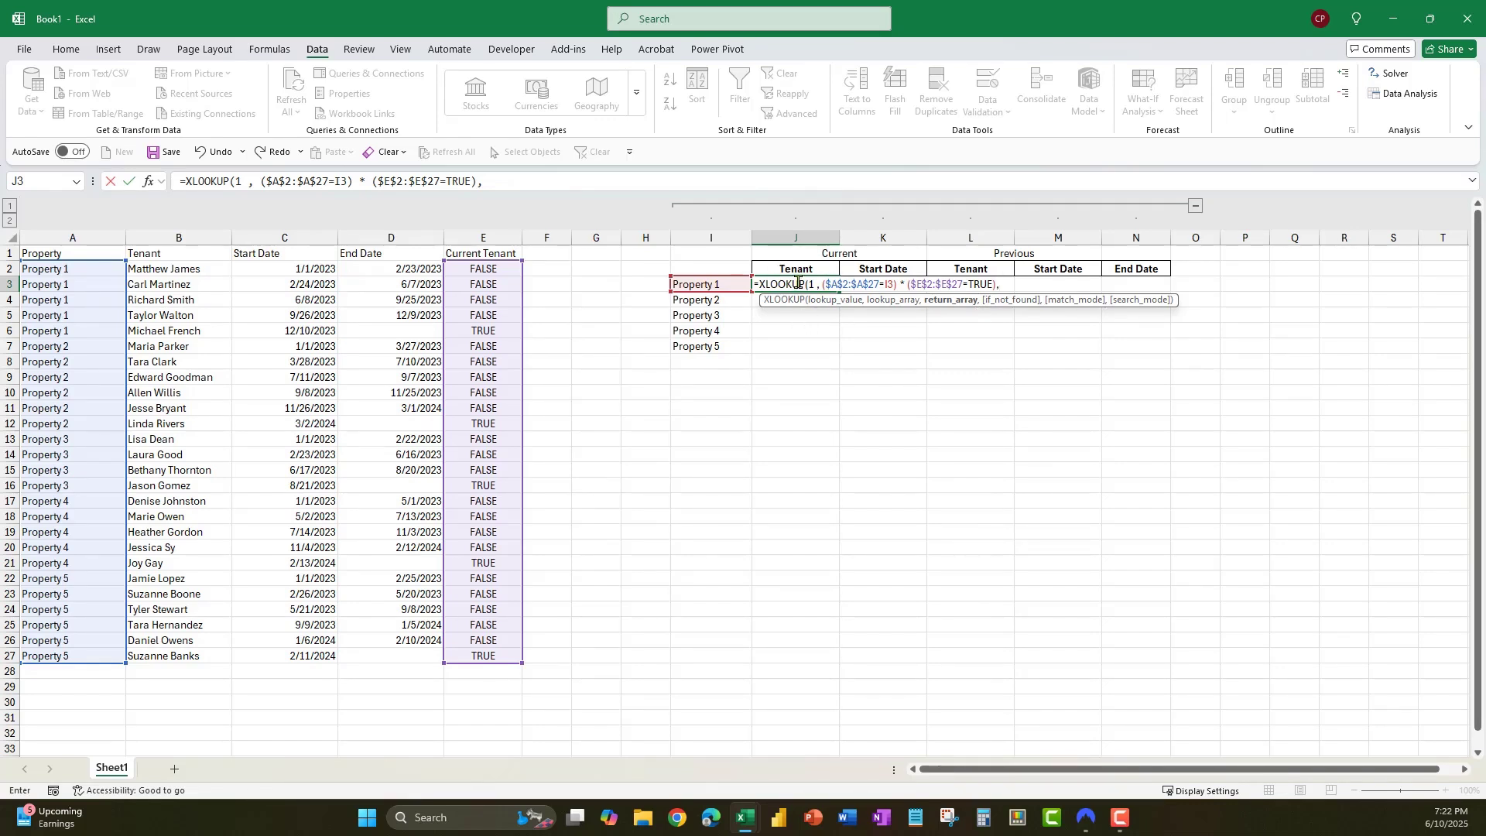
drag(170, 268, 166, 653)
key(F4)
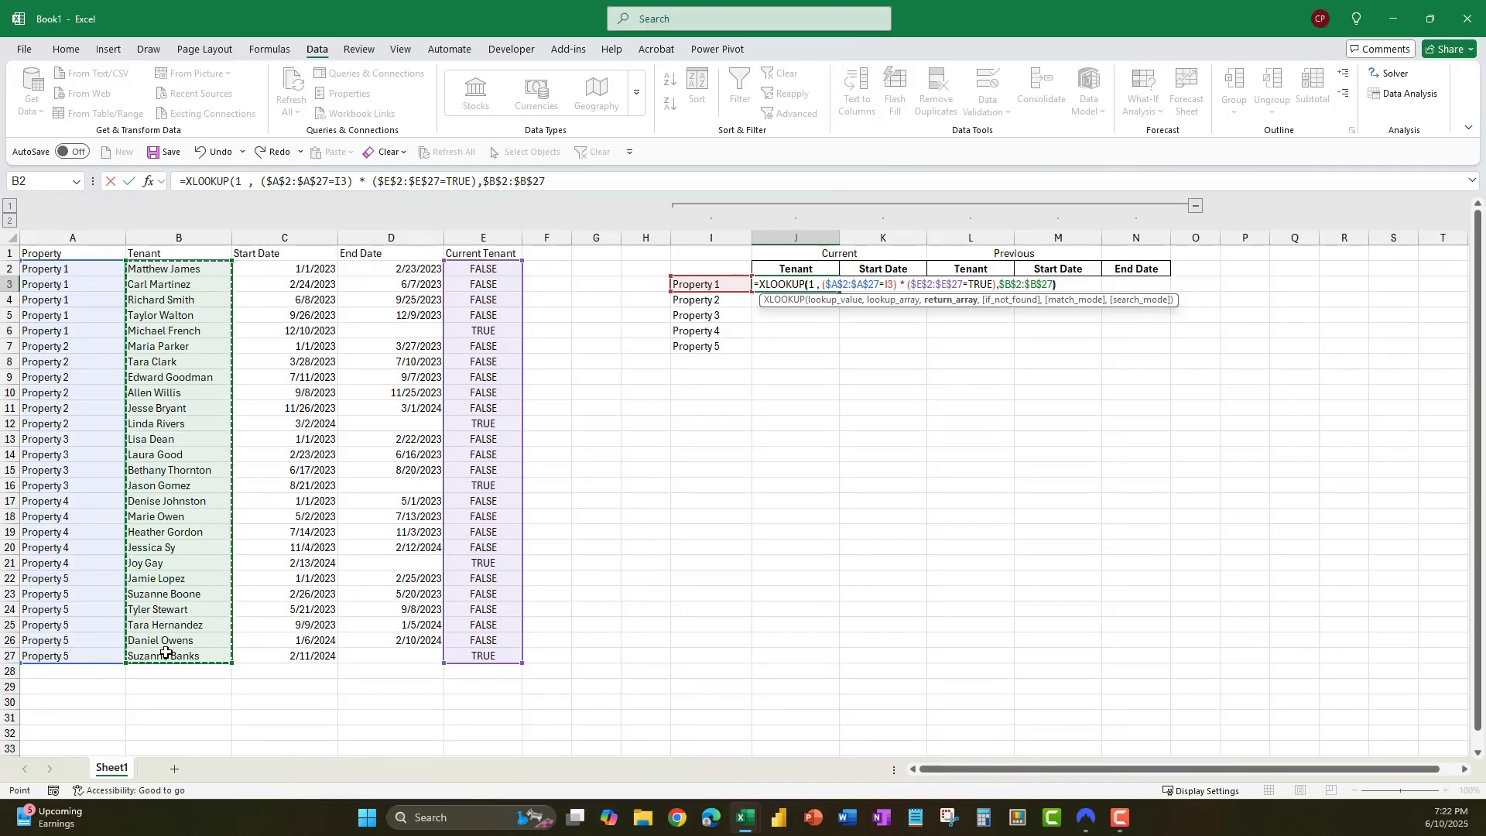
text())
key(Return)
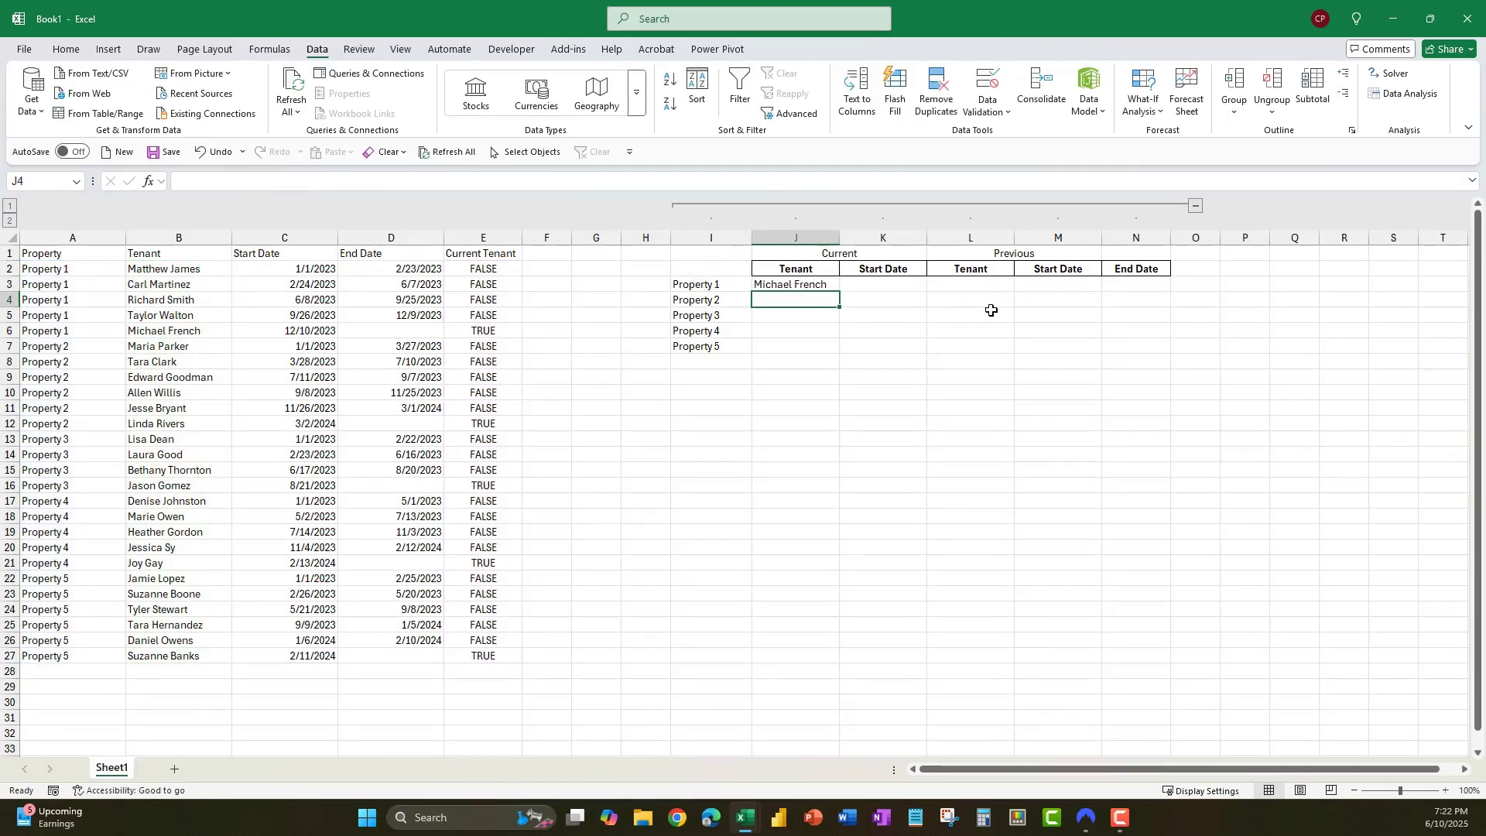
- Fill the current-tenant XLOOKUP formula from J3 down to J7 and check the results against the source rows
click(810, 289)
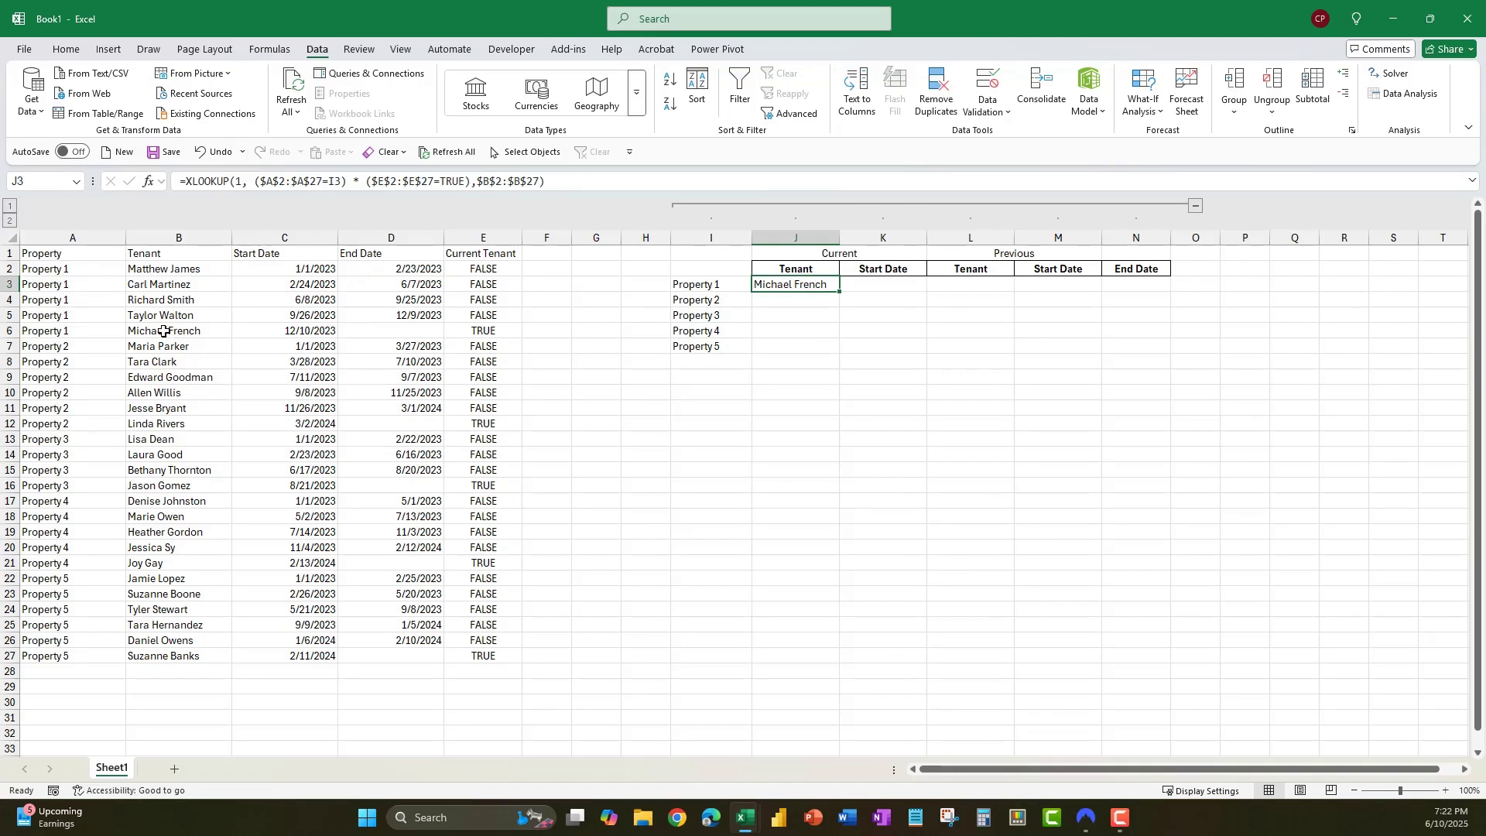
click(164, 331)
click(801, 283)
drag(840, 290, 835, 348)
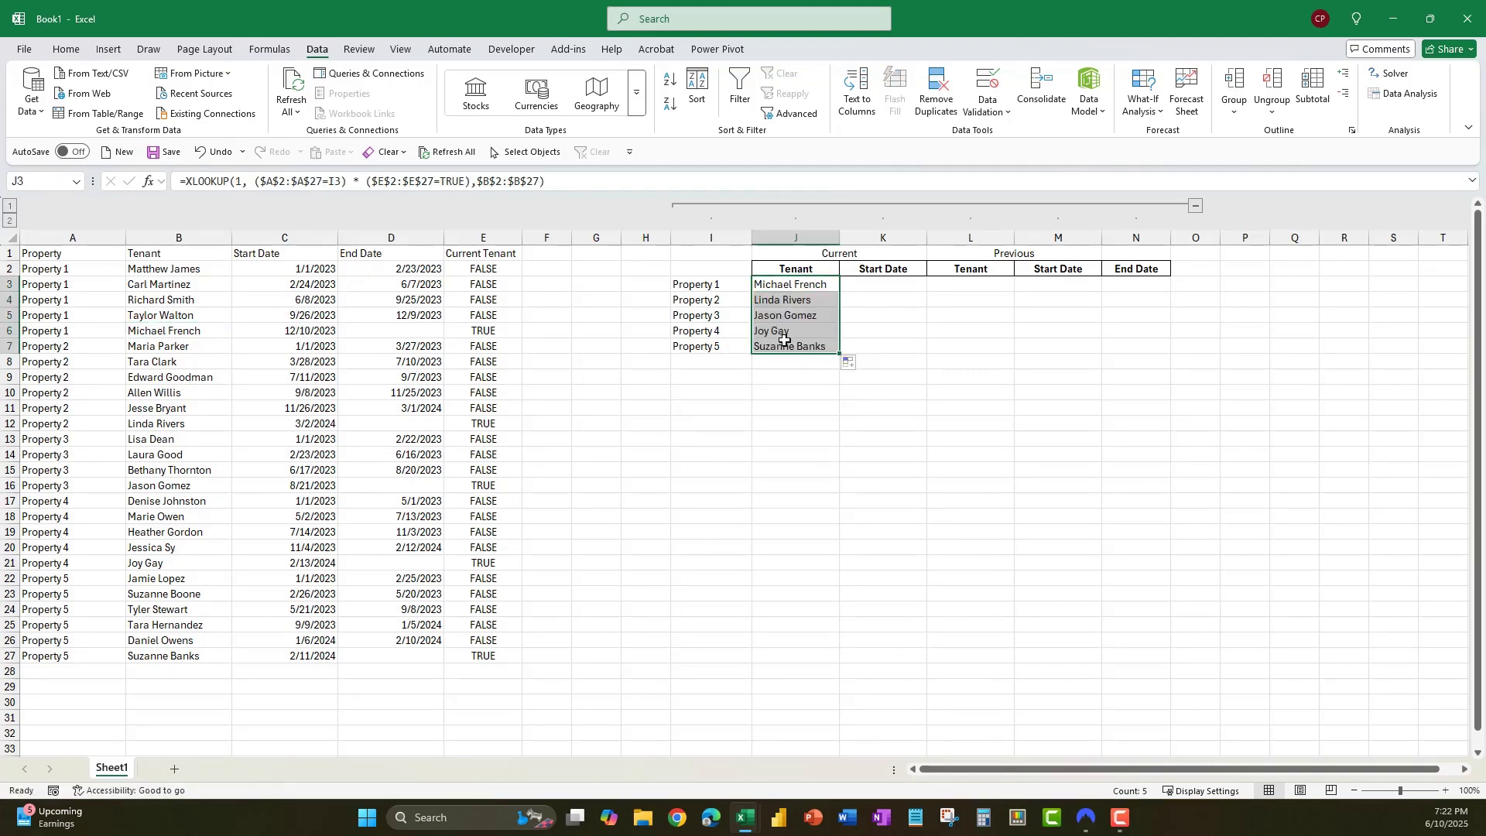
click(788, 301)
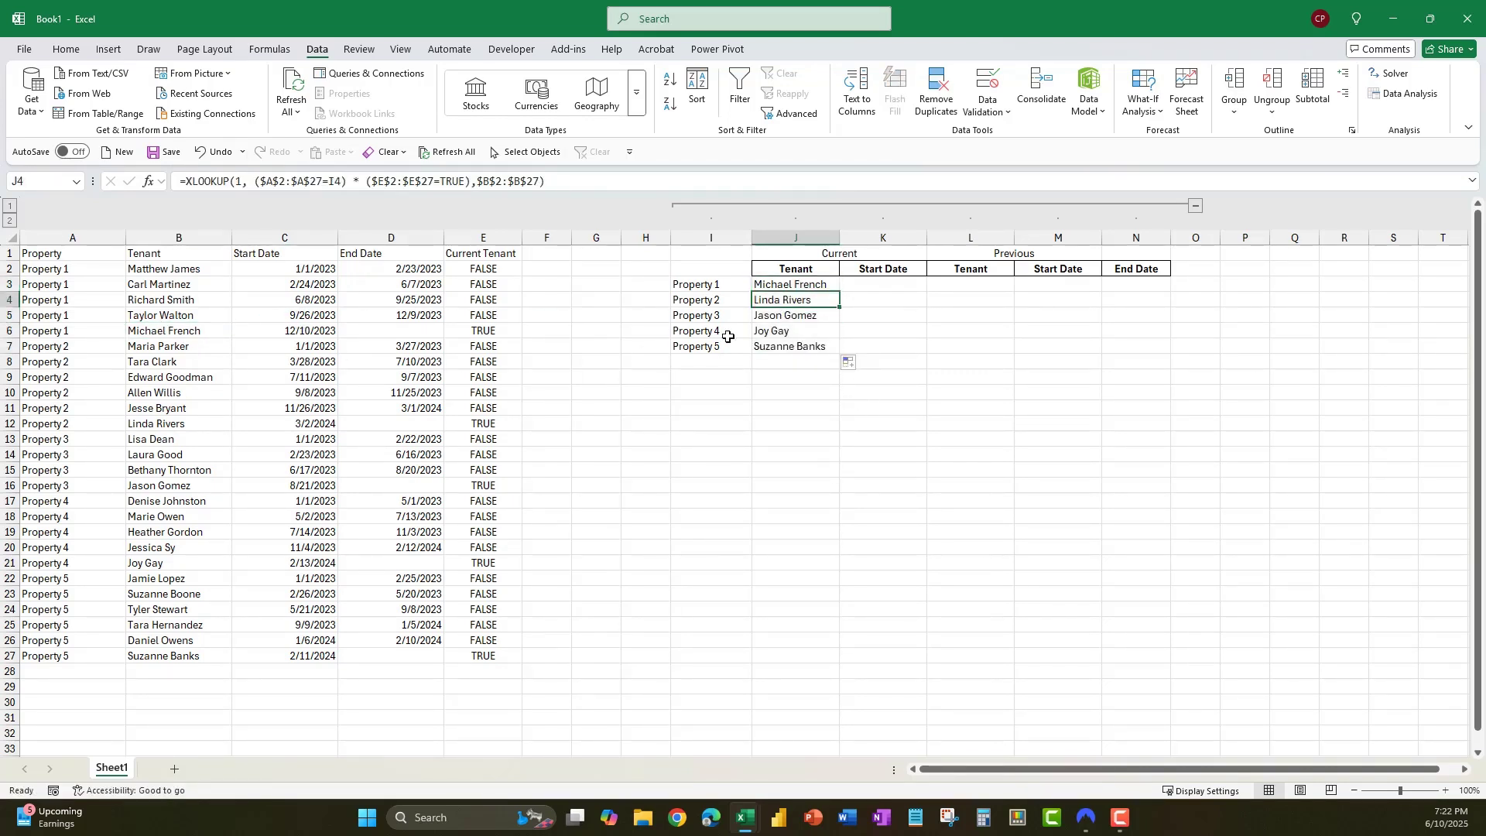
click(416, 427)
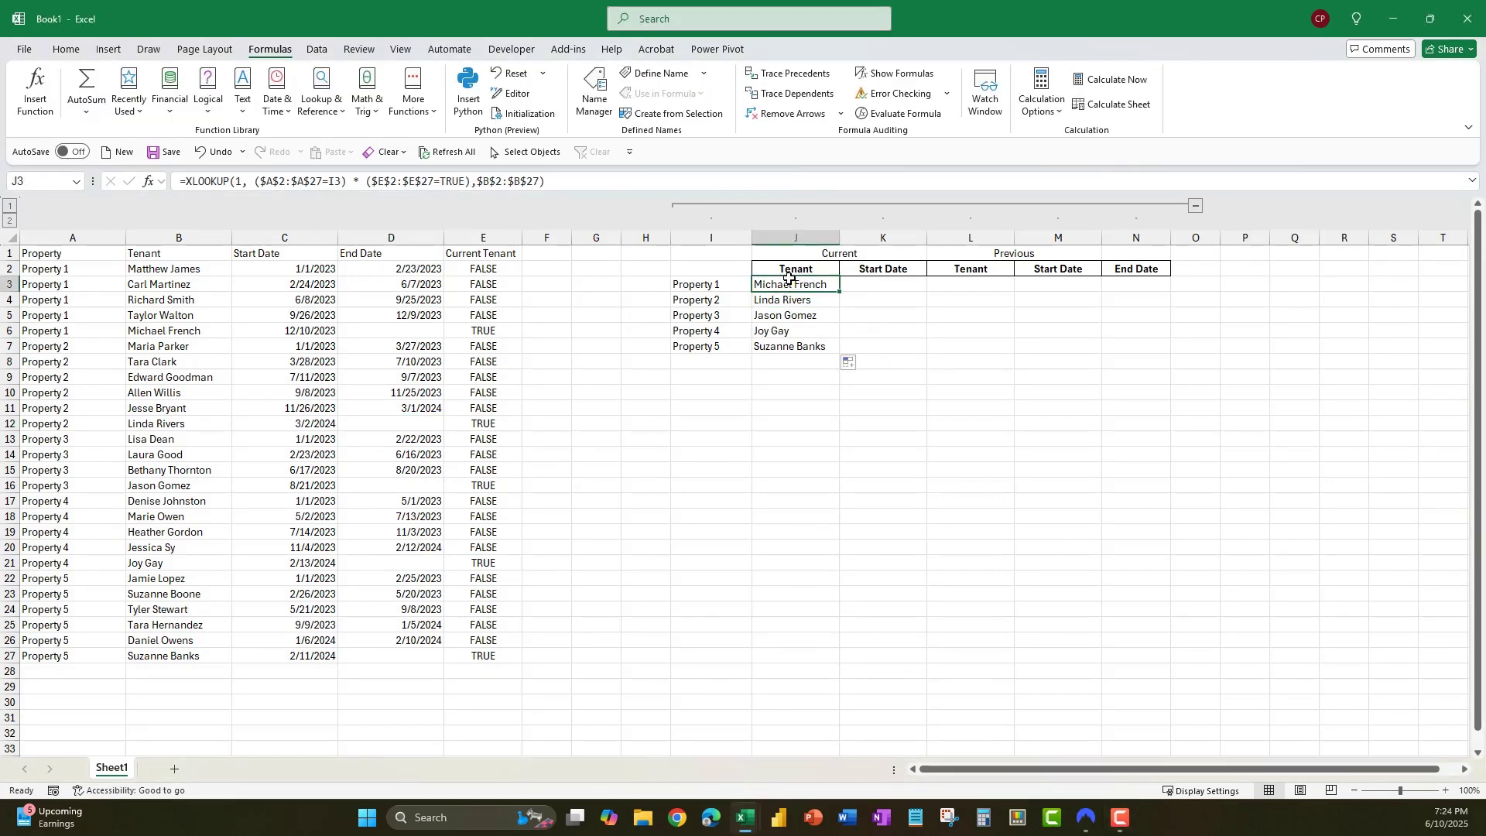
- Step through the J3 XLOOKUP with Evaluate Formula to examine how the two conditions combine into the lookup array
double_click(787, 281)
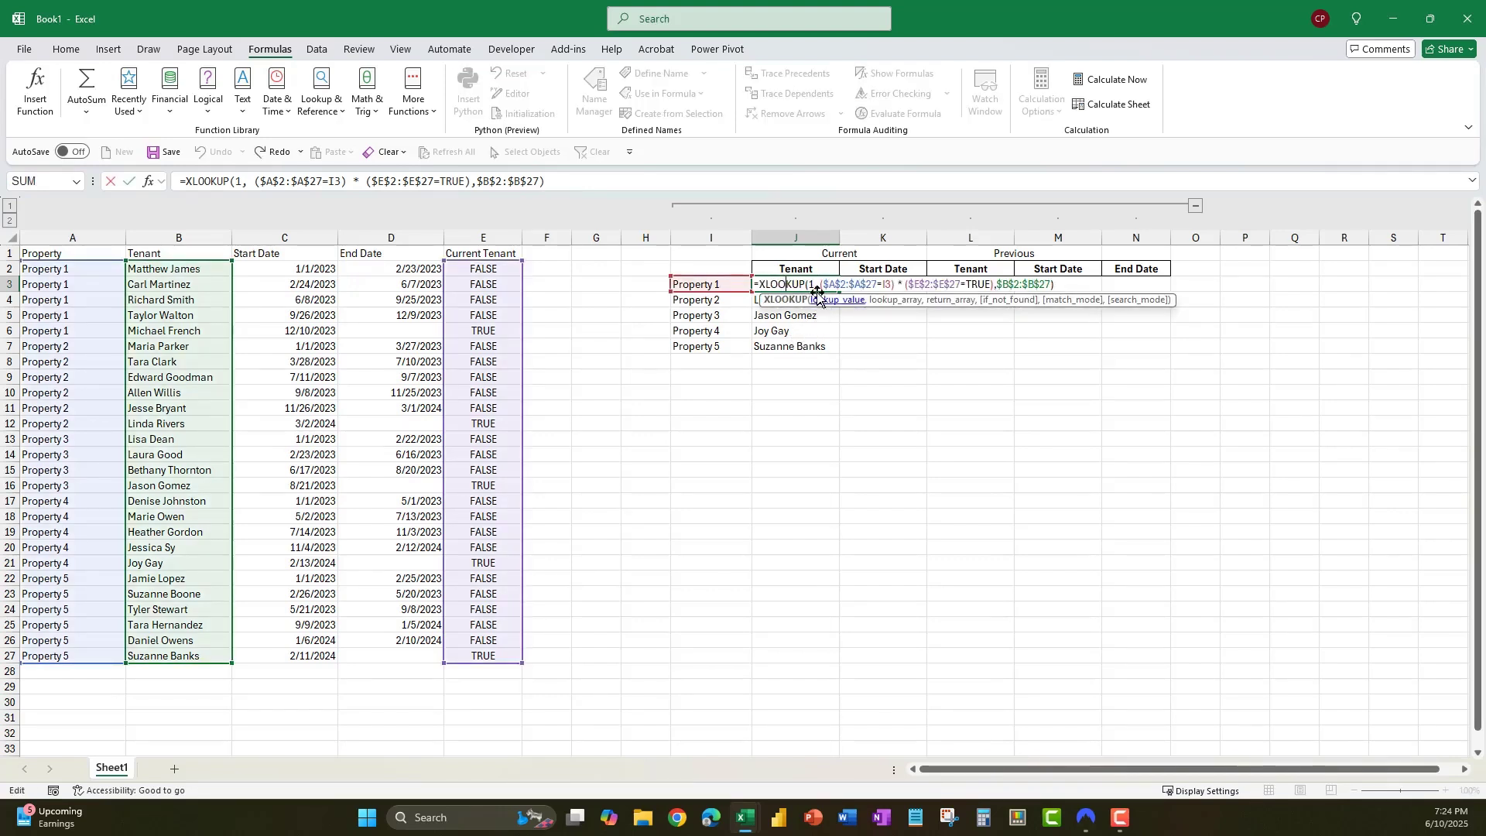
click(815, 285)
key(Escape)
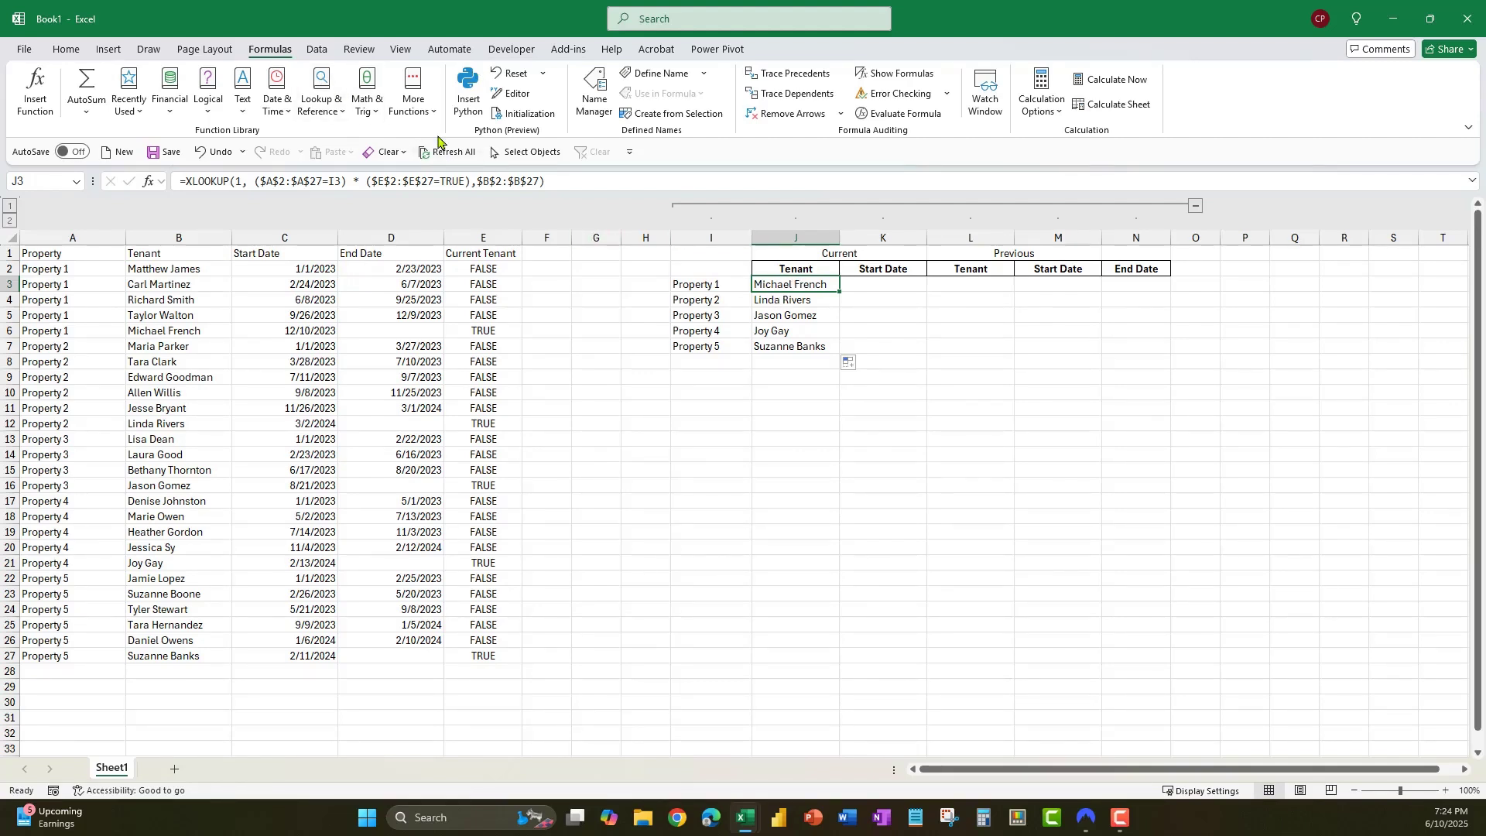
click(926, 118)
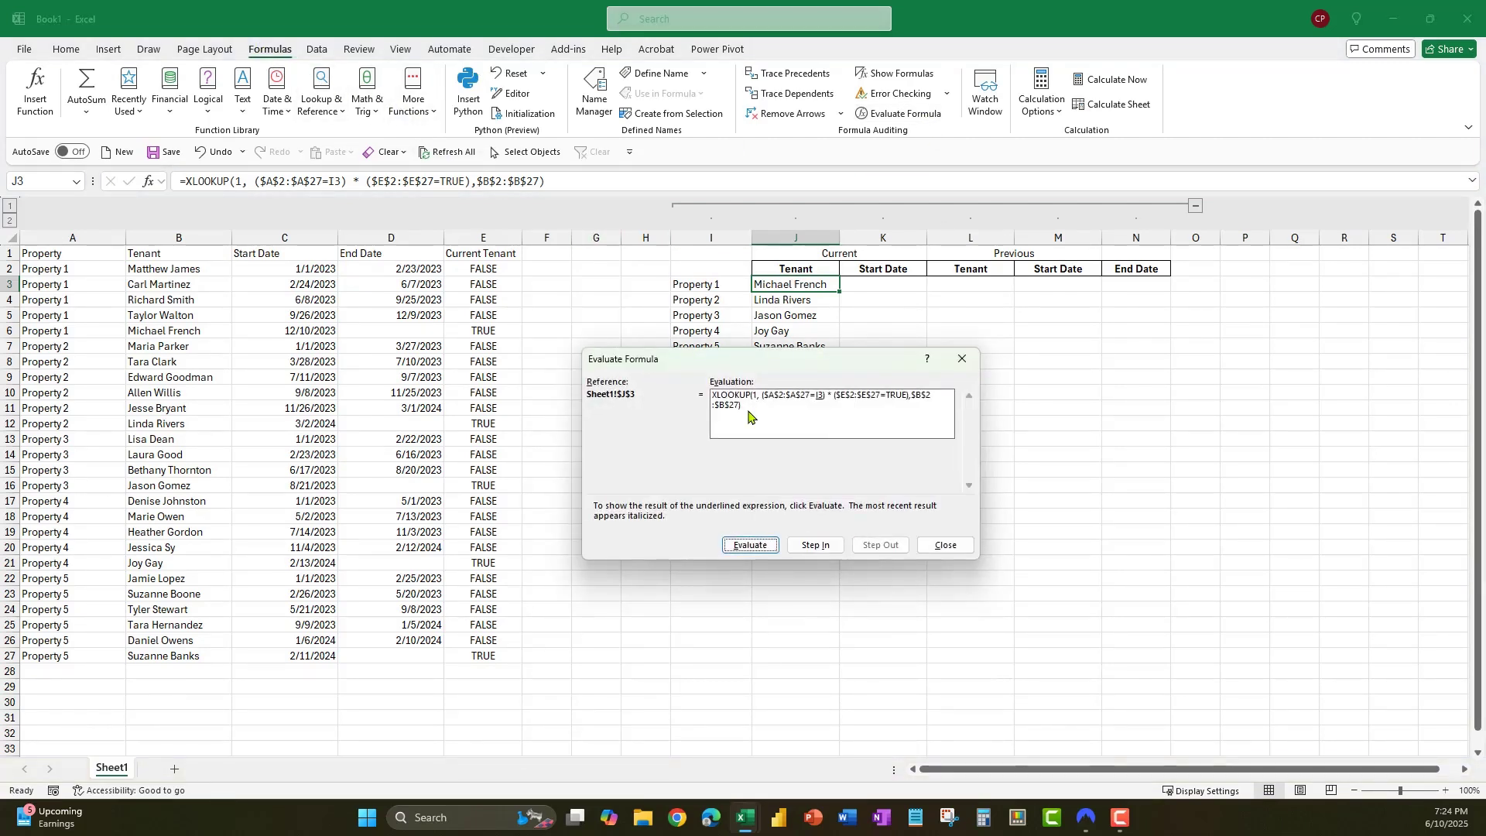
click(750, 545)
click(764, 550)
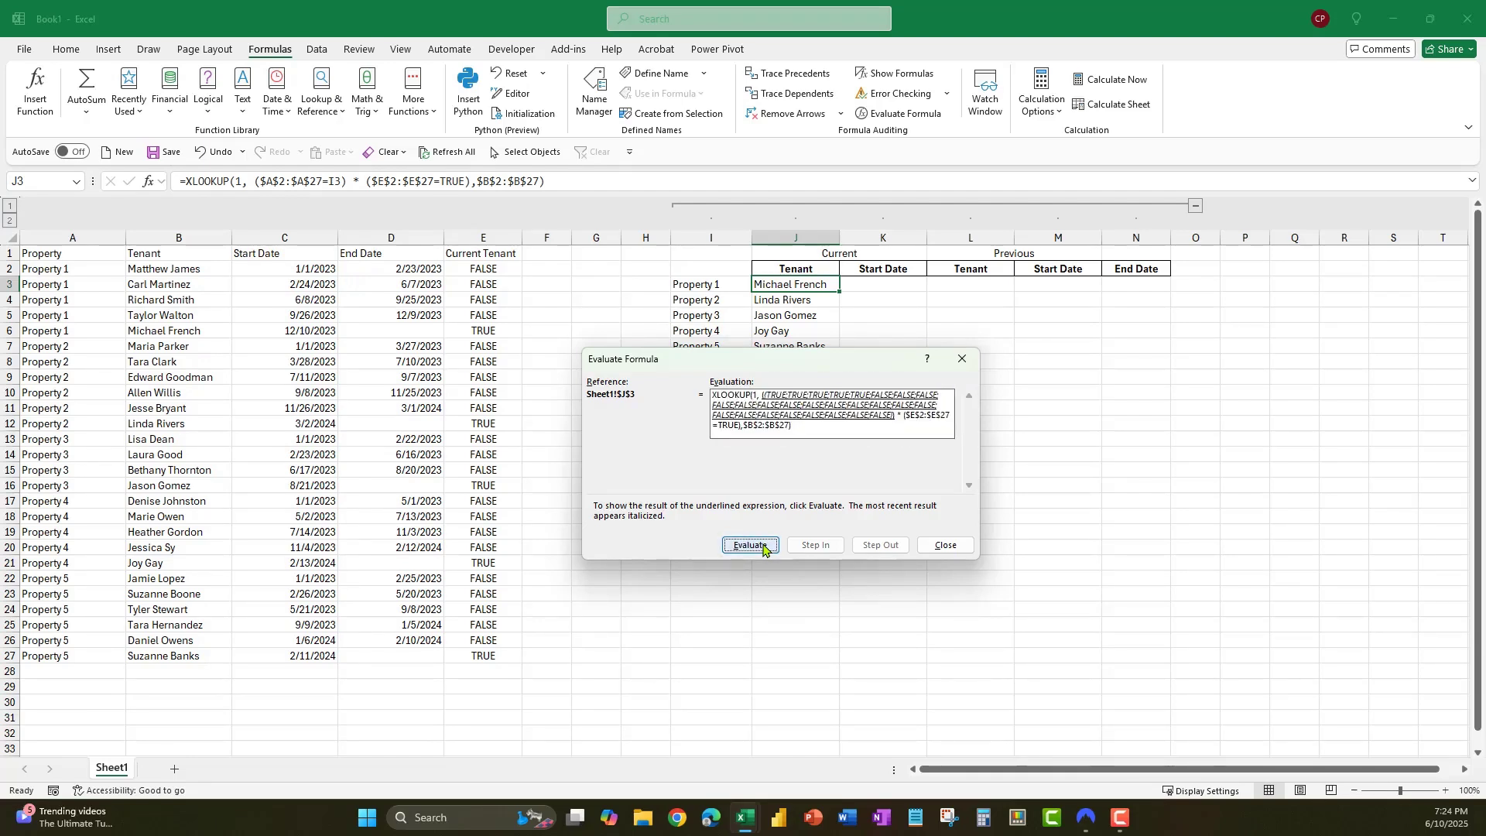
click(763, 546)
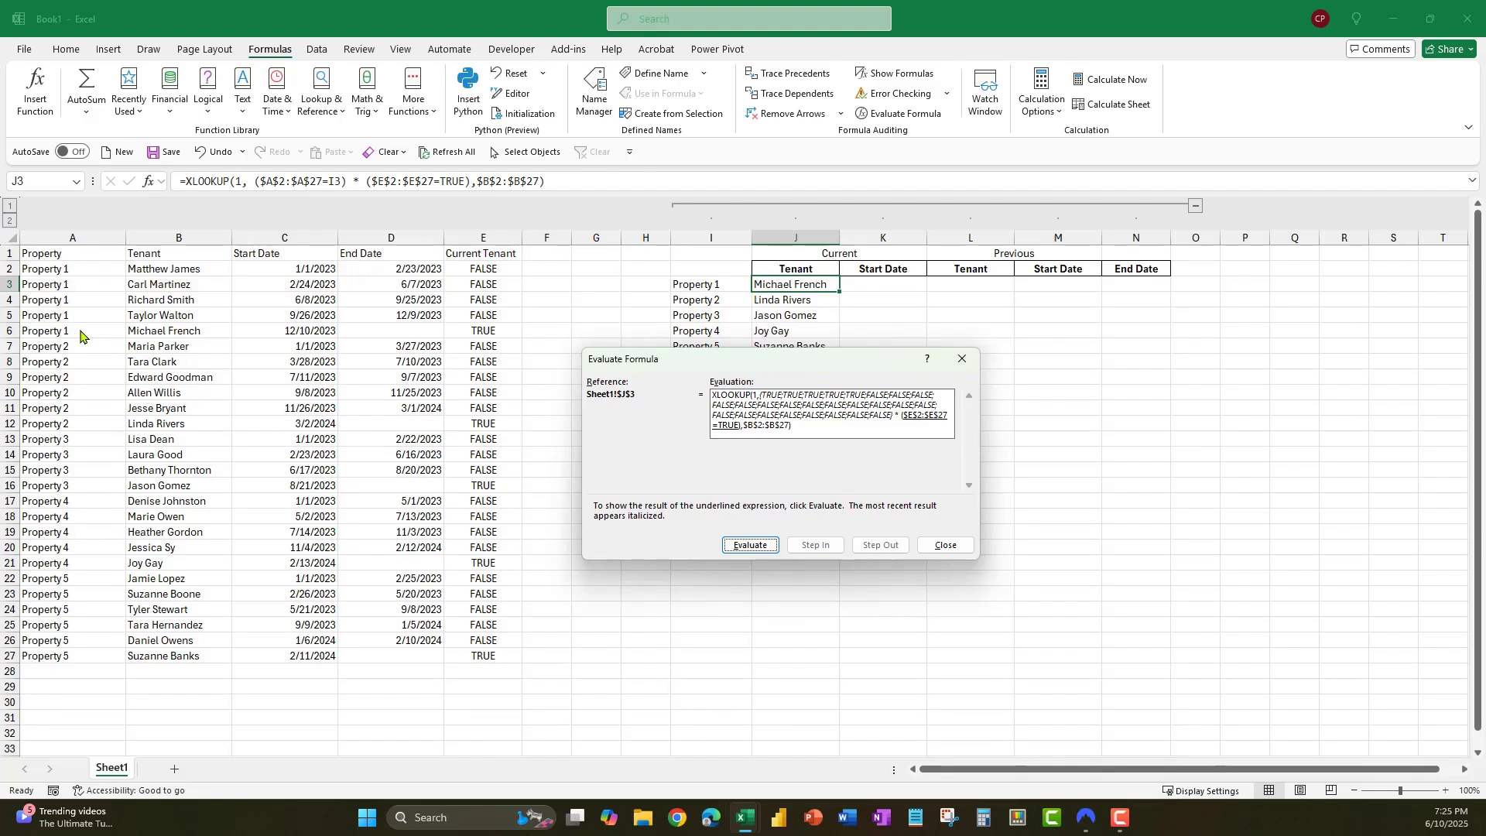
click(766, 548)
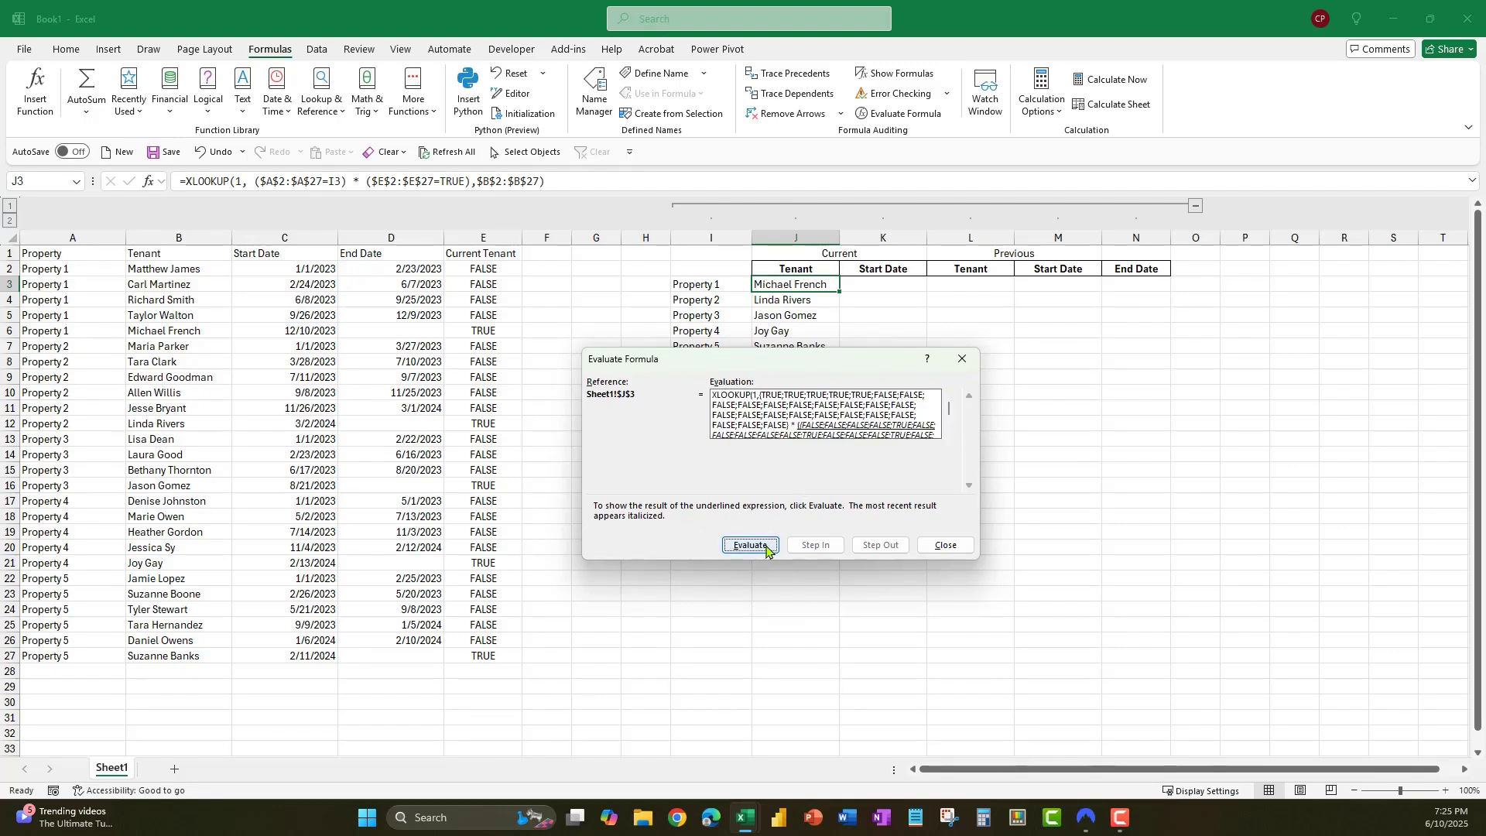
click(766, 547)
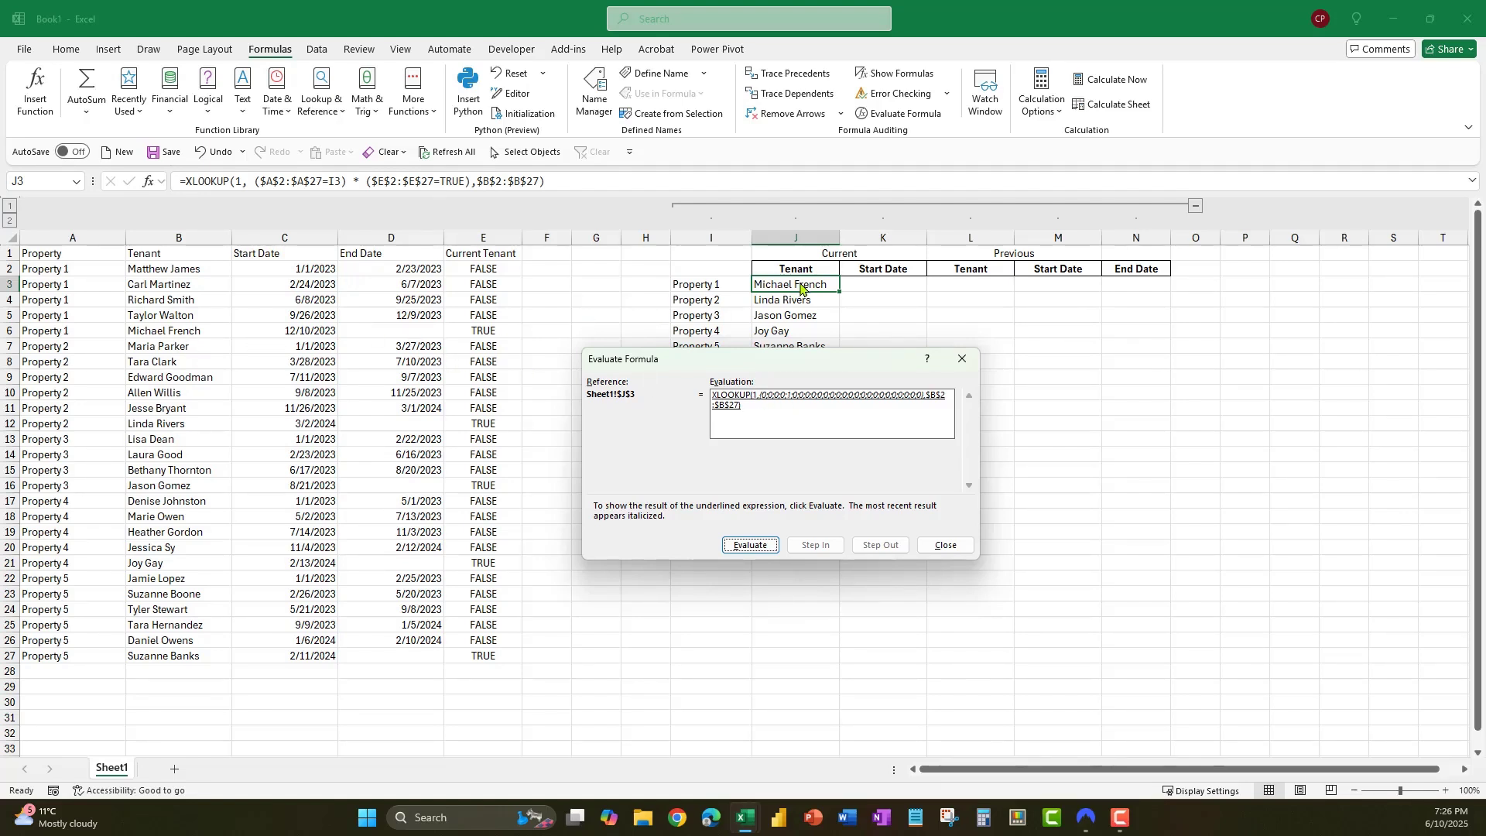
click(946, 545)
- Start an XLOOKUP formula in K3 with J3 as the lookup value and $B$2:$B$27 as the lookup array
click(916, 287)
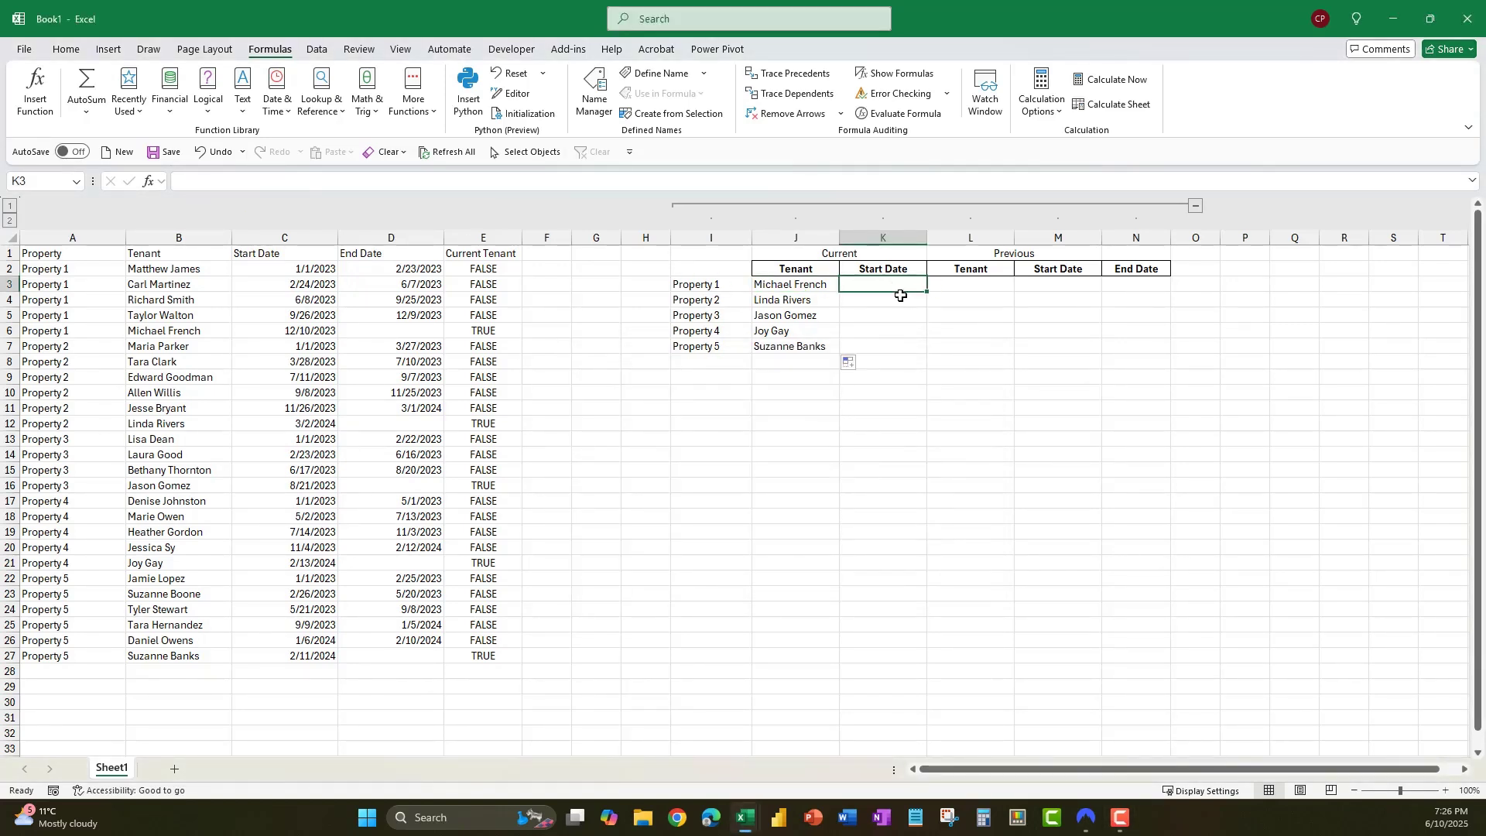
text(=XLOOKUP()
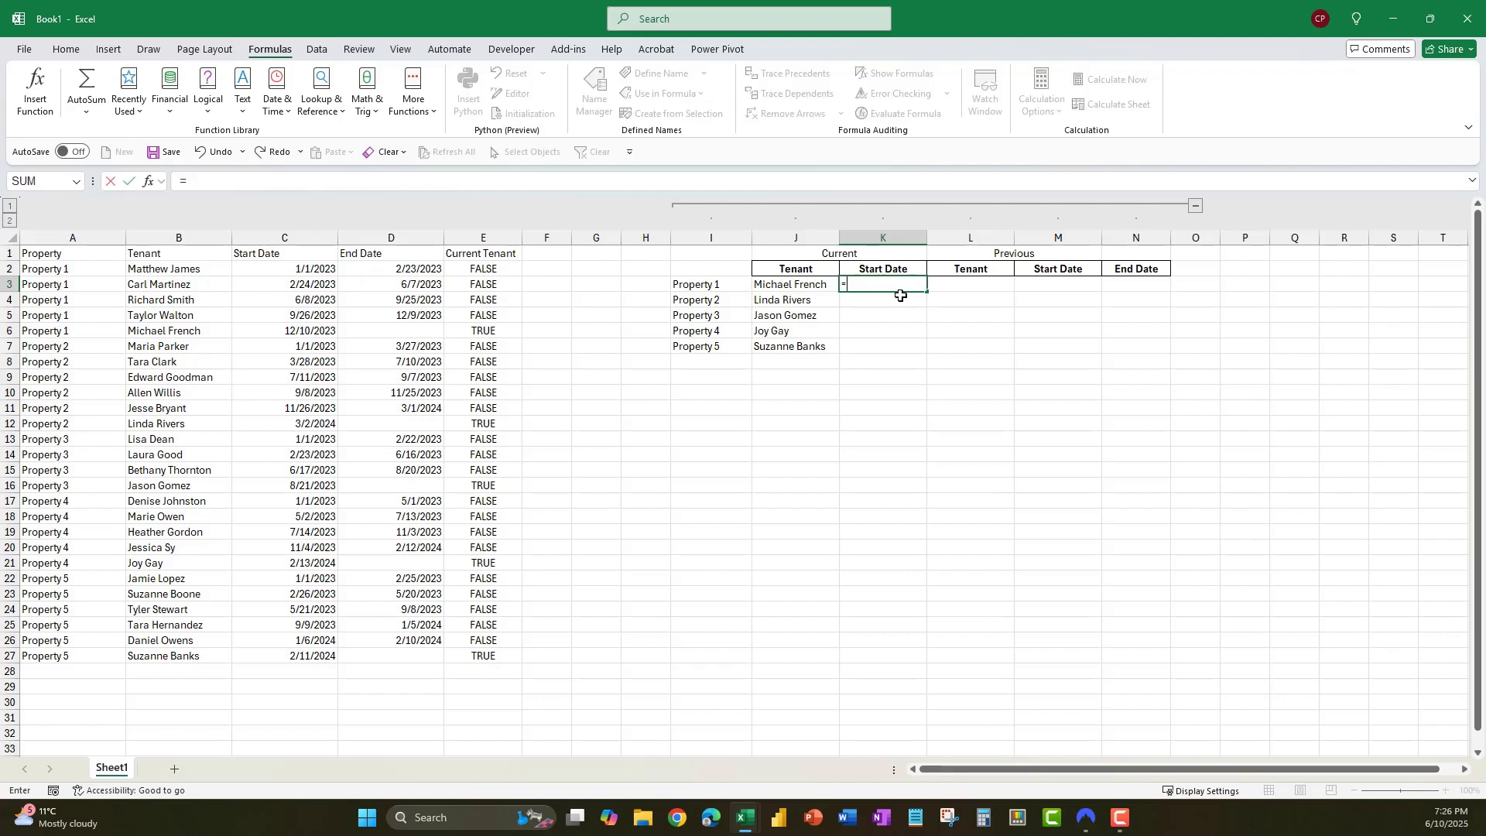
click(772, 284)
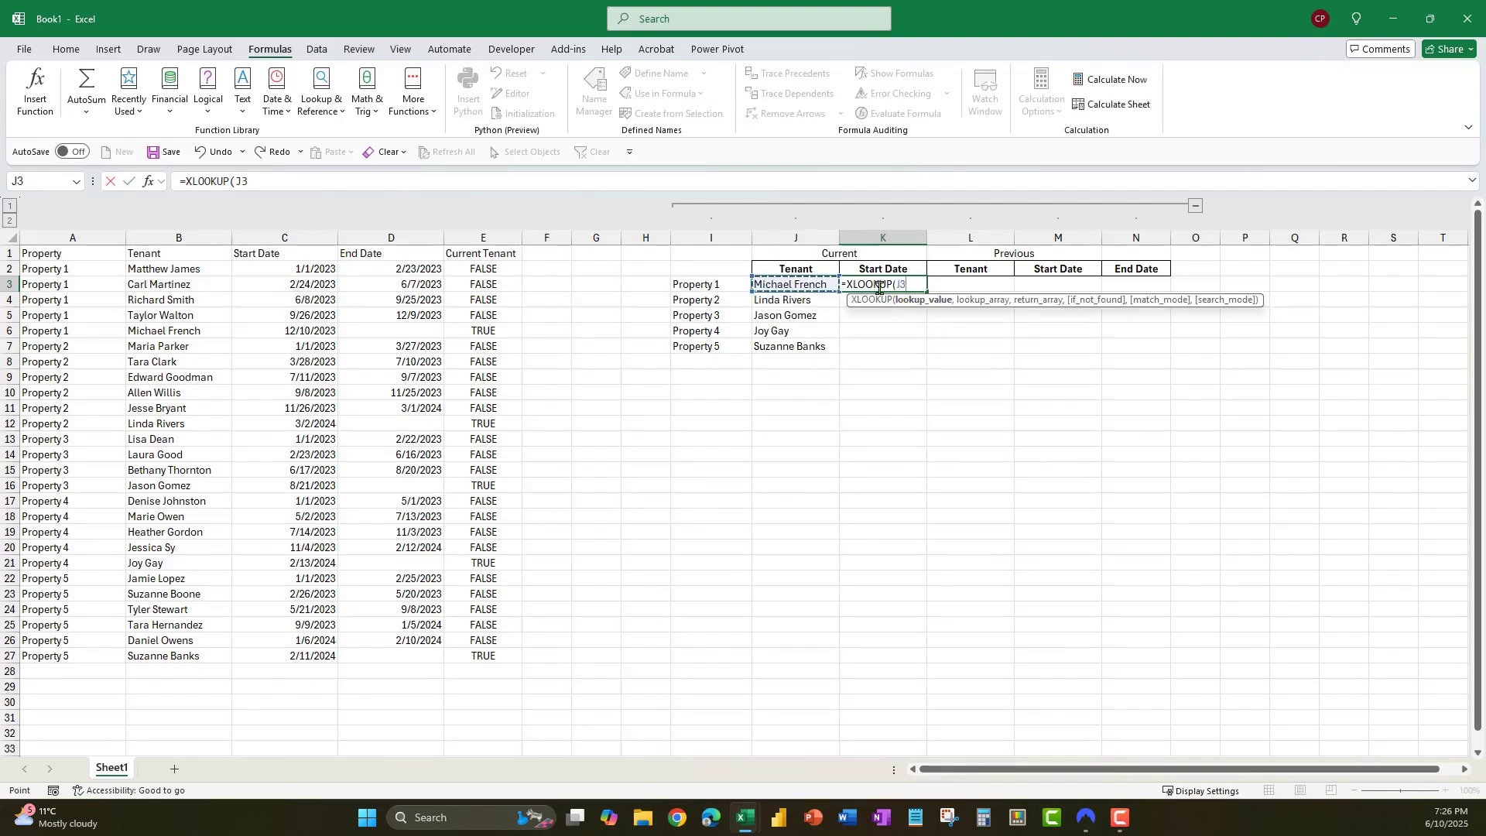
text(,)
drag(180, 267, 210, 656)
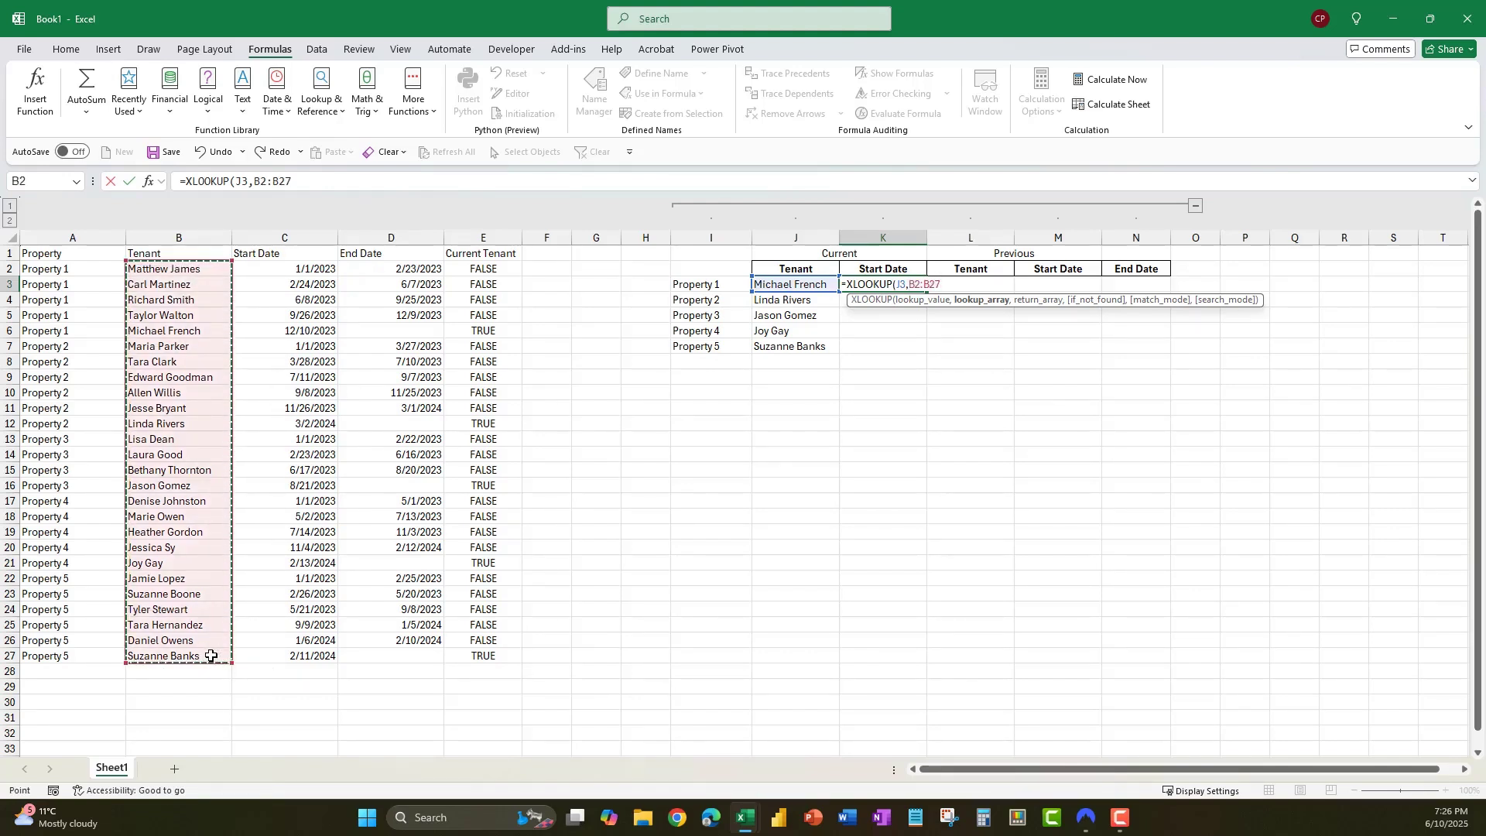
key(F4)
- Set $C$2:$C$27 as the return array and complete the K3 start-date formula
text(,)
drag(277, 267, 288, 659)
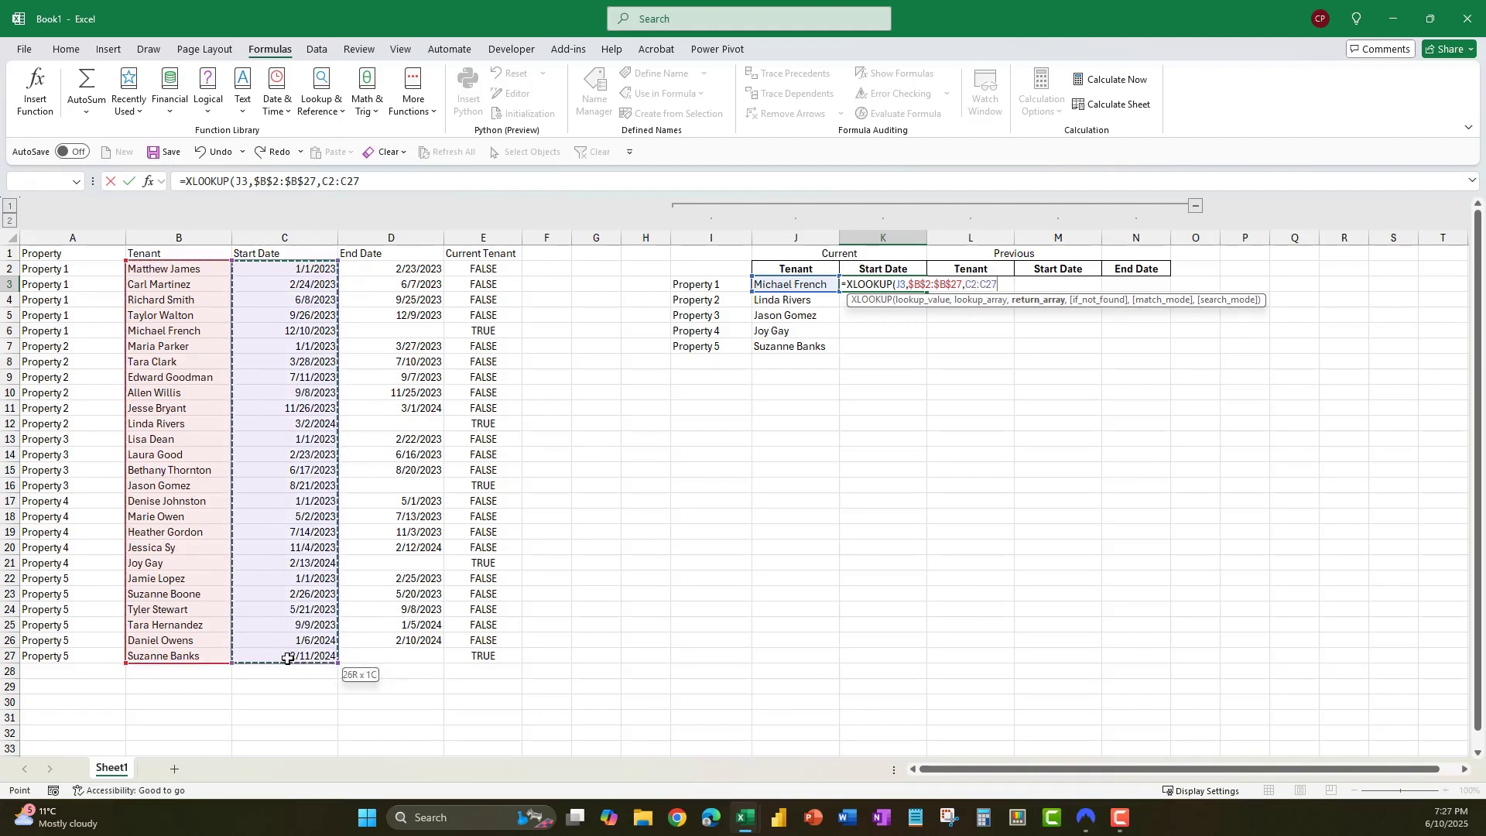
key(F4)
text())
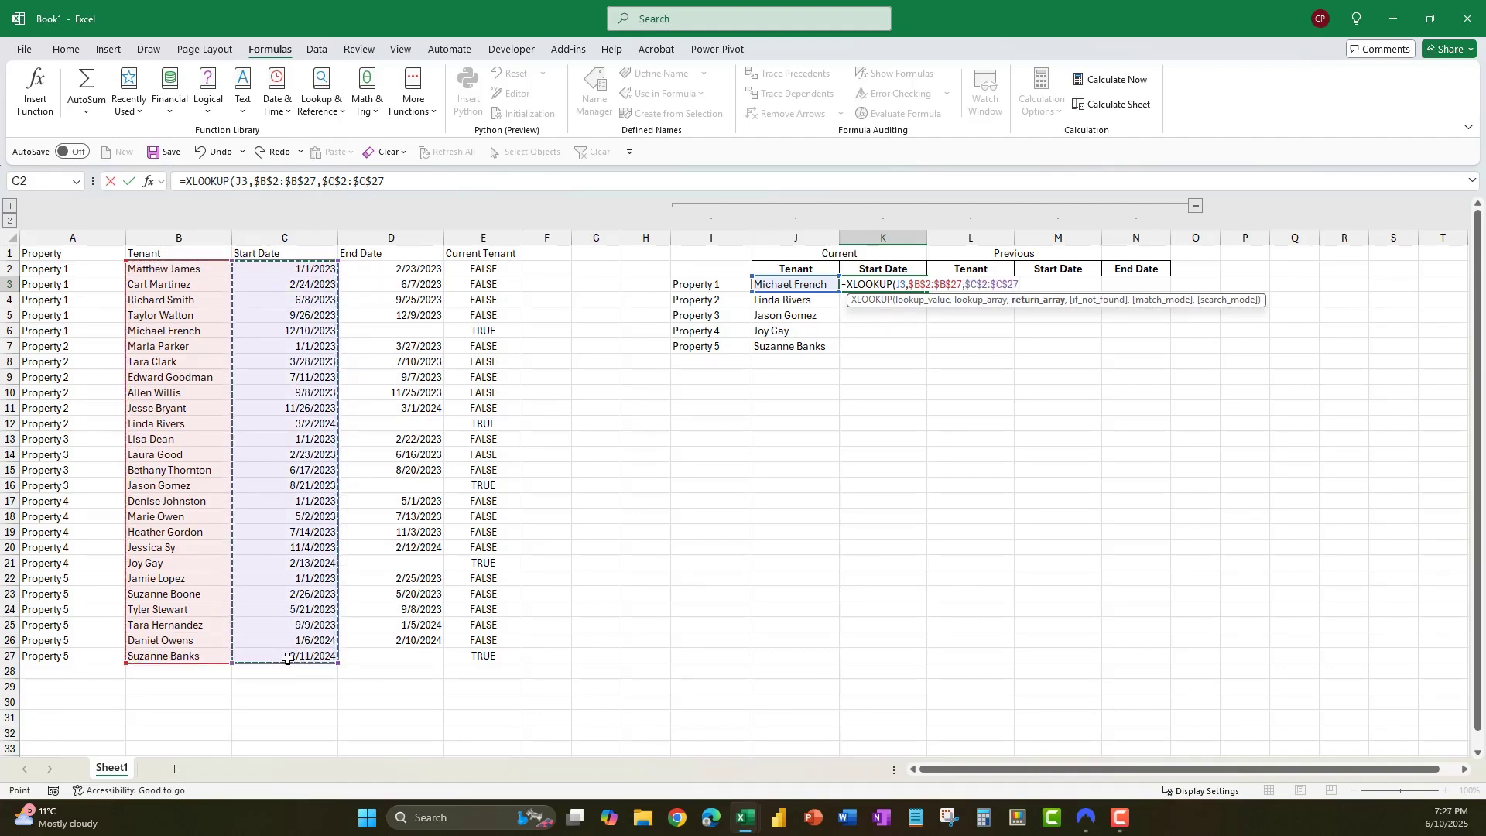
key(ctrl+Return)
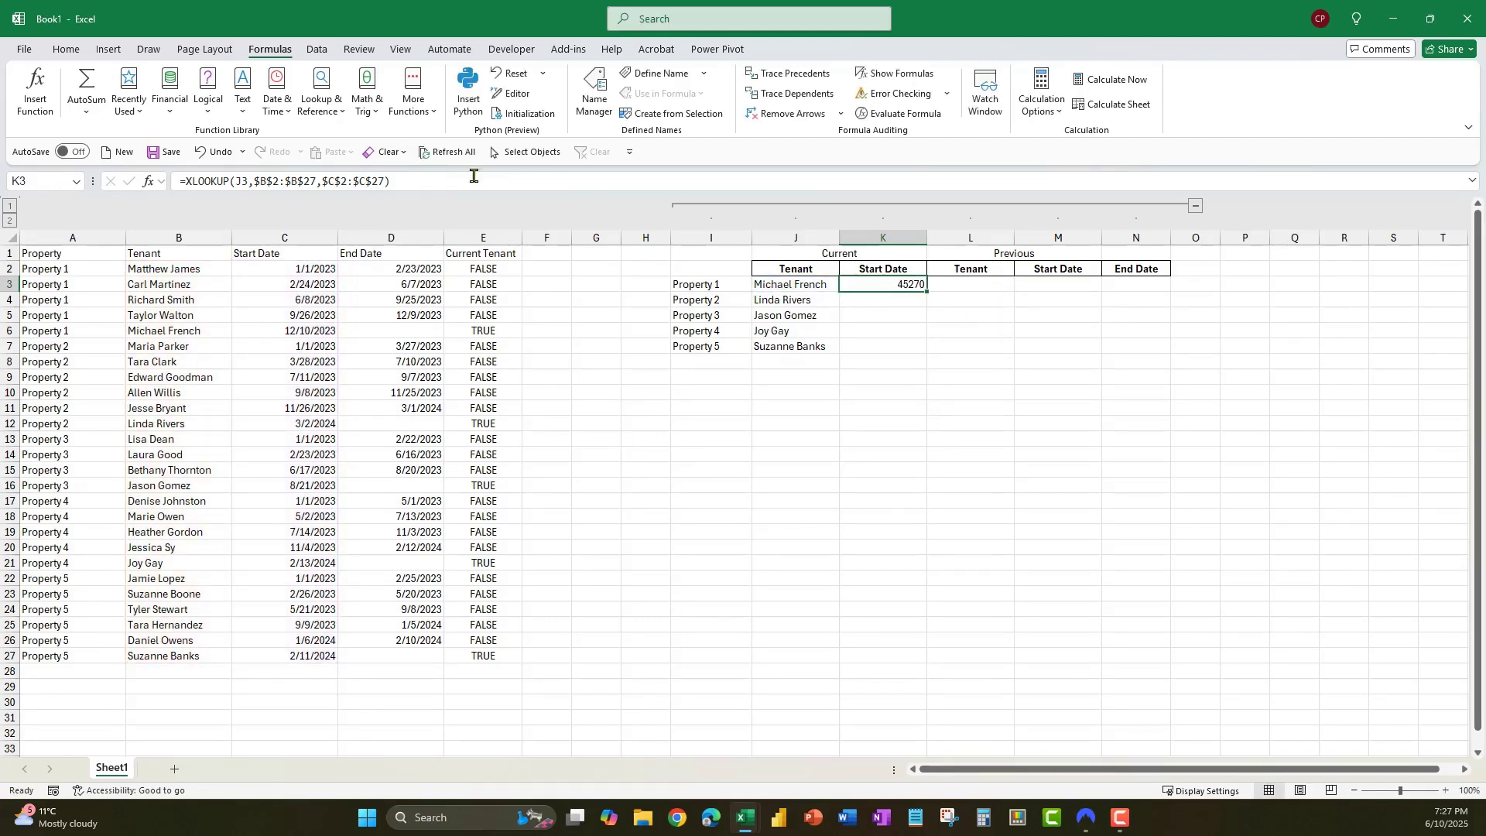
- Format K3 as a short date and fill its formula down to K7
click(62, 48)
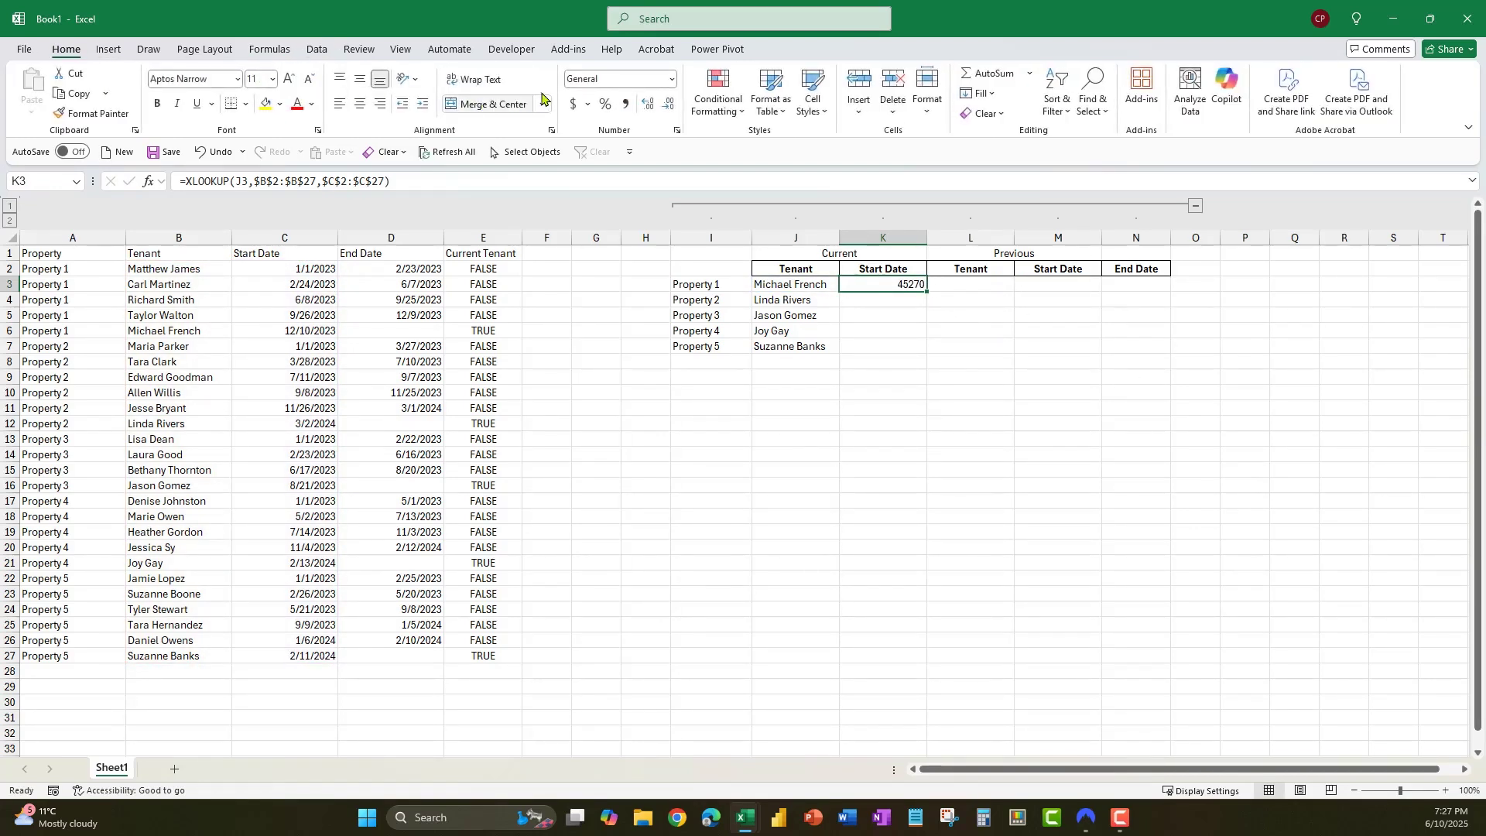
click(672, 80)
click(635, 255)
drag(927, 291, 912, 356)
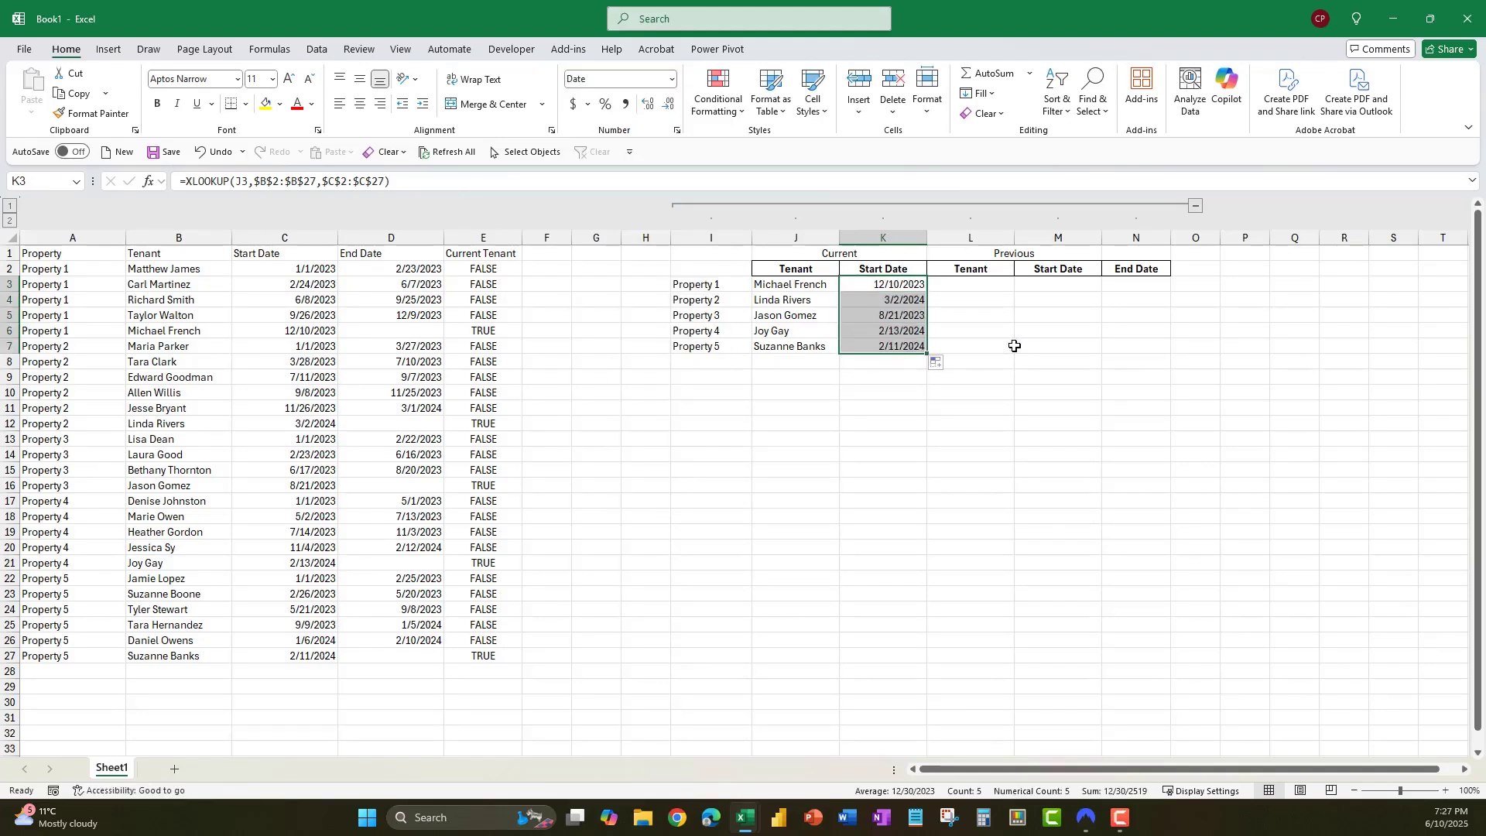
click(1058, 330)
- Compare the current tenants' start dates for Property 1 and Property 2 with their source rows
click(793, 290)
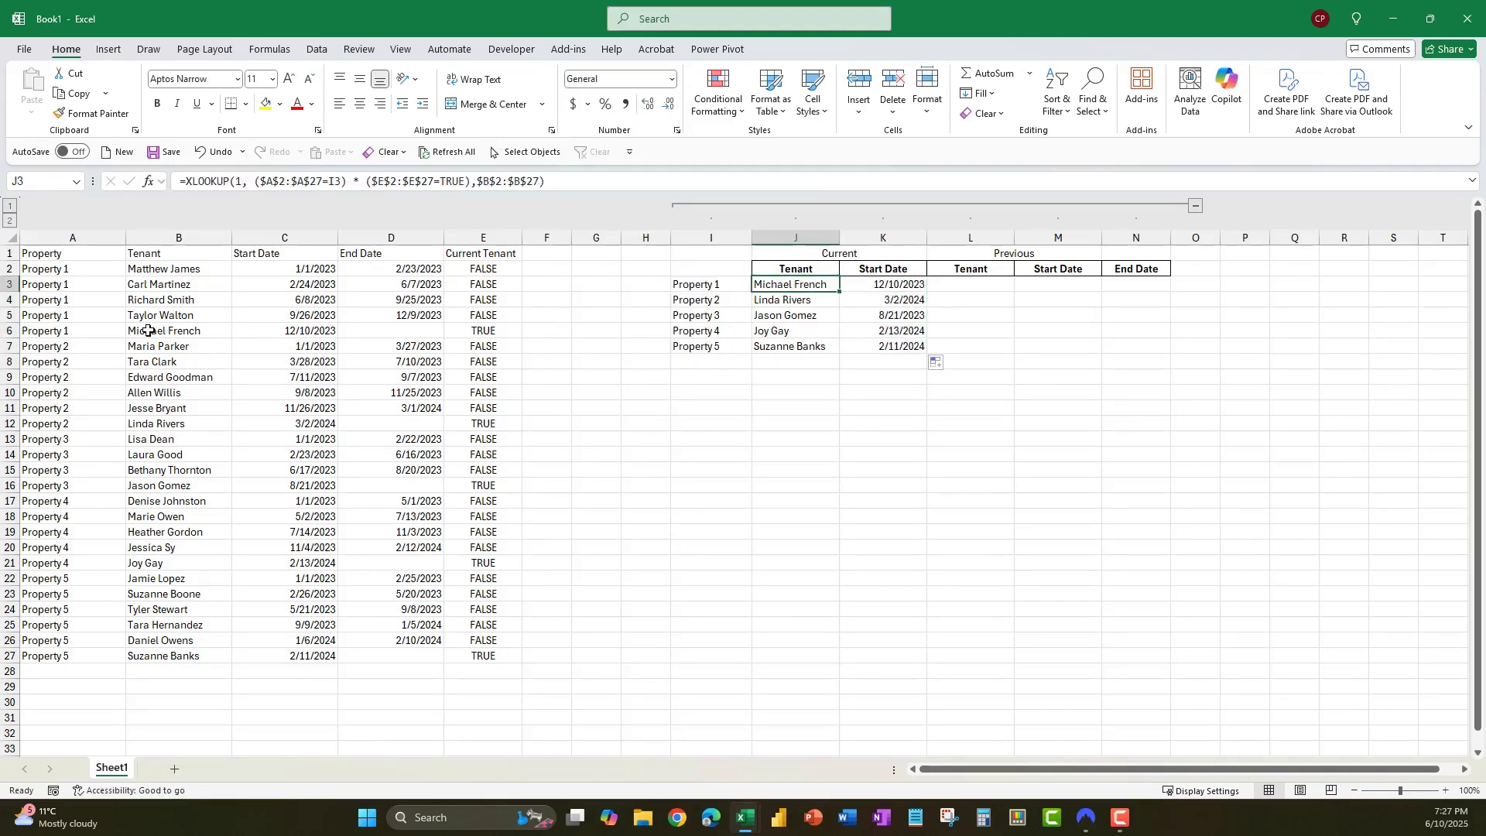
click(263, 331)
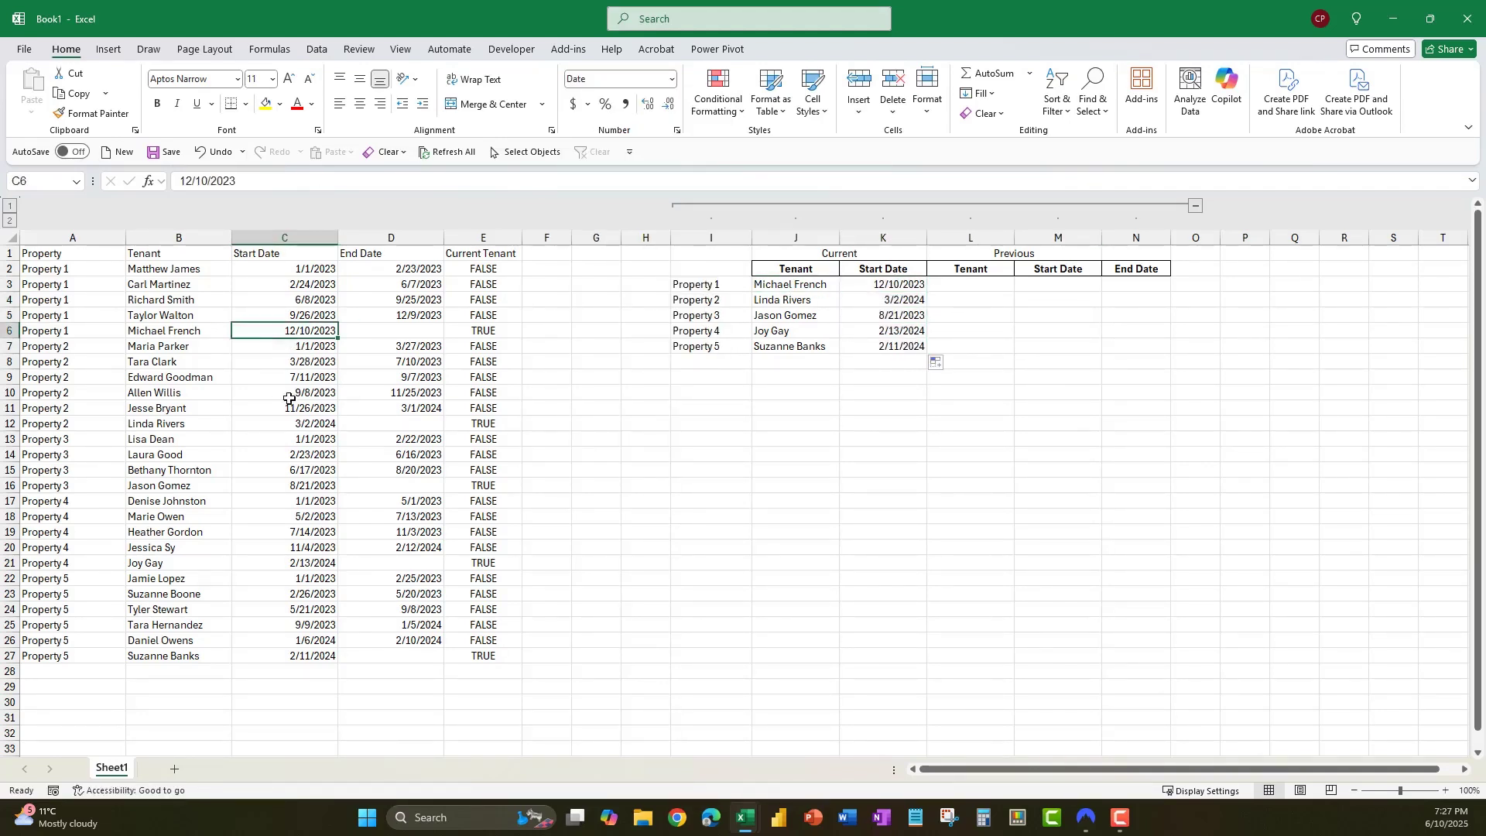
click(877, 297)
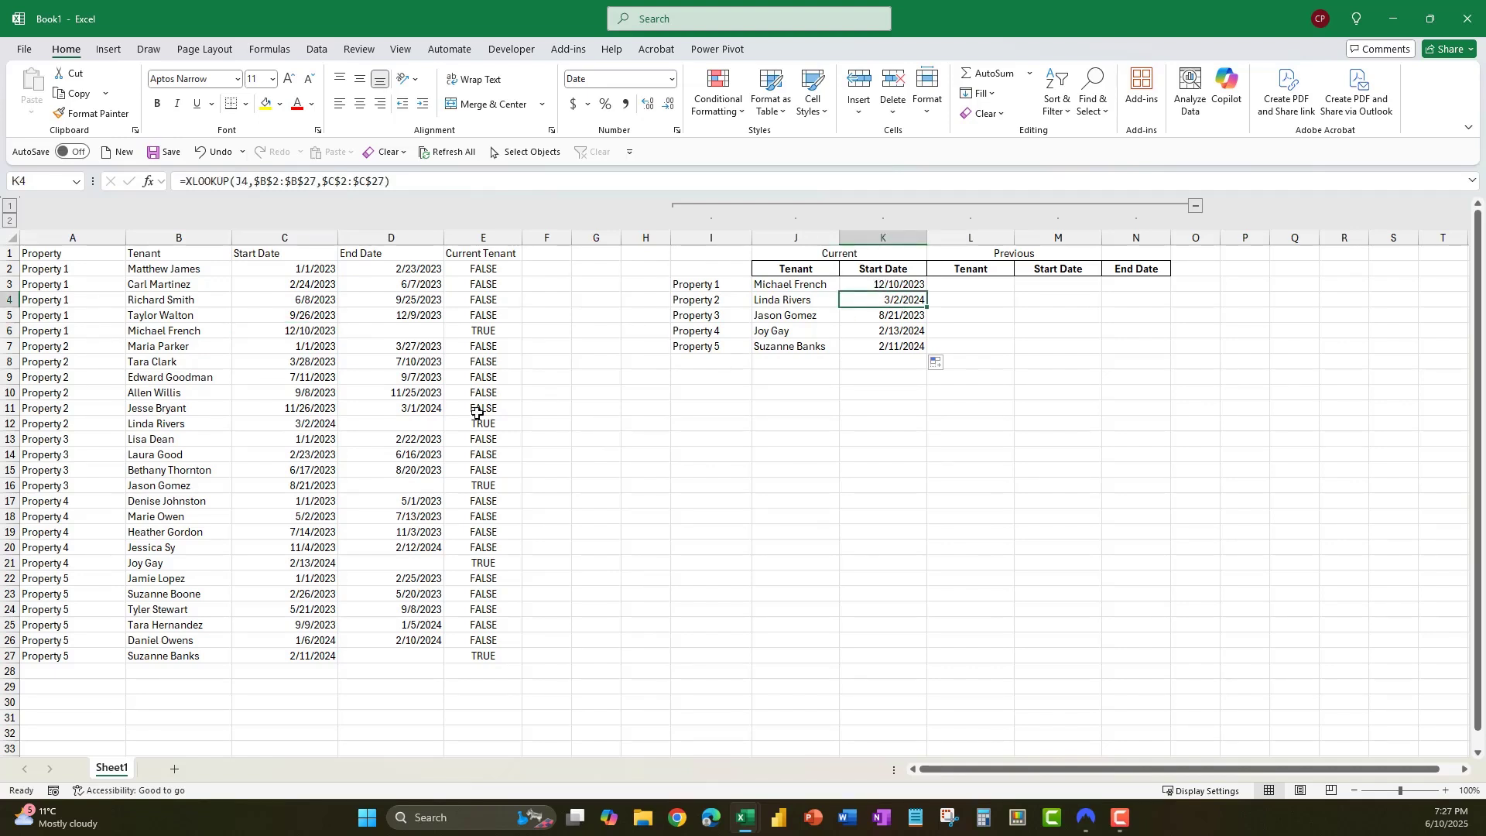
click(275, 421)
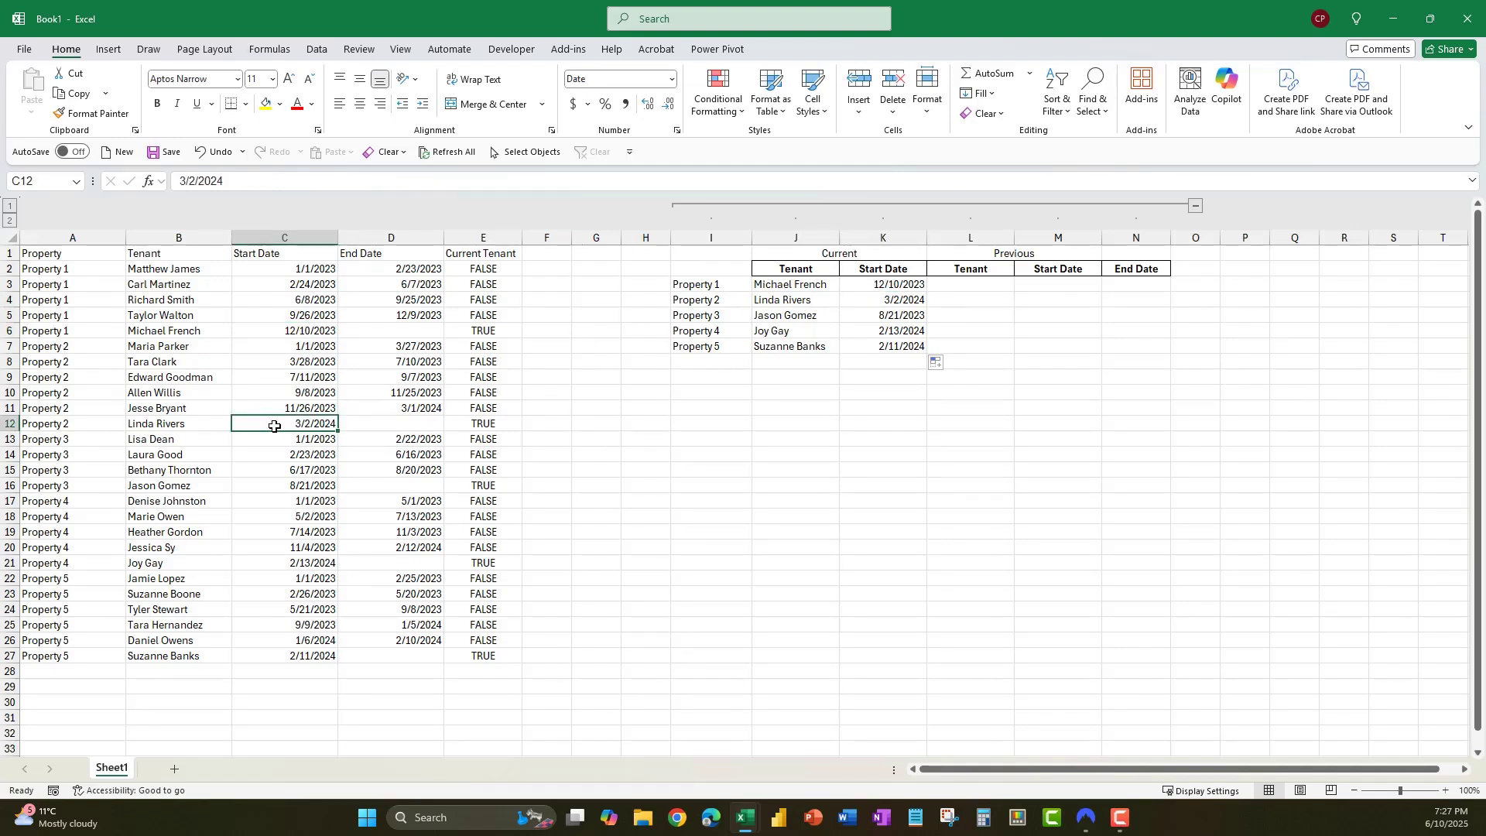
click(872, 298)
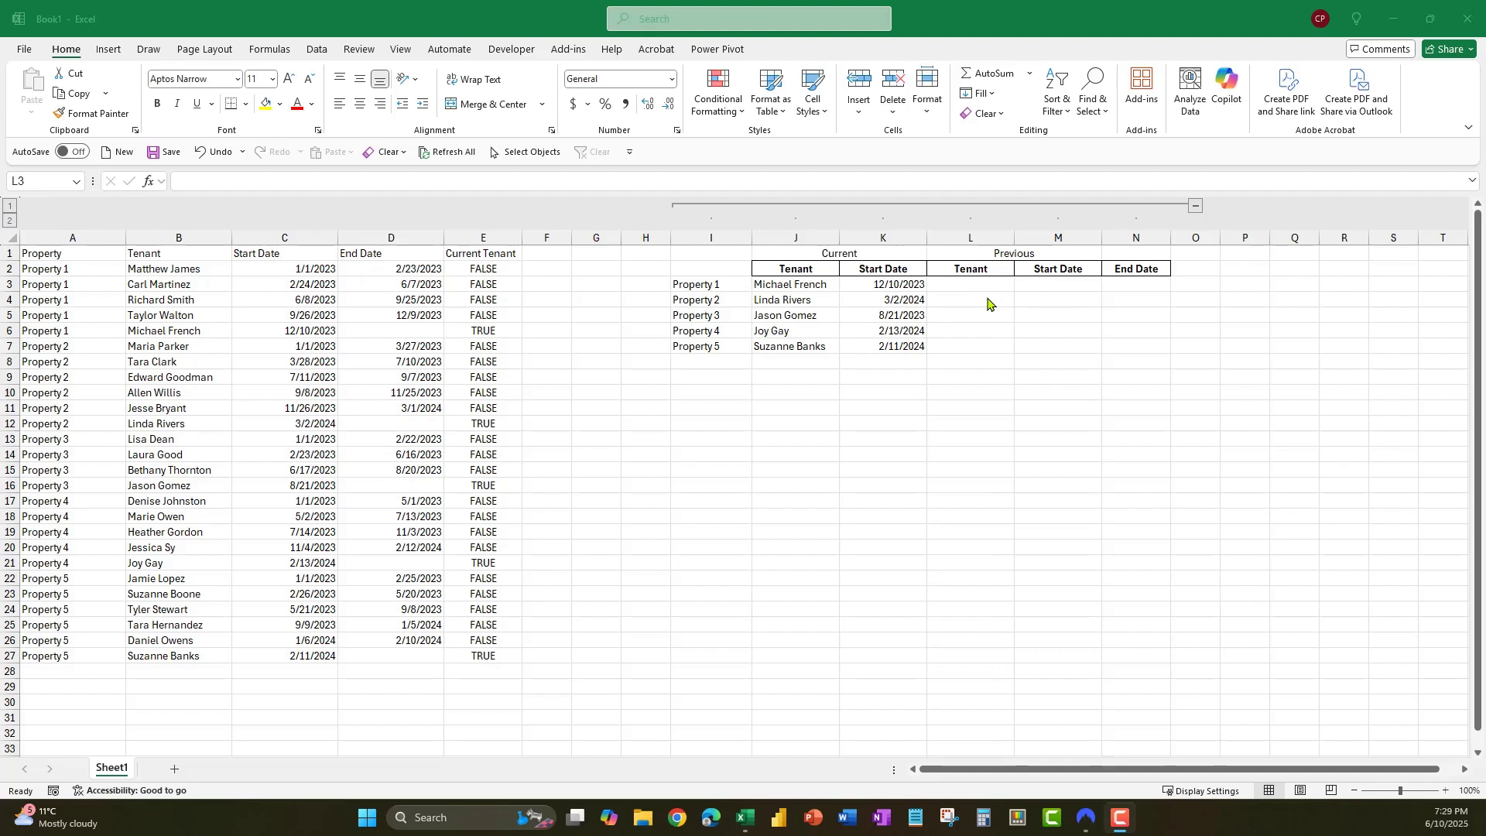
- Start an XLOOKUP formula in L3 with lookup value 1 and the first condition ($A$2:$A$27=I3) in the lookup array
click(974, 283)
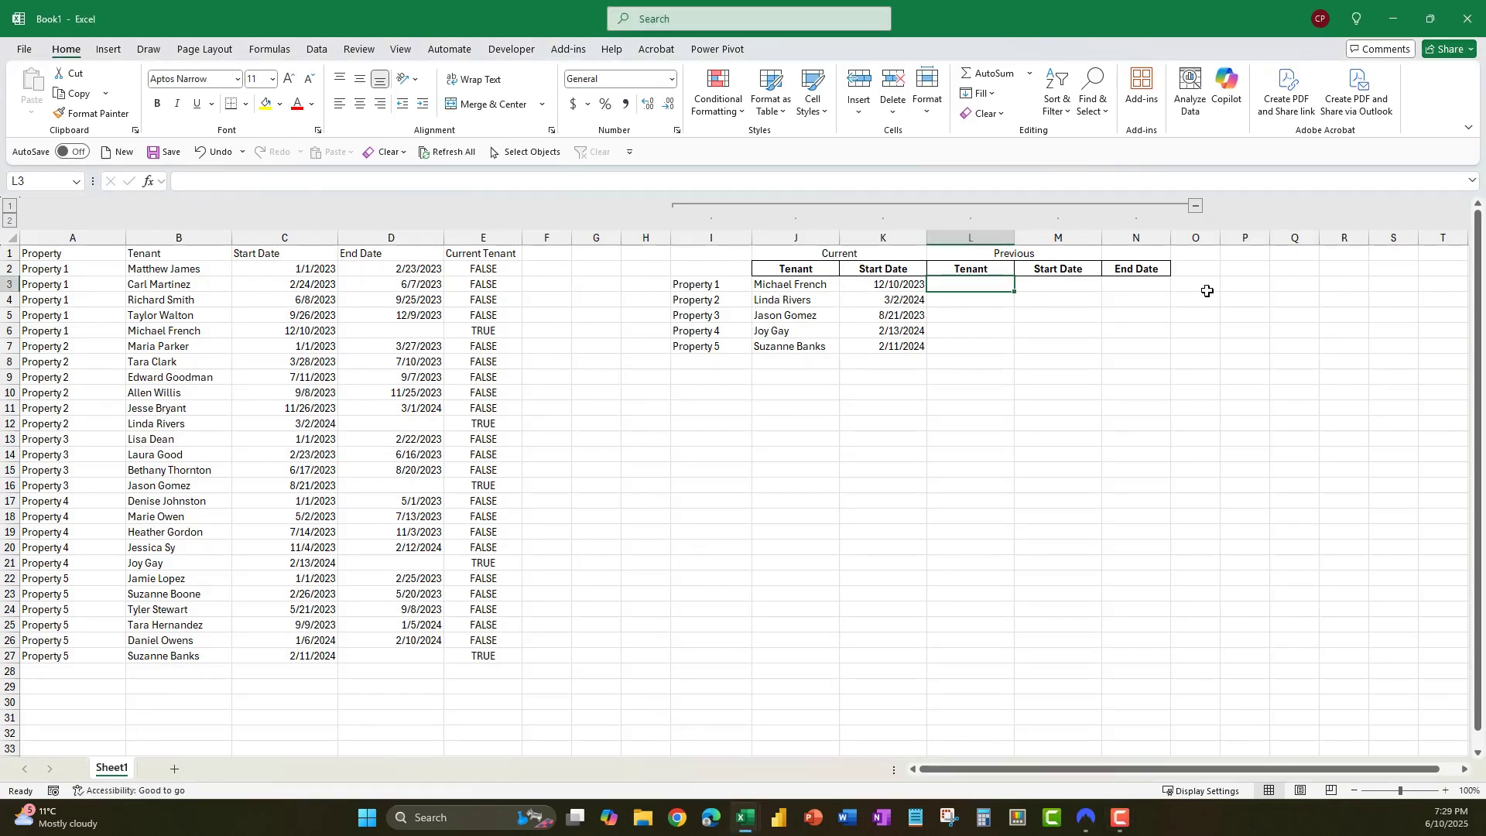
text(=x)
key(Down)
key(Tab)
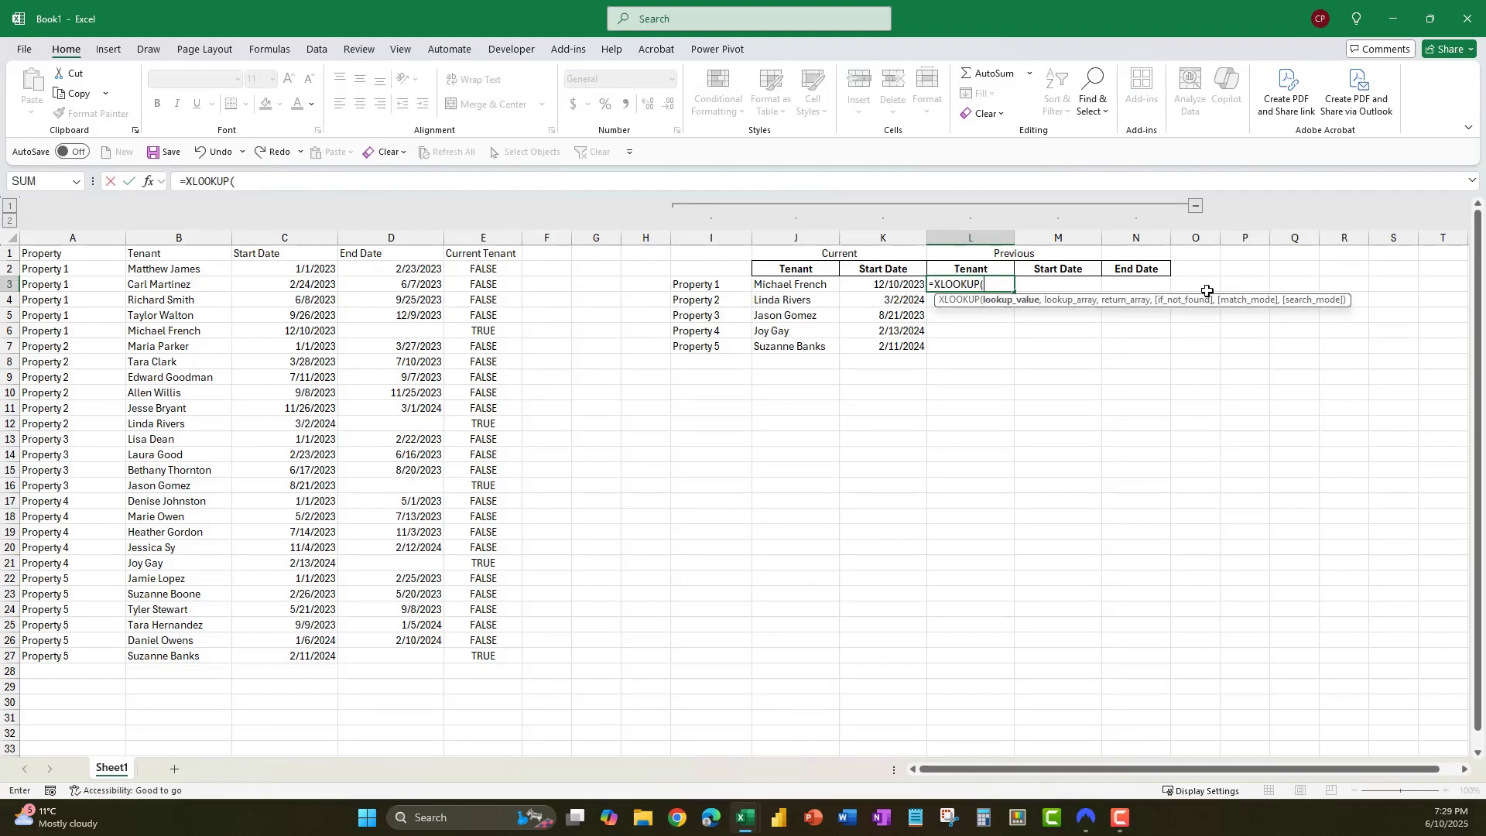
text(1 , ()
drag(52, 266, 83, 662)
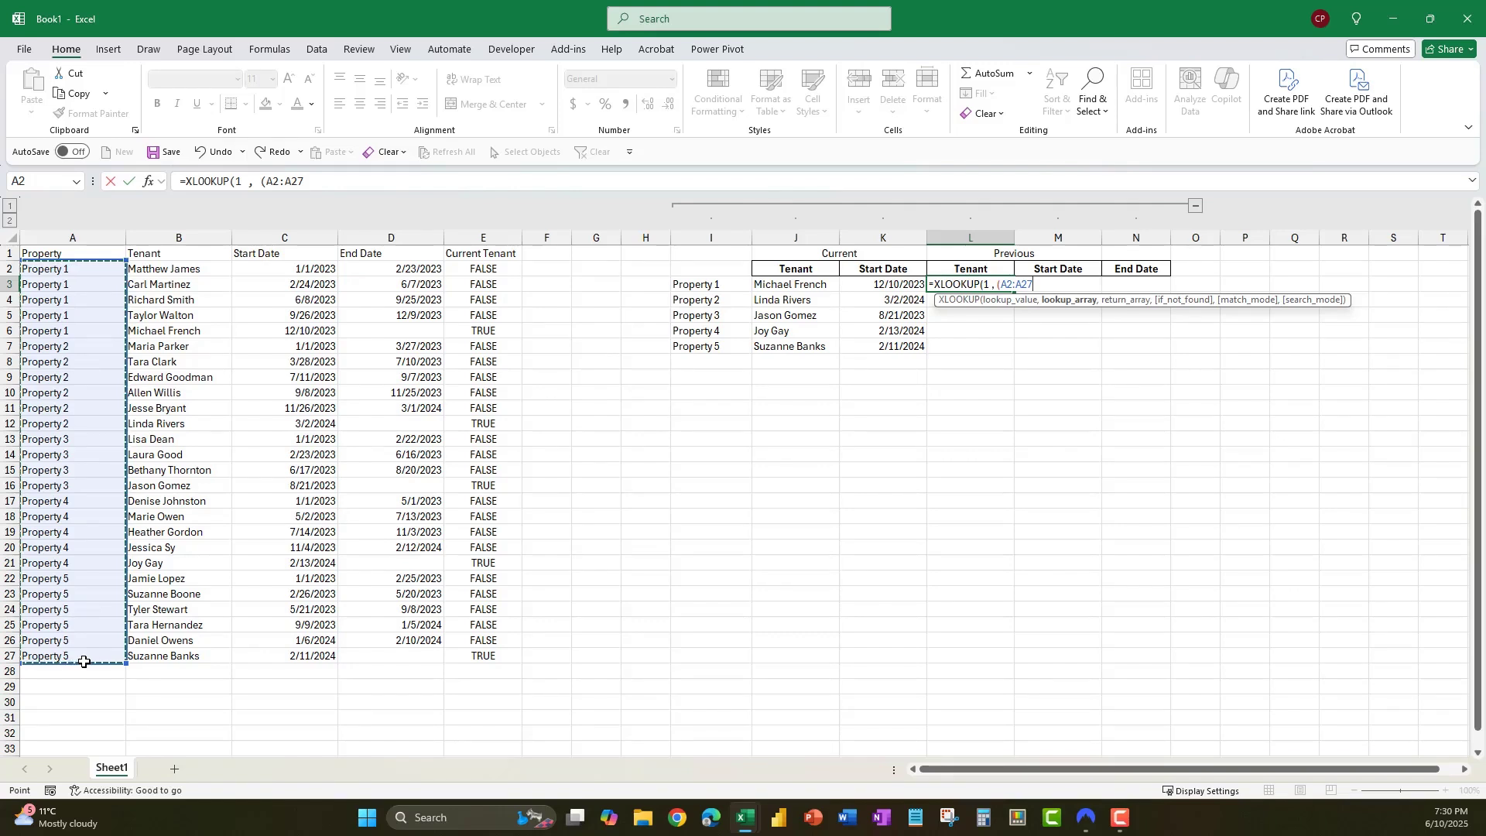
key(F4)
text(=)
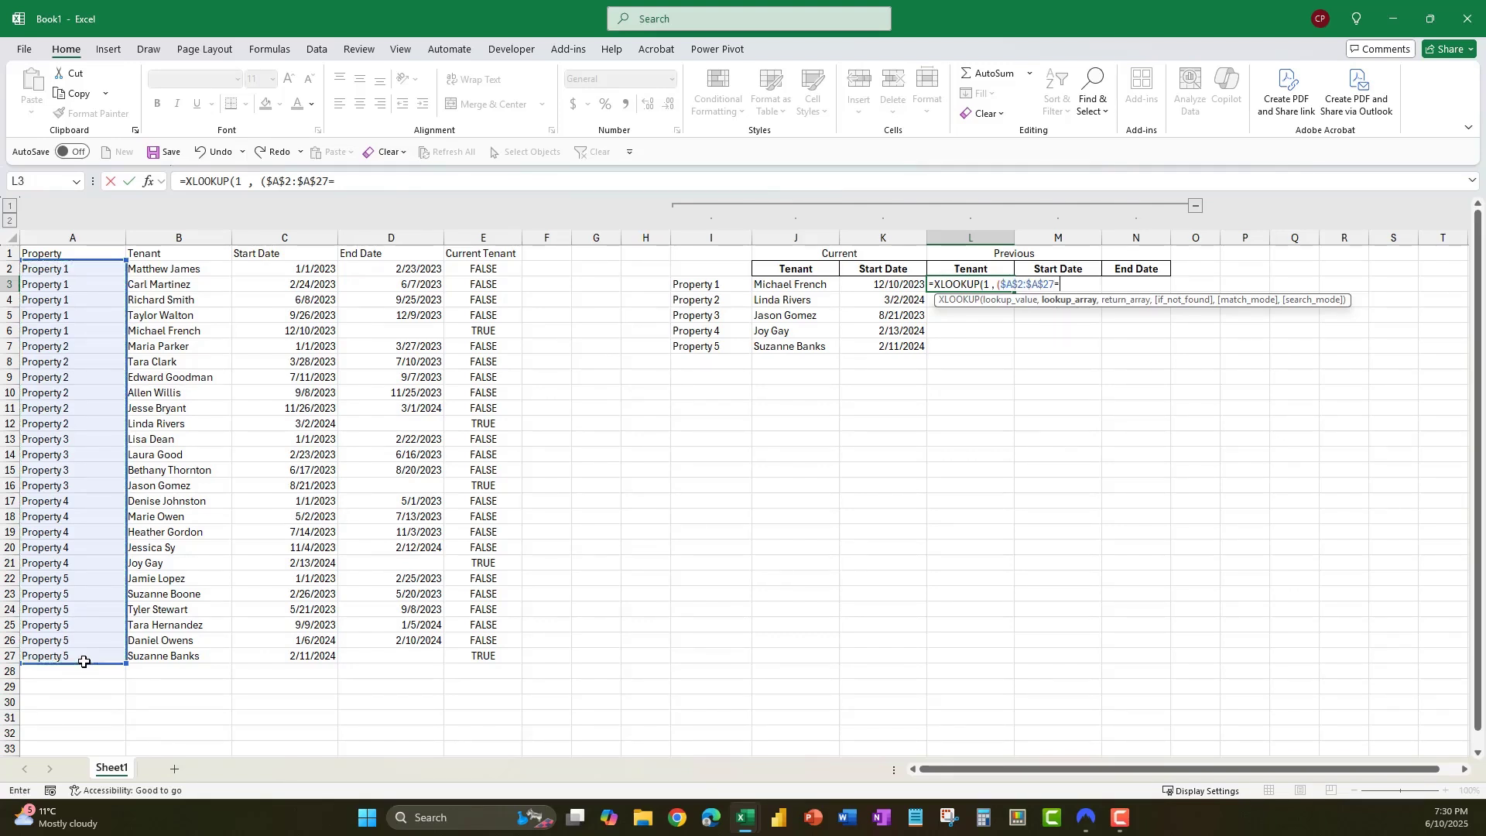
click(699, 284)
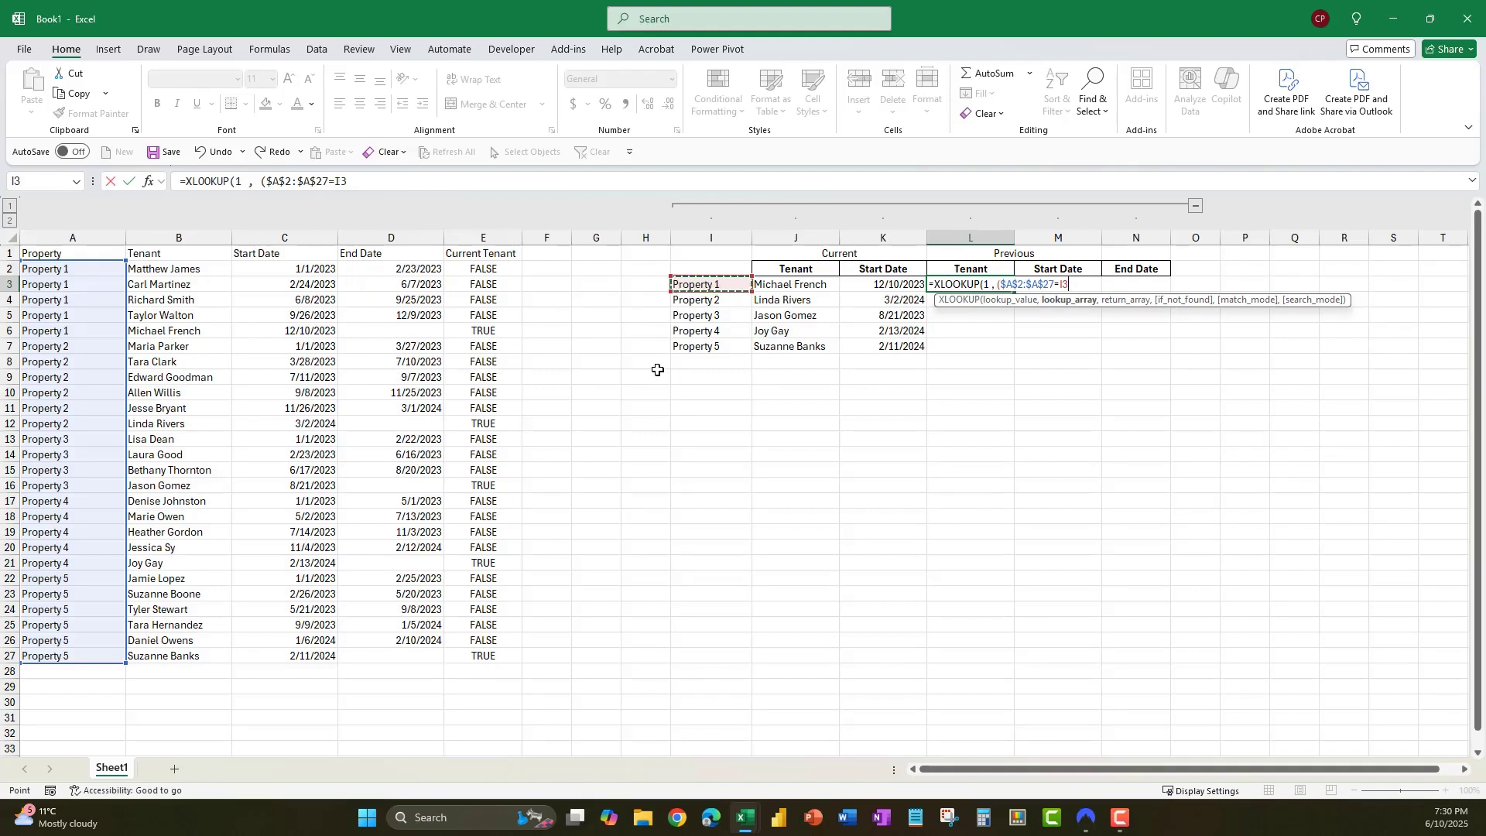
text())
- Multiply the property condition in L3 by a second condition, ($C$2:$C$27<K3), to complete the lookup array
click(385, 182)
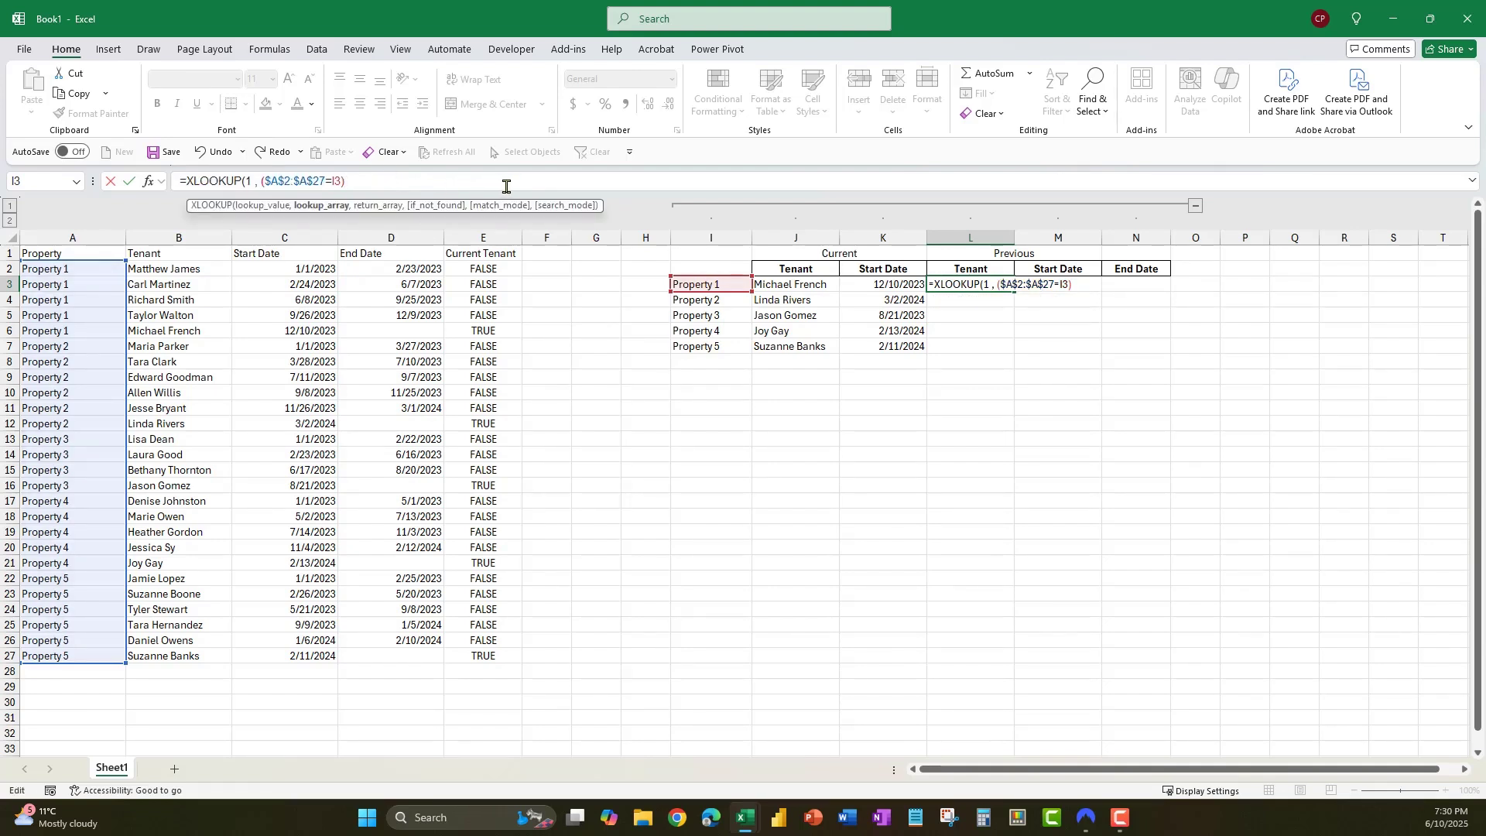
text(*()
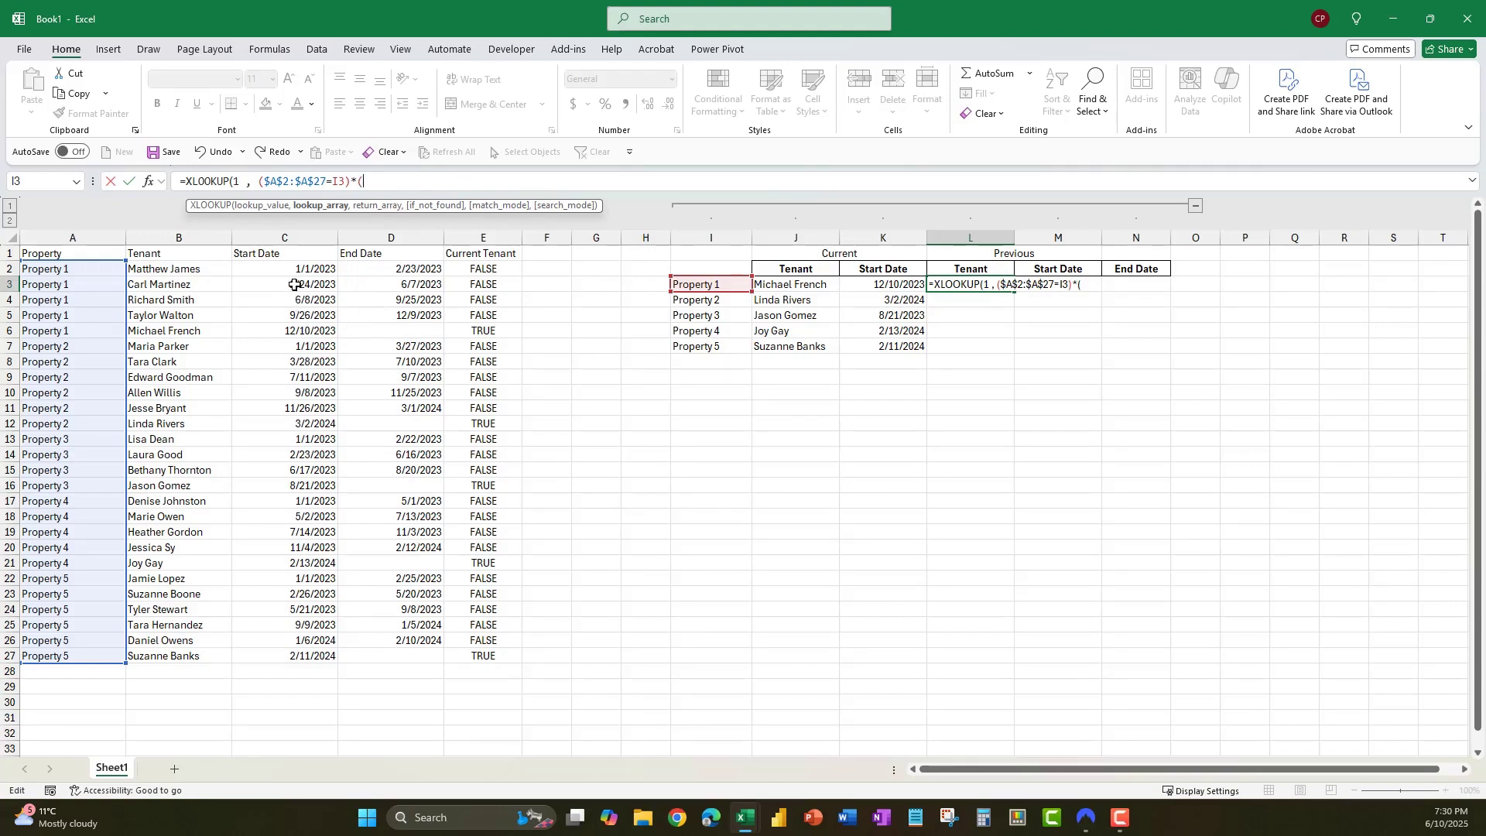
drag(293, 268, 277, 657)
key(F4)
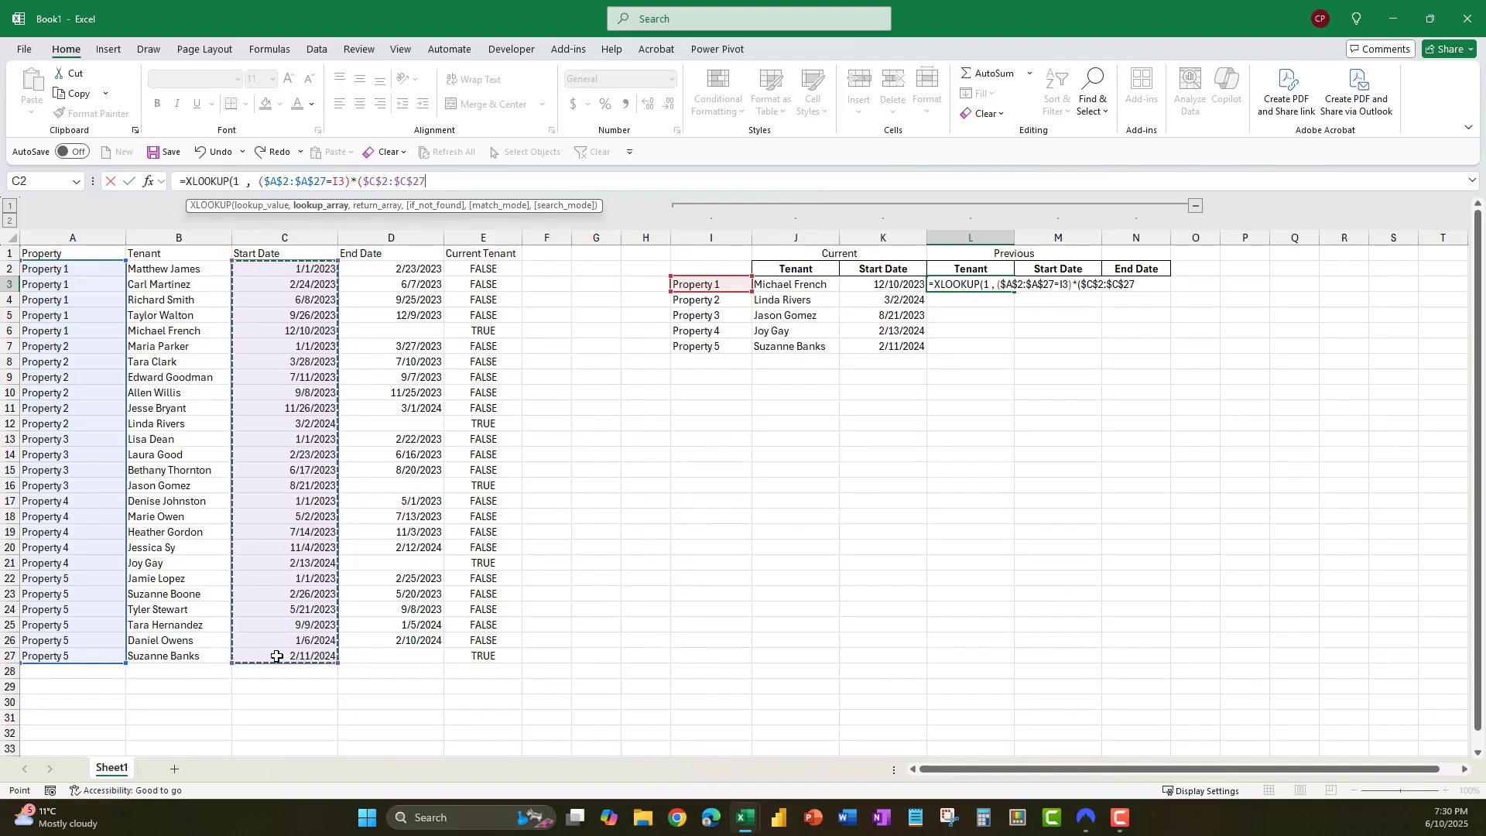
text(<)
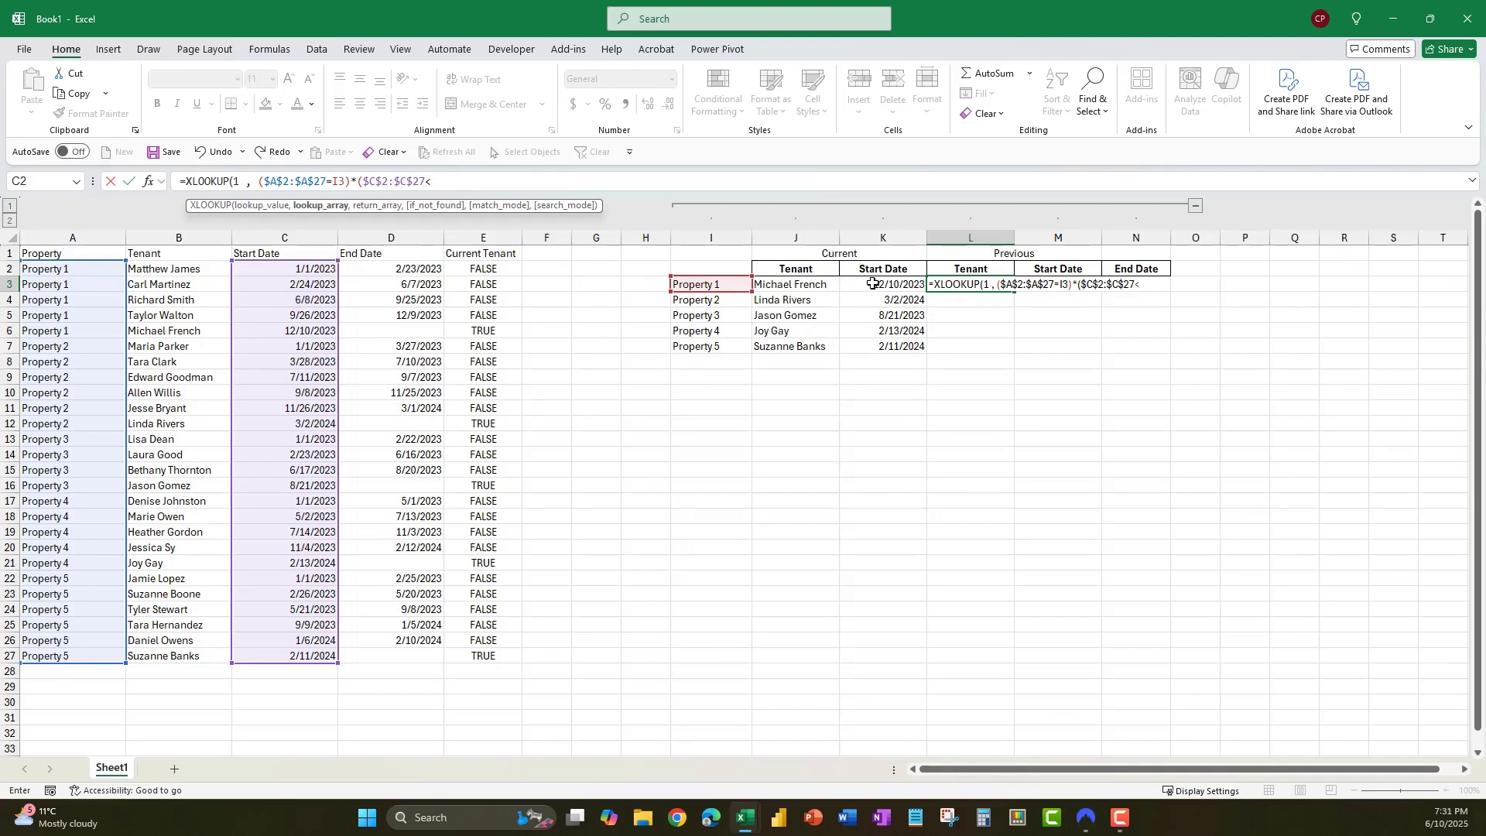
click(874, 283)
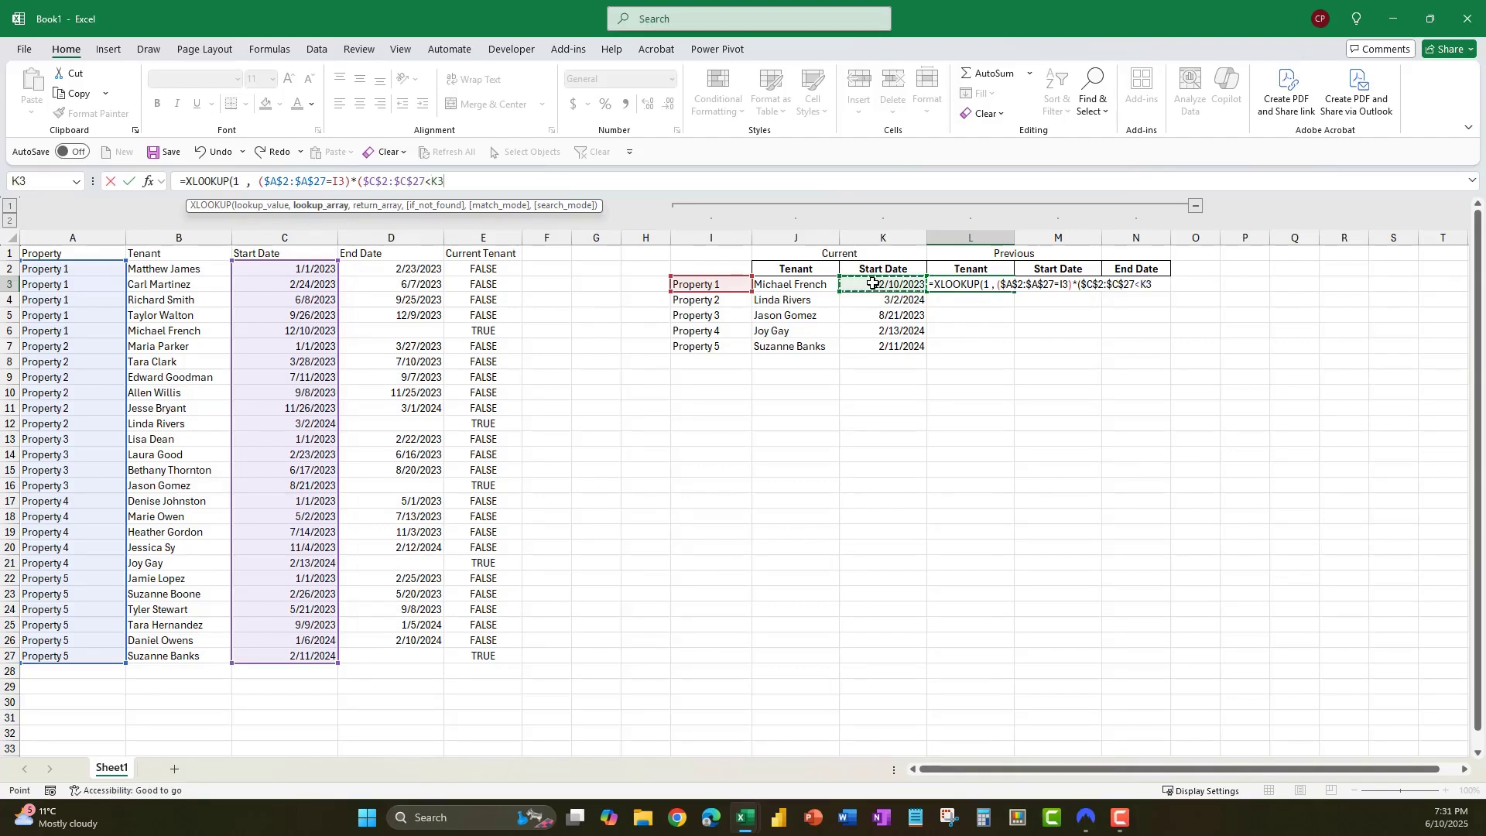
text(),)
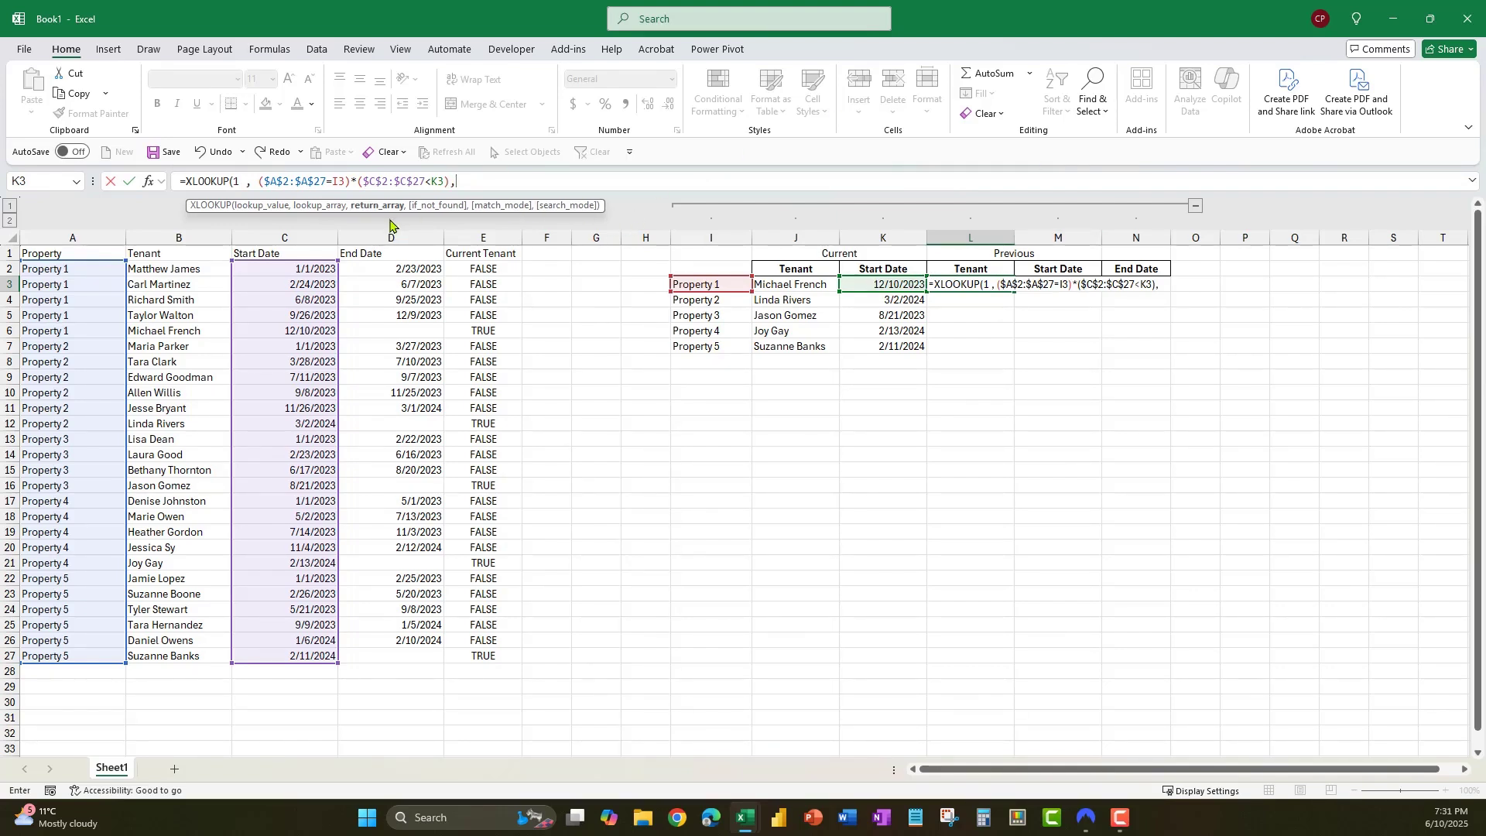
- Set $B$2:$B$27 as the return array of the L3 previous-tenant formula and move on to its optional arguments
click(171, 269)
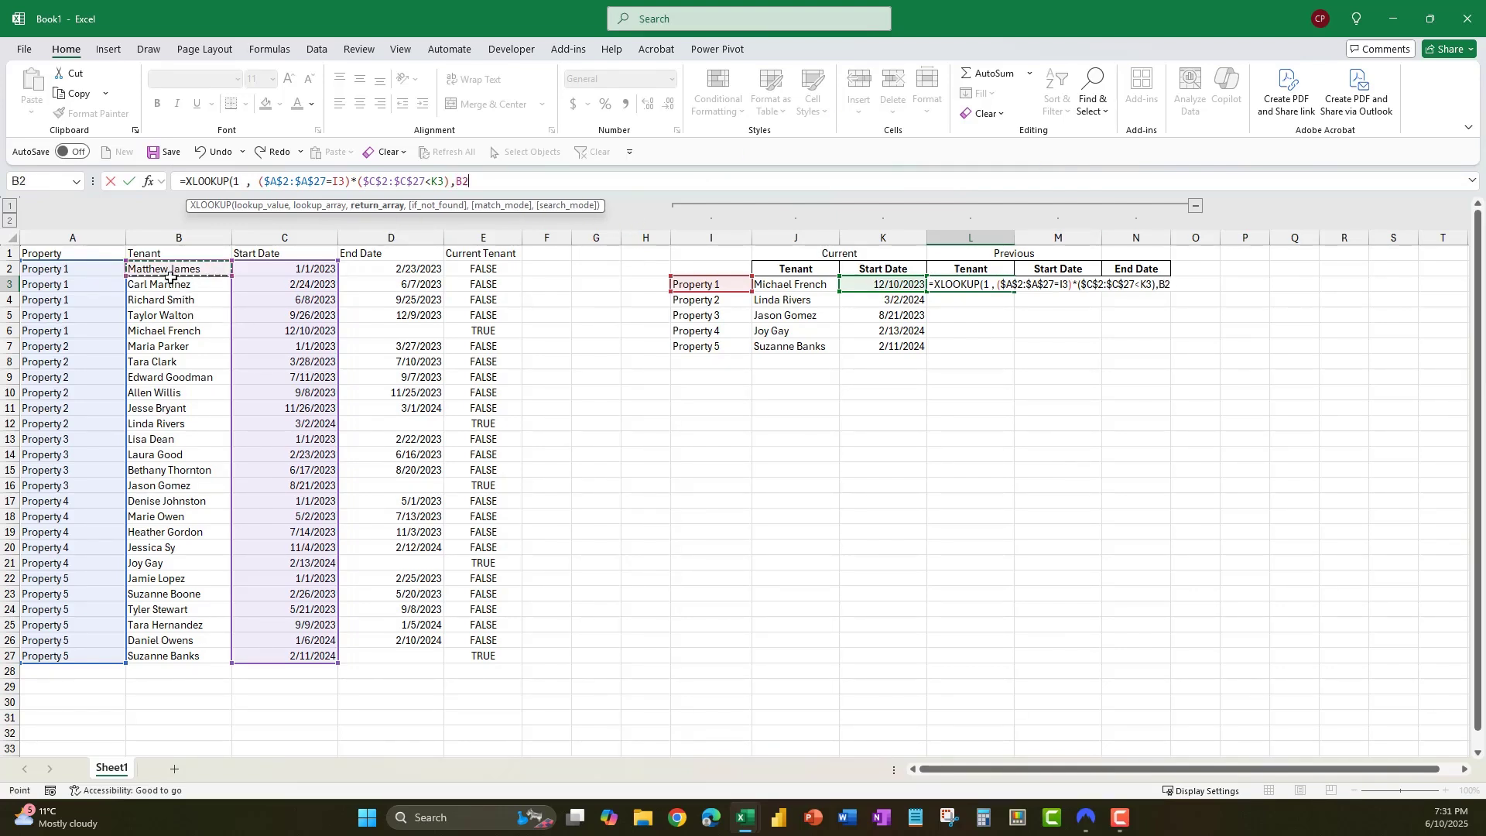
drag(171, 269, 175, 656)
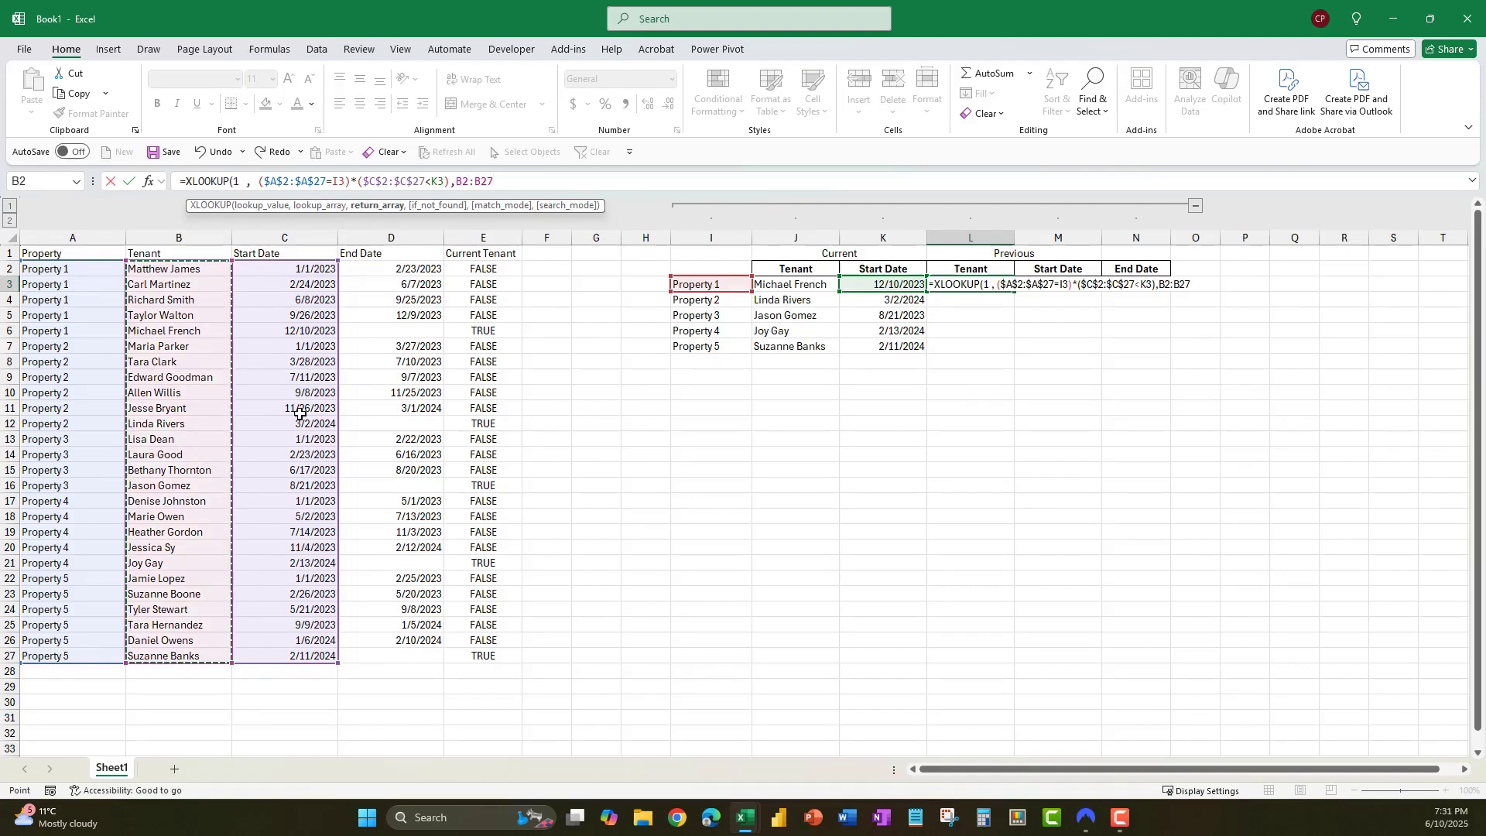
key(F4)
text(,)
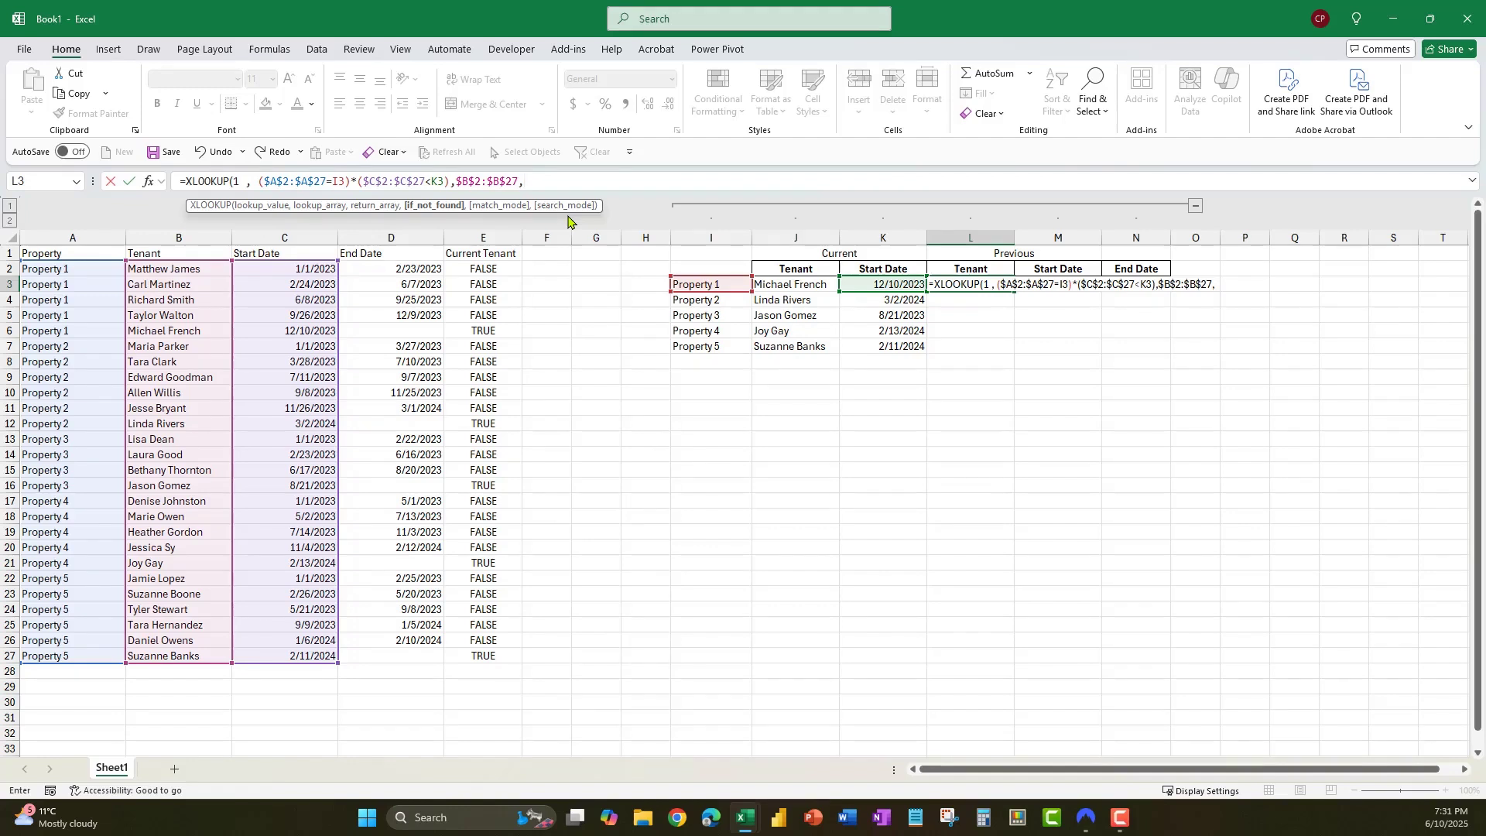
- Complete the L3 XLOOKUP with "Not Found" as the if-not-found value, match mode 0 and search mode -1 (last-to-first)
text(Found",)
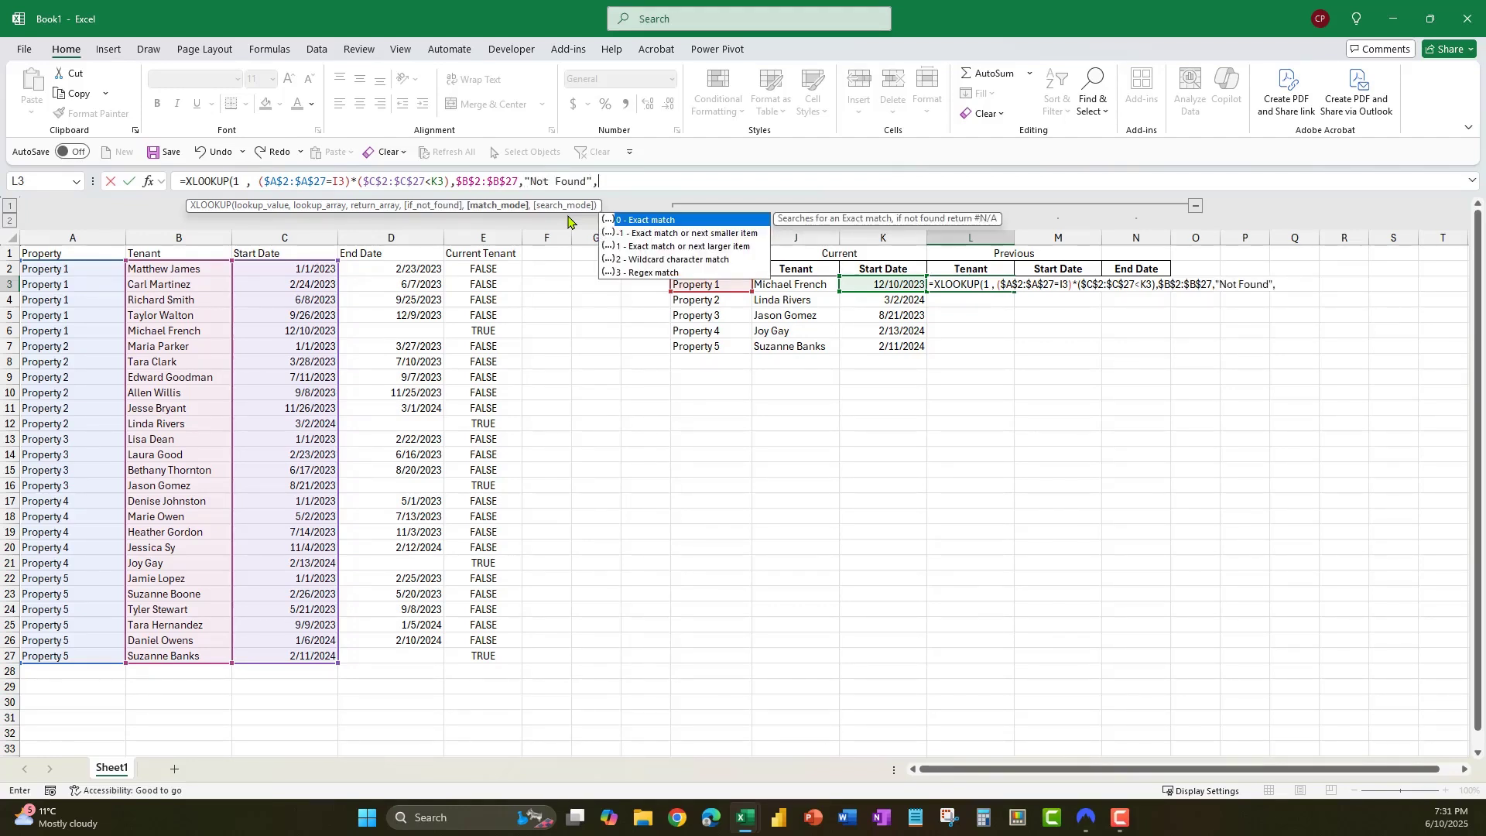
double_click(679, 221)
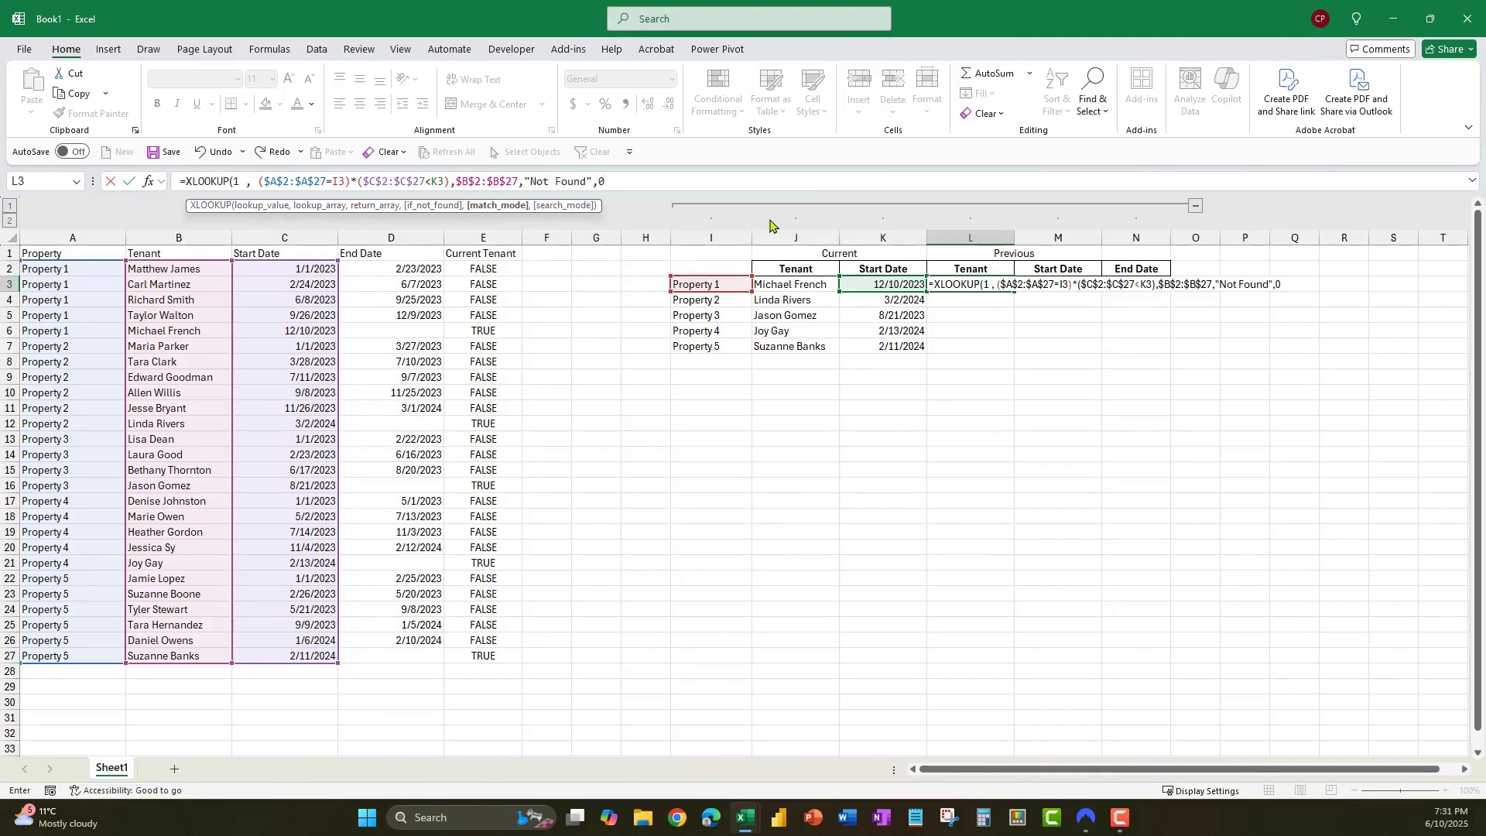
text(,)
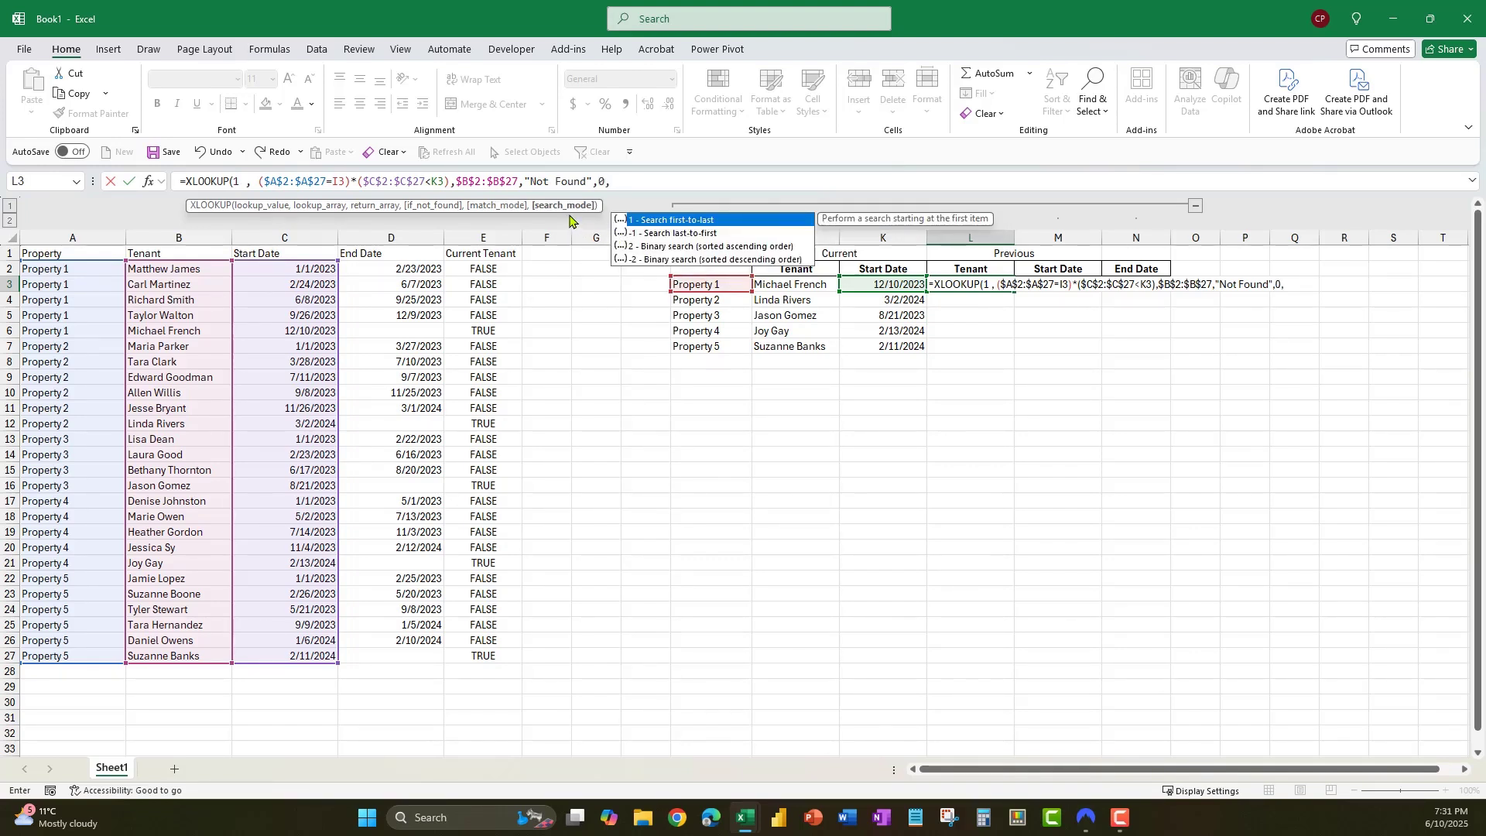
key(Down)
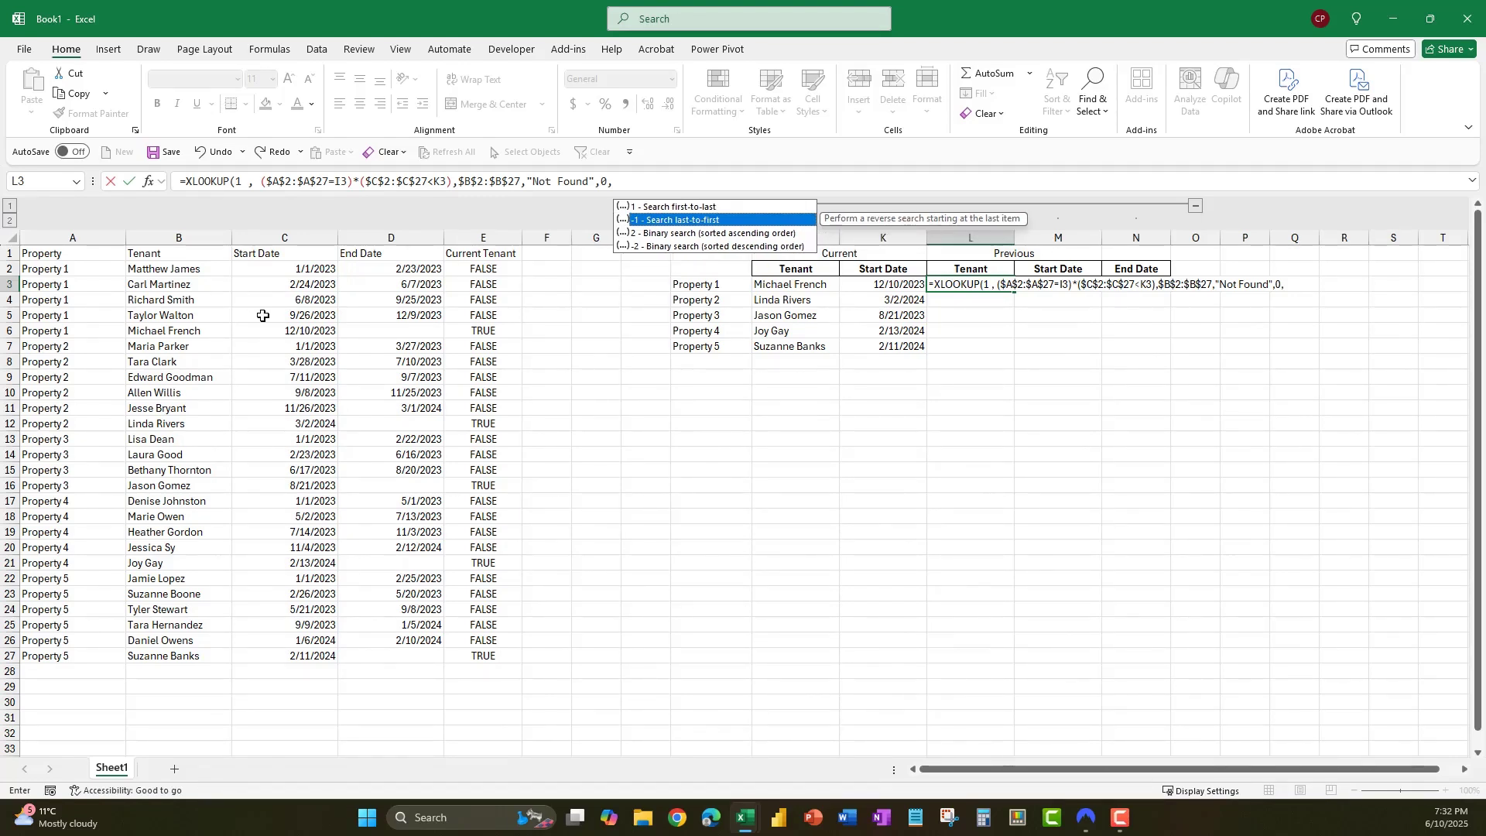
text(-1)
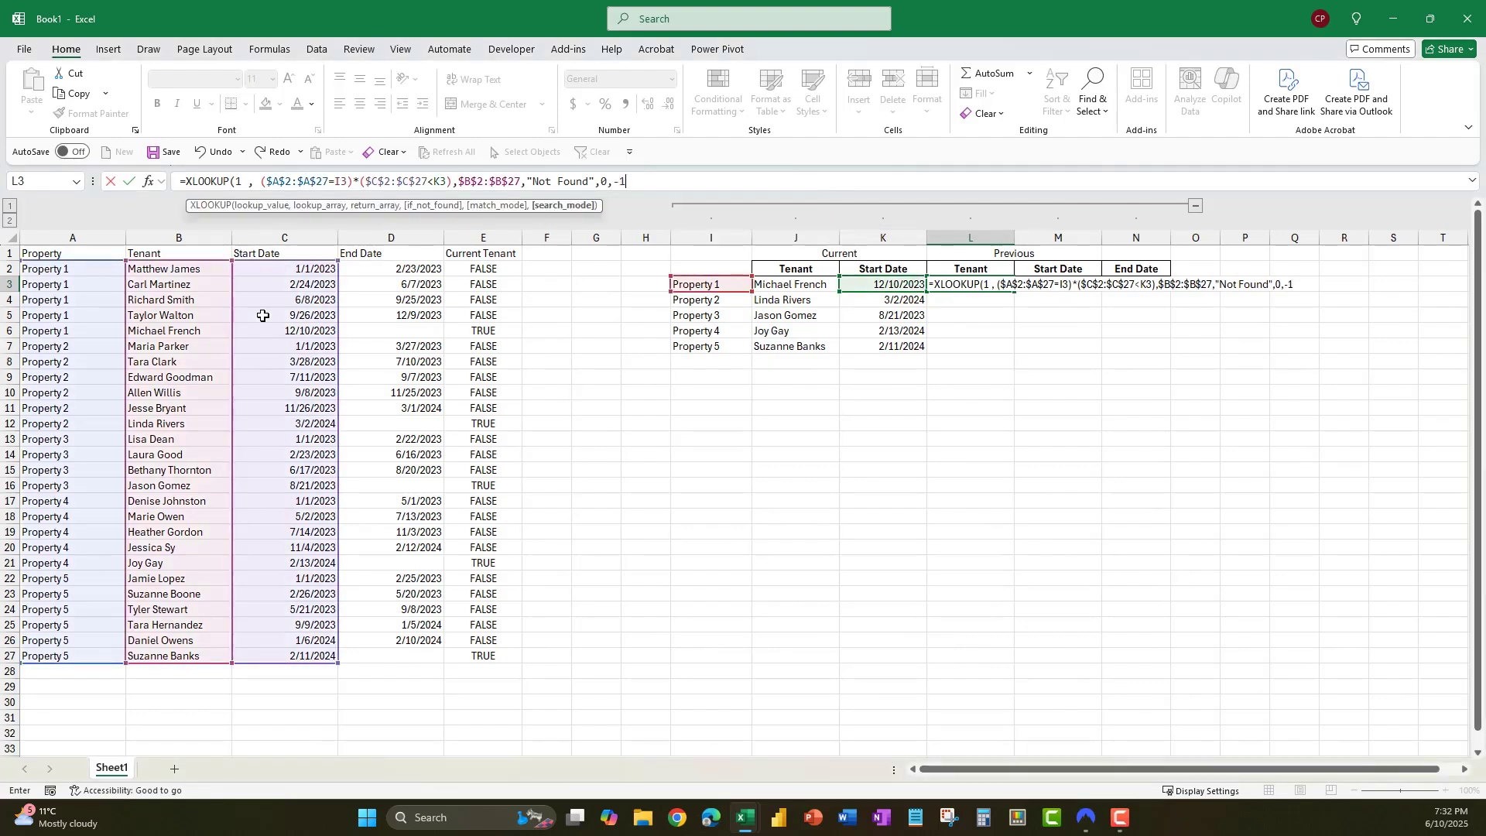
text())
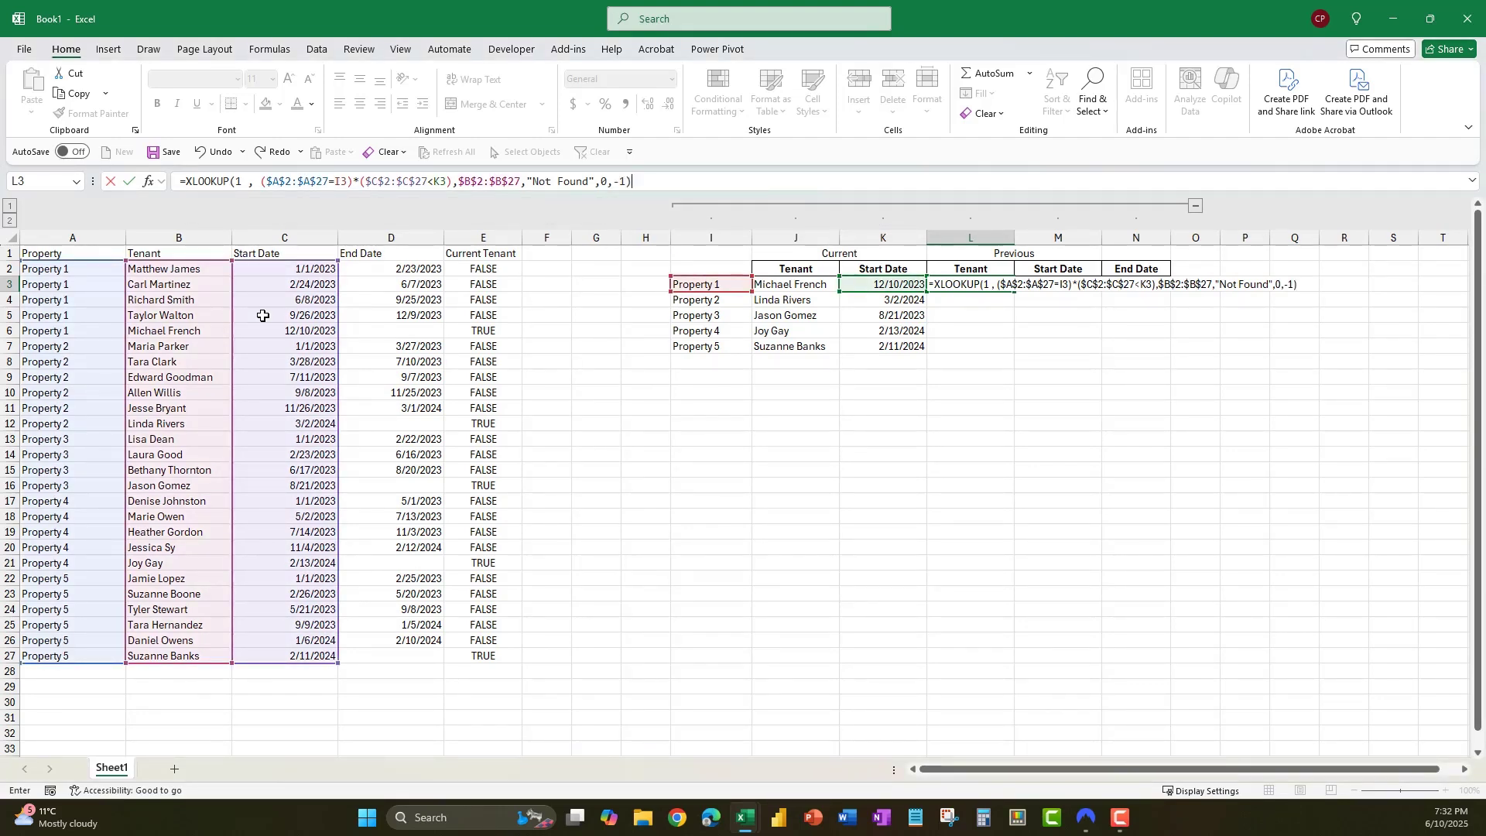
key(ctrl+Return)
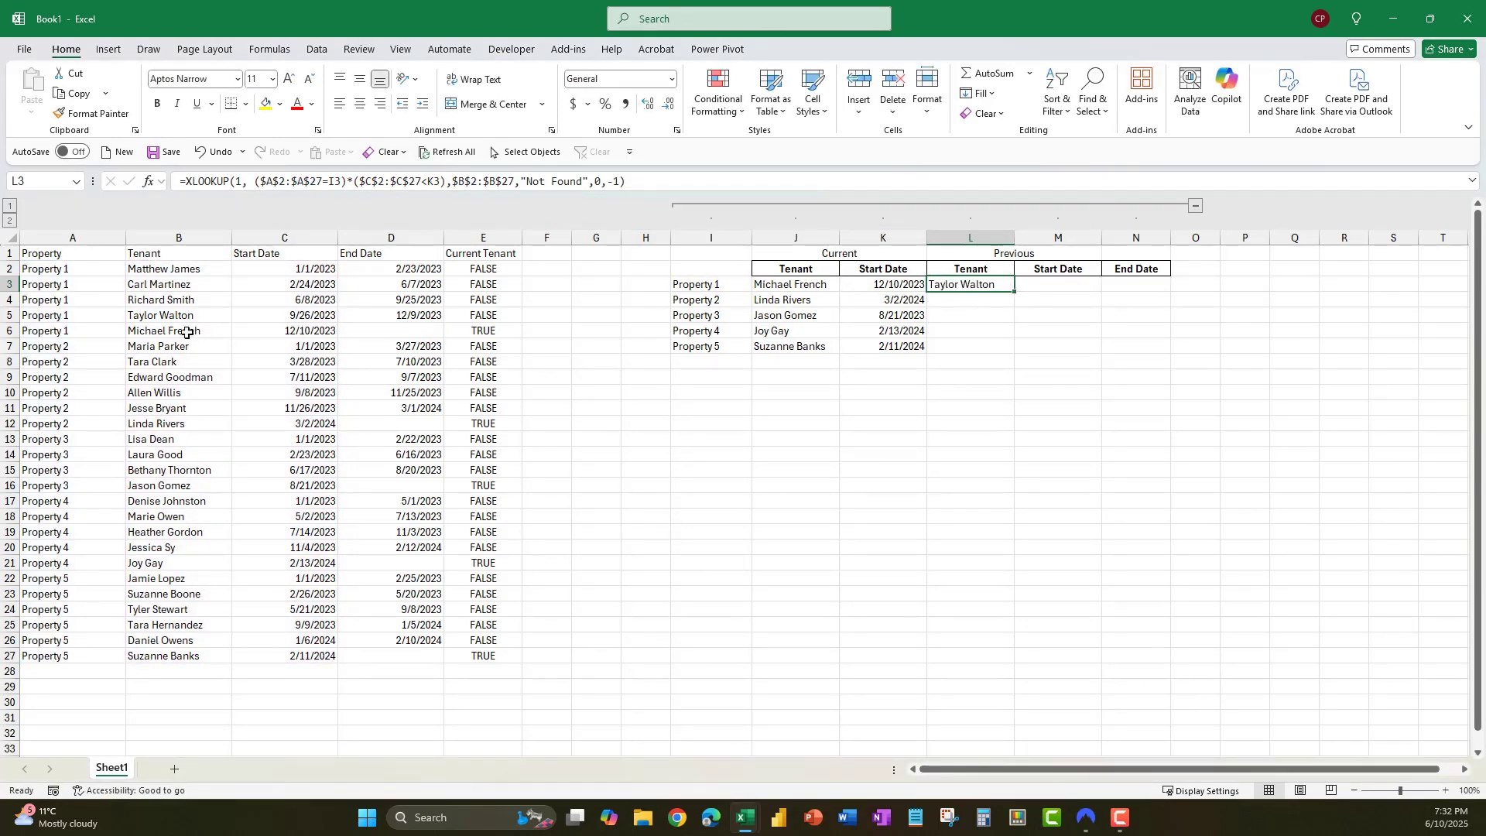
- Check L3's previous tenant against the Property 1 source rows and fill the formula down through L7
click(161, 317)
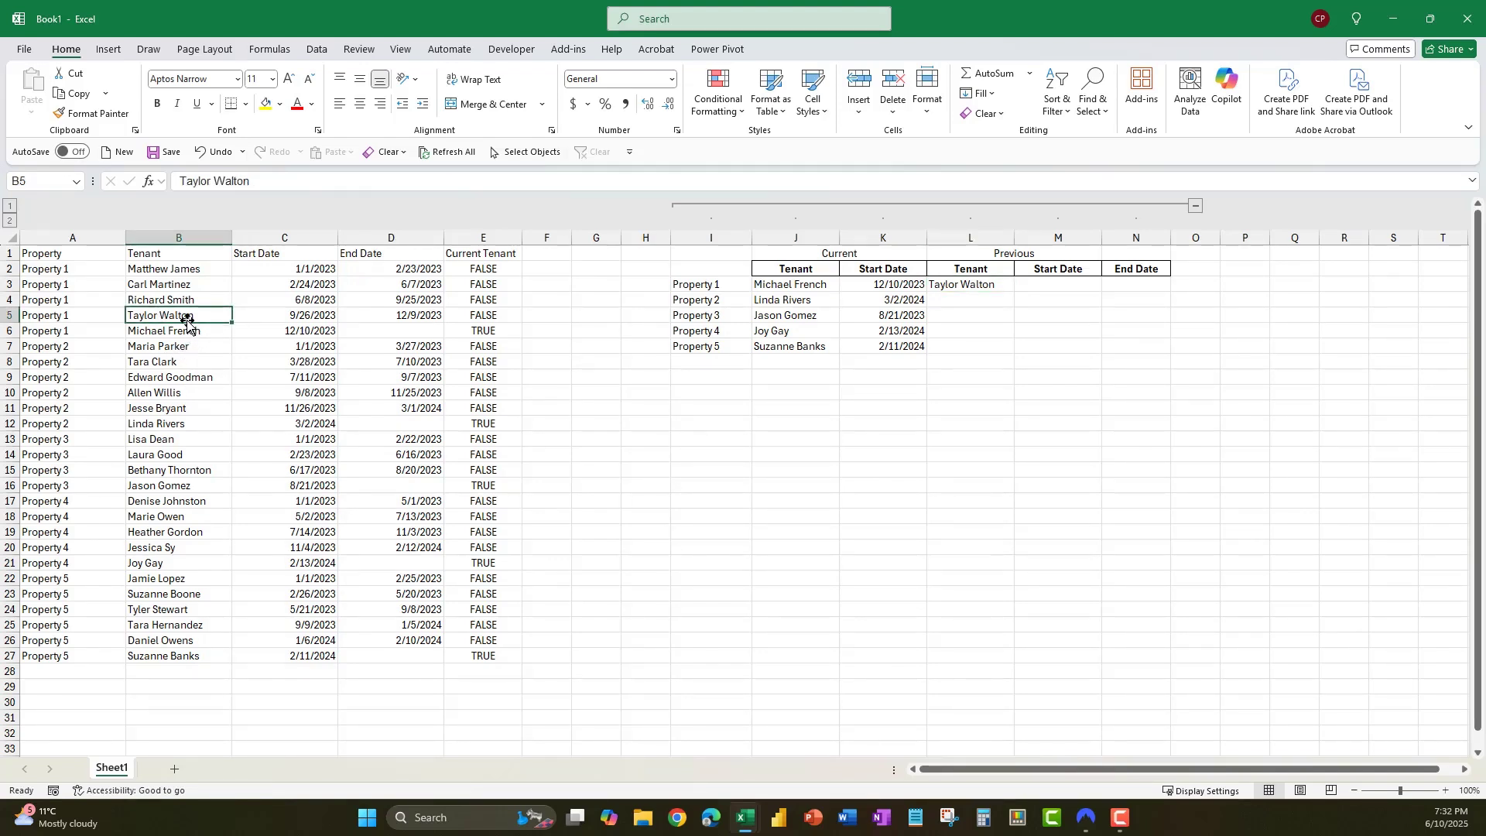
click(978, 284)
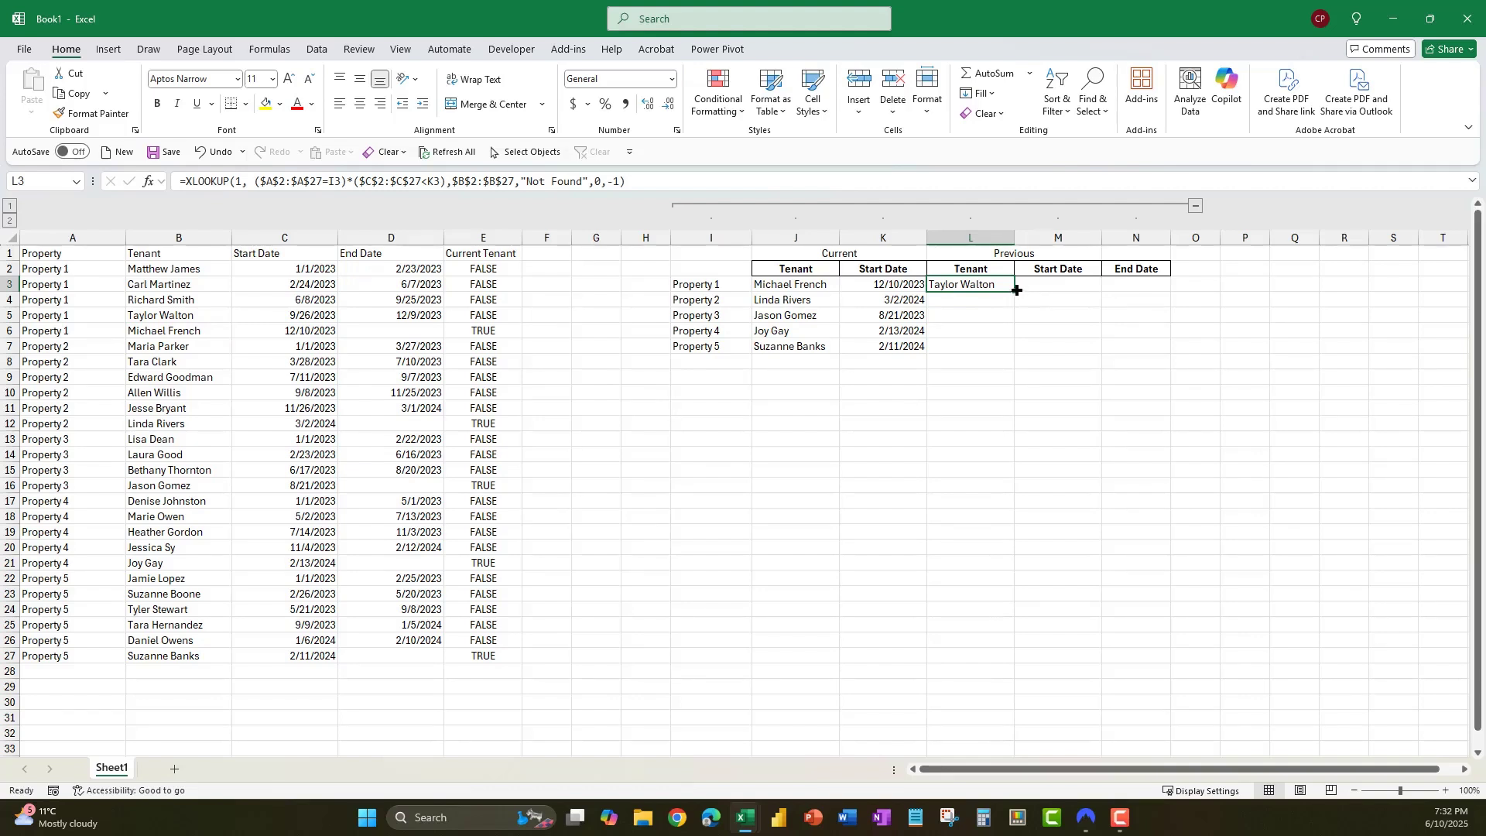
drag(1016, 290, 1008, 353)
click(1061, 330)
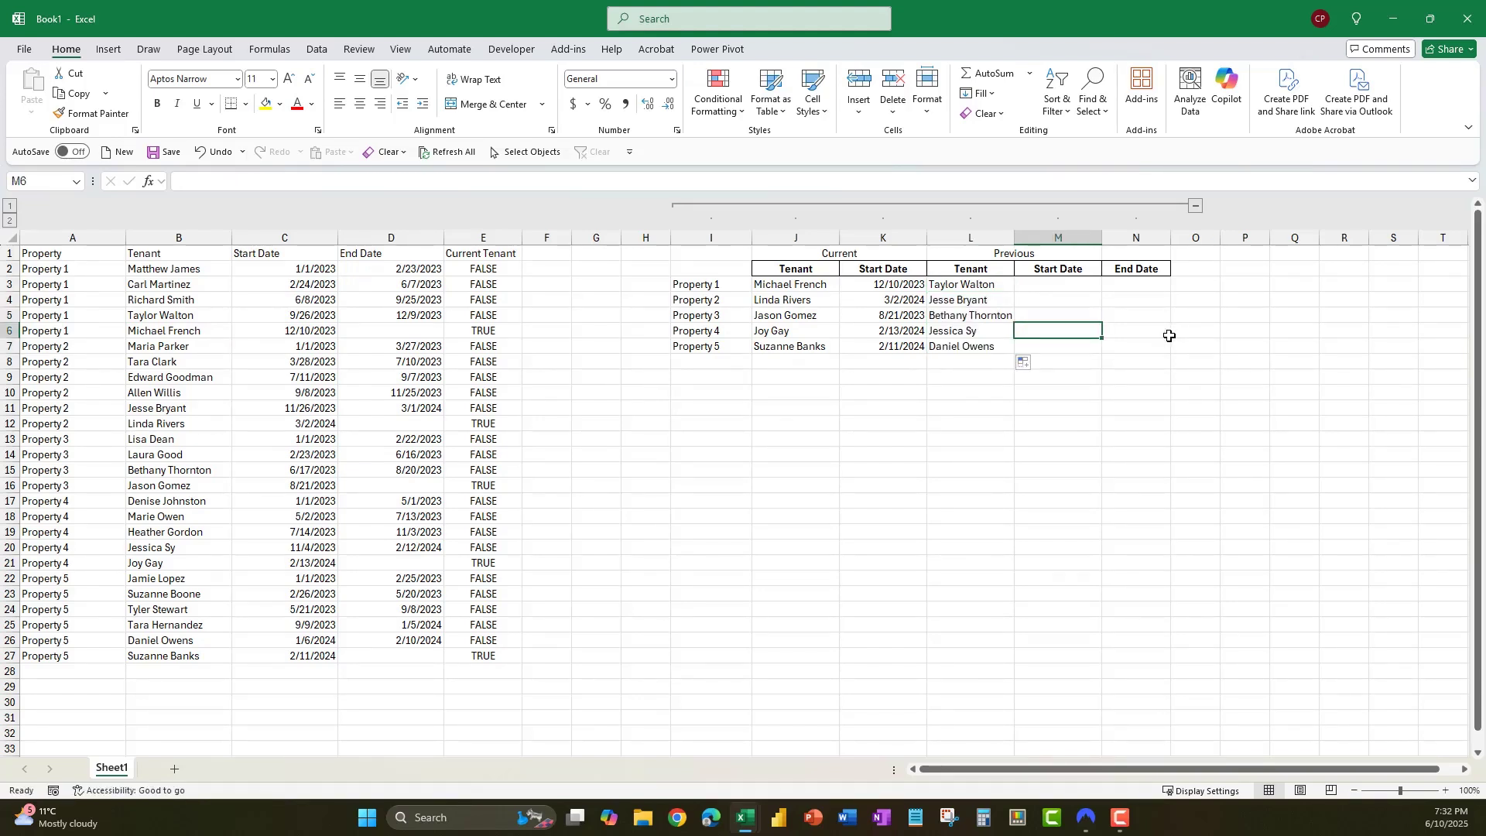
click(987, 300)
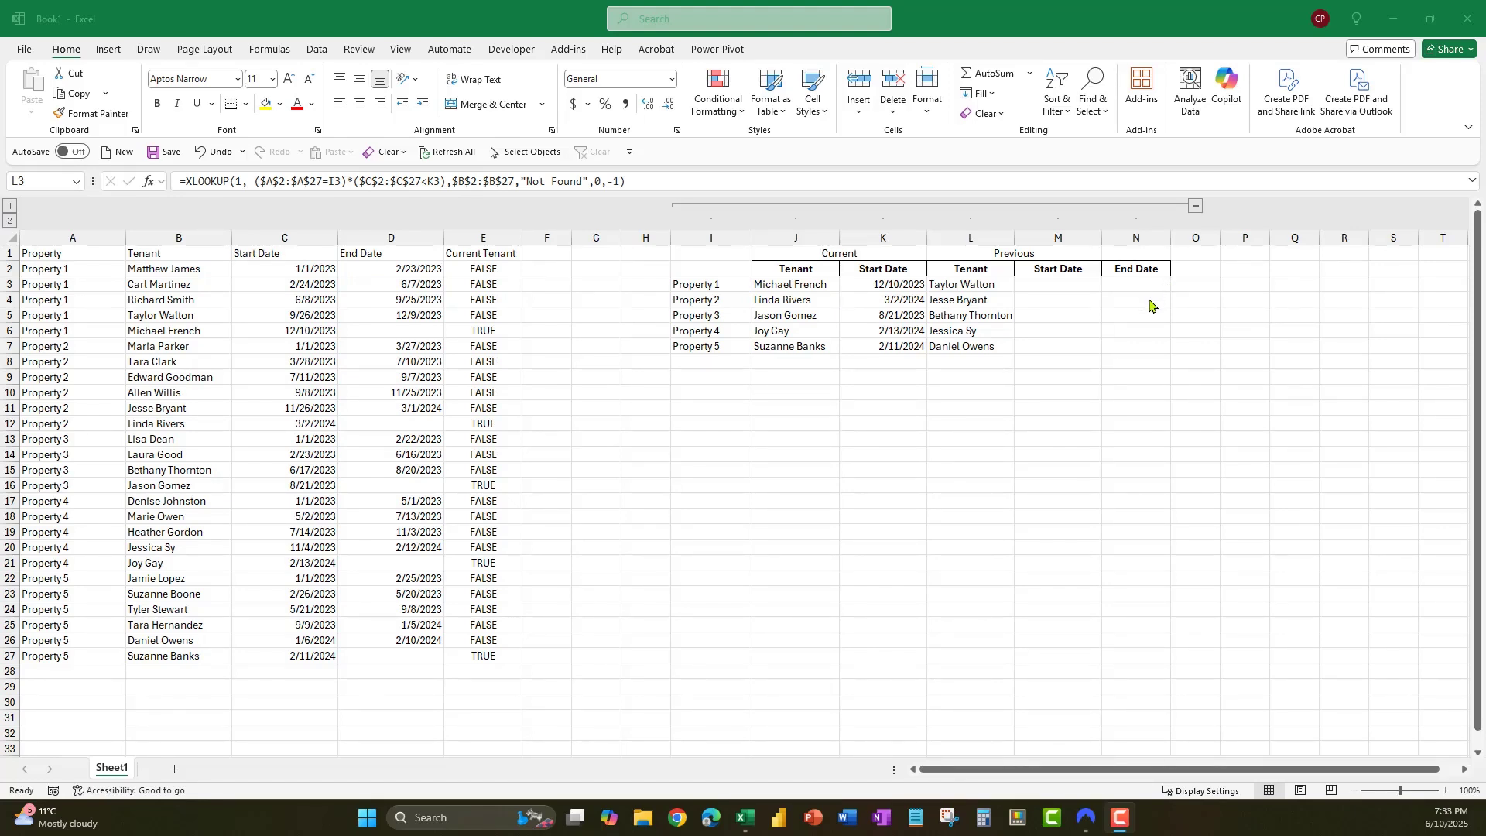
- Change the return array in the L3 formula to $B$2:$D$27 so it returns the tenant, start date and end date together
drag(967, 284, 958, 367)
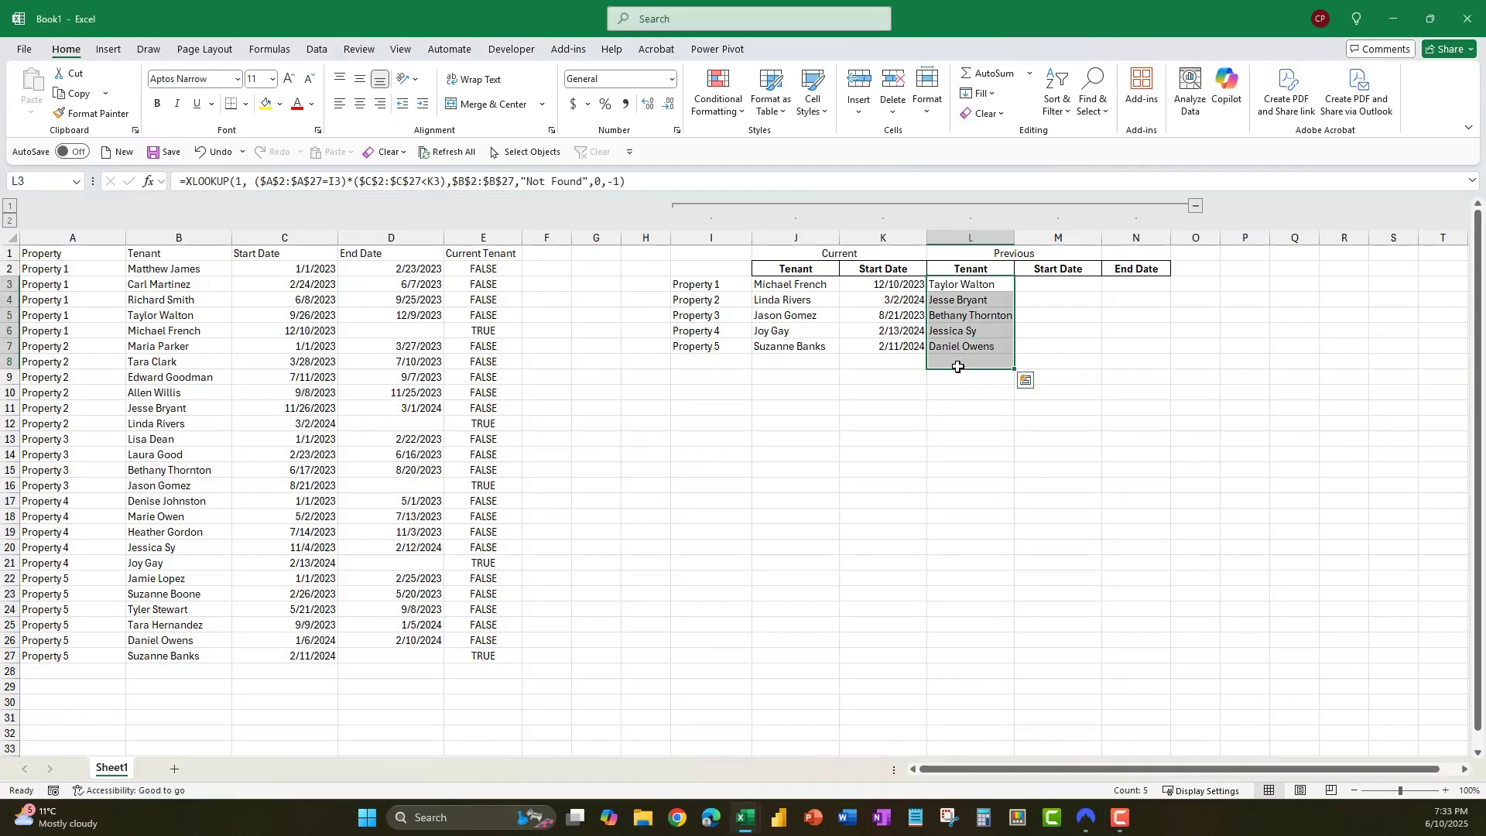
double_click(957, 287)
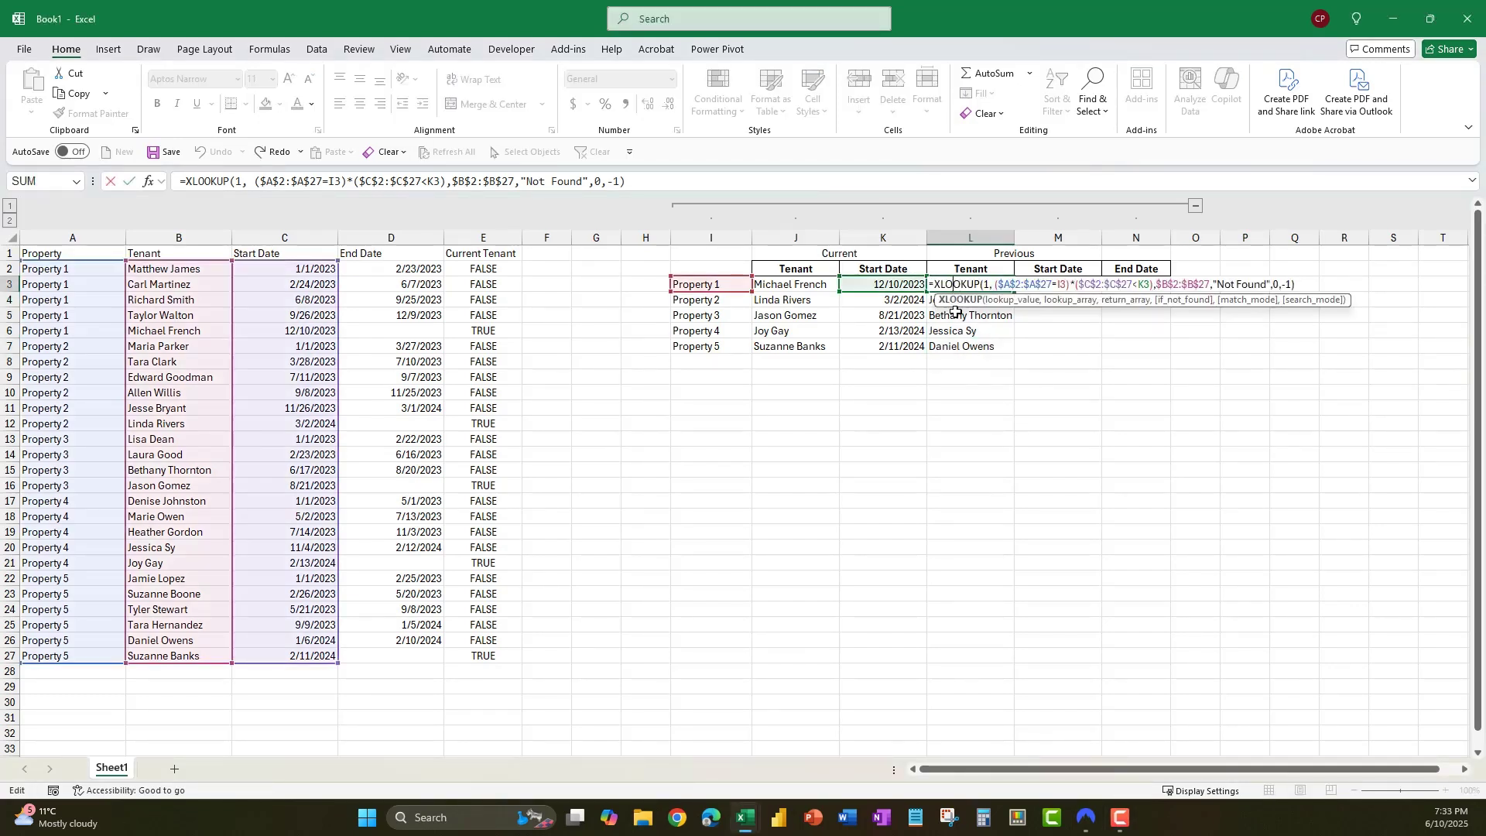
click(1120, 306)
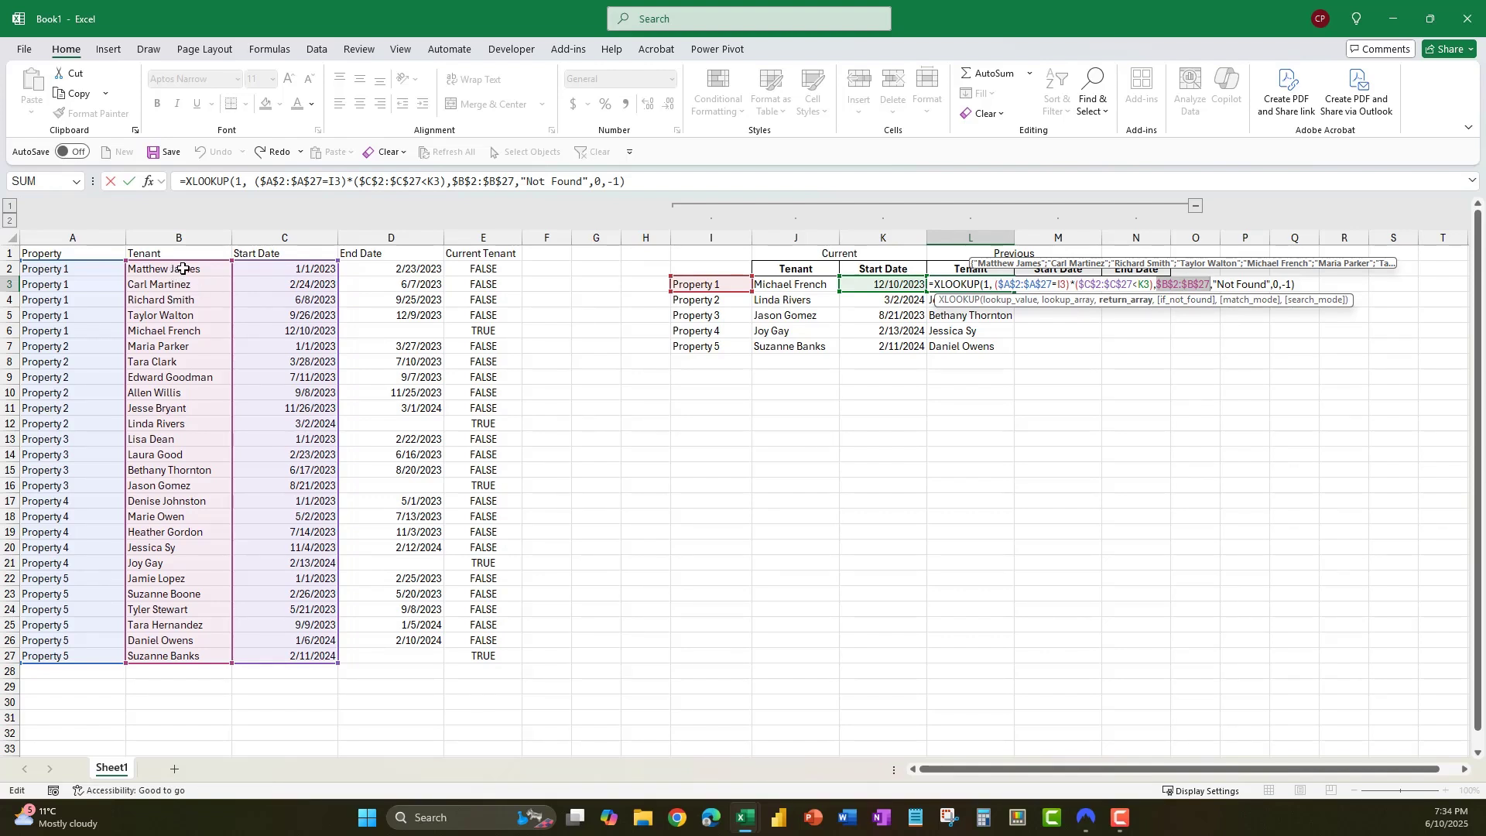
drag(182, 269, 364, 655)
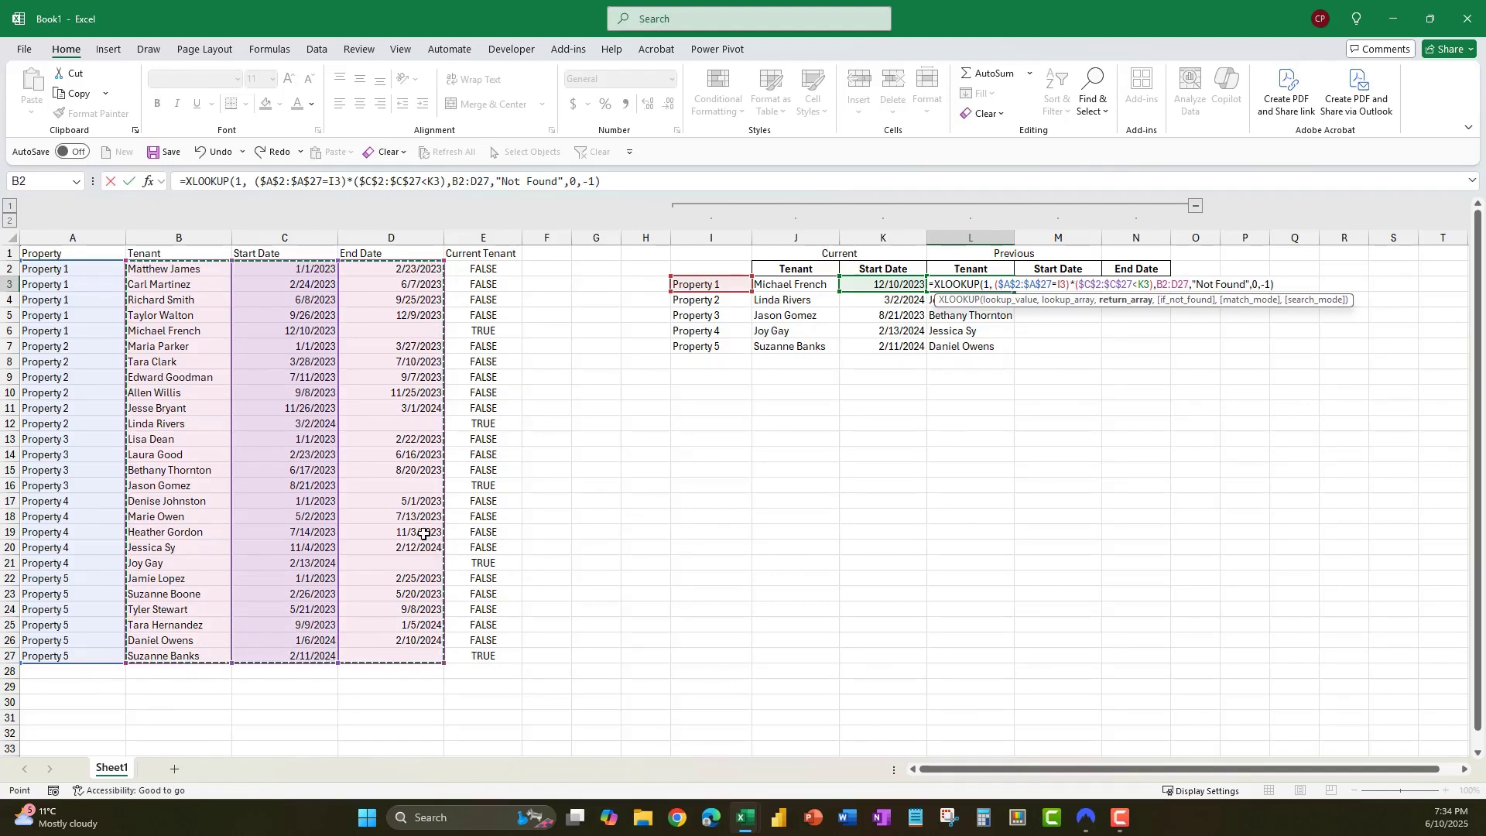
key(F4)
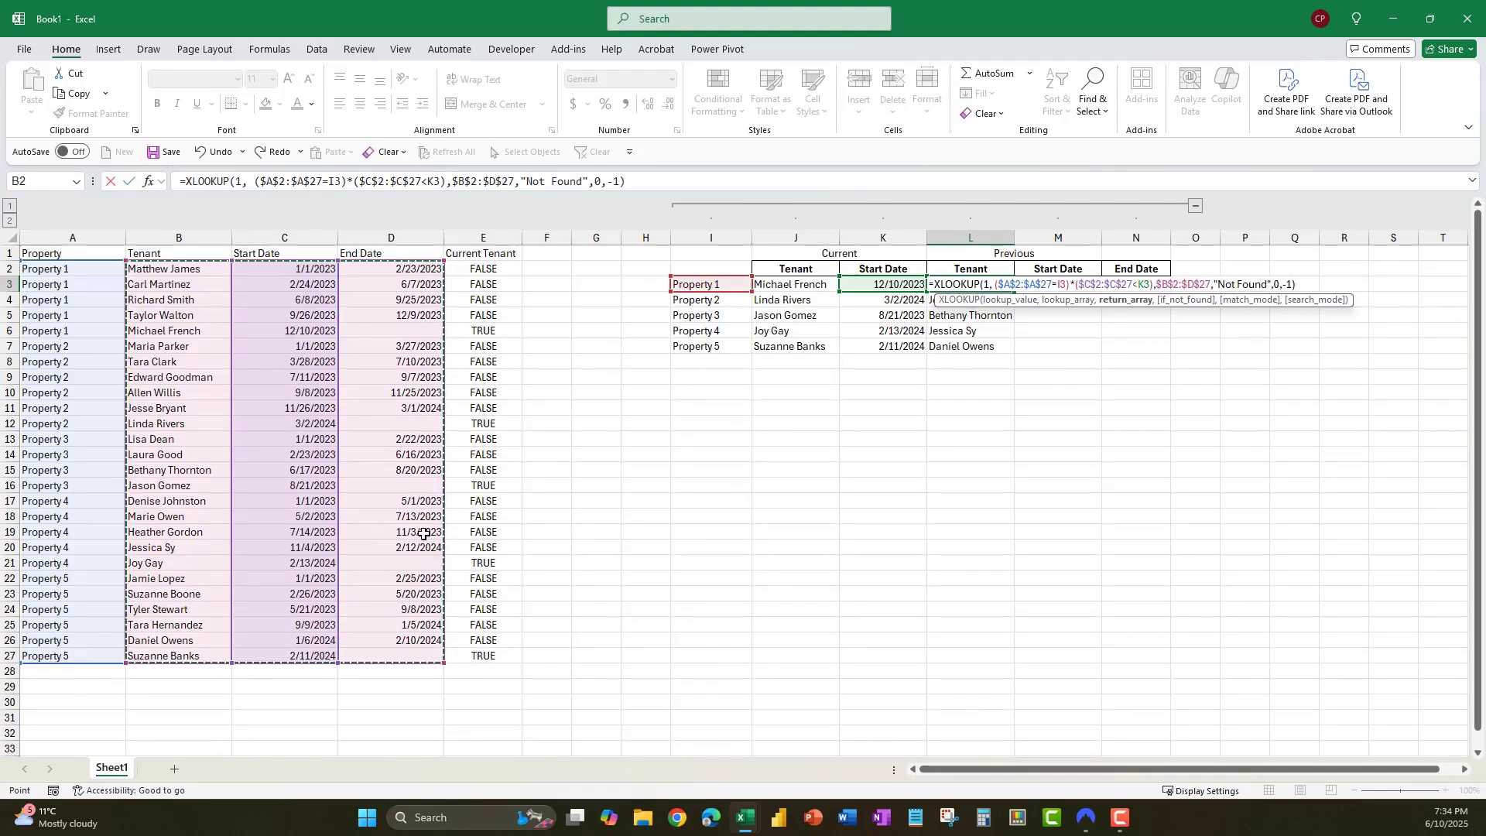
key(Return)
click(1144, 438)
drag(1057, 284, 1137, 285)
click(1201, 442)
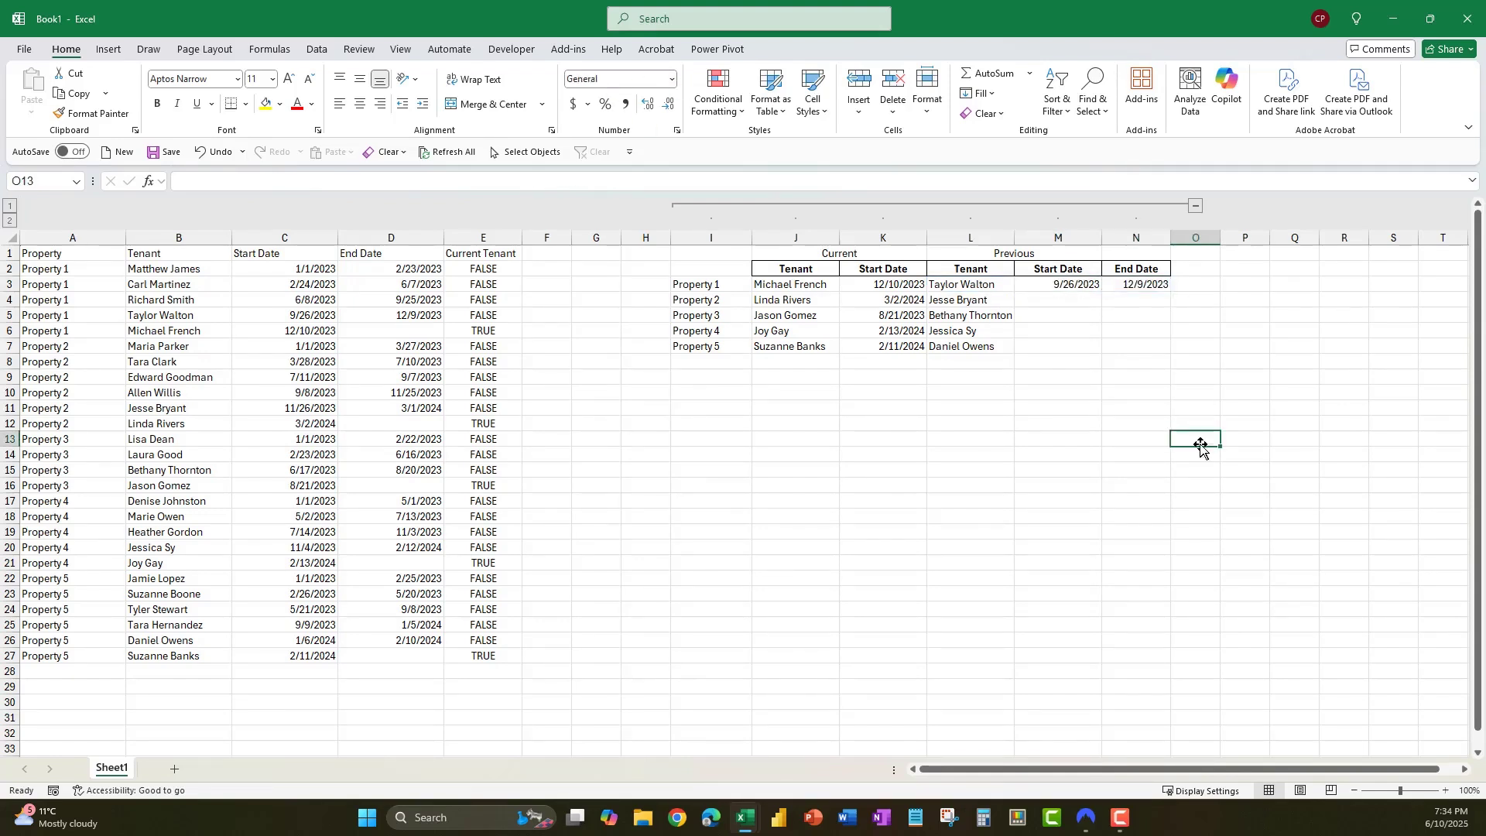
- Clear the single-column formulas in L4:L8 and fill the revised L3 formula down through row 7
click(965, 285)
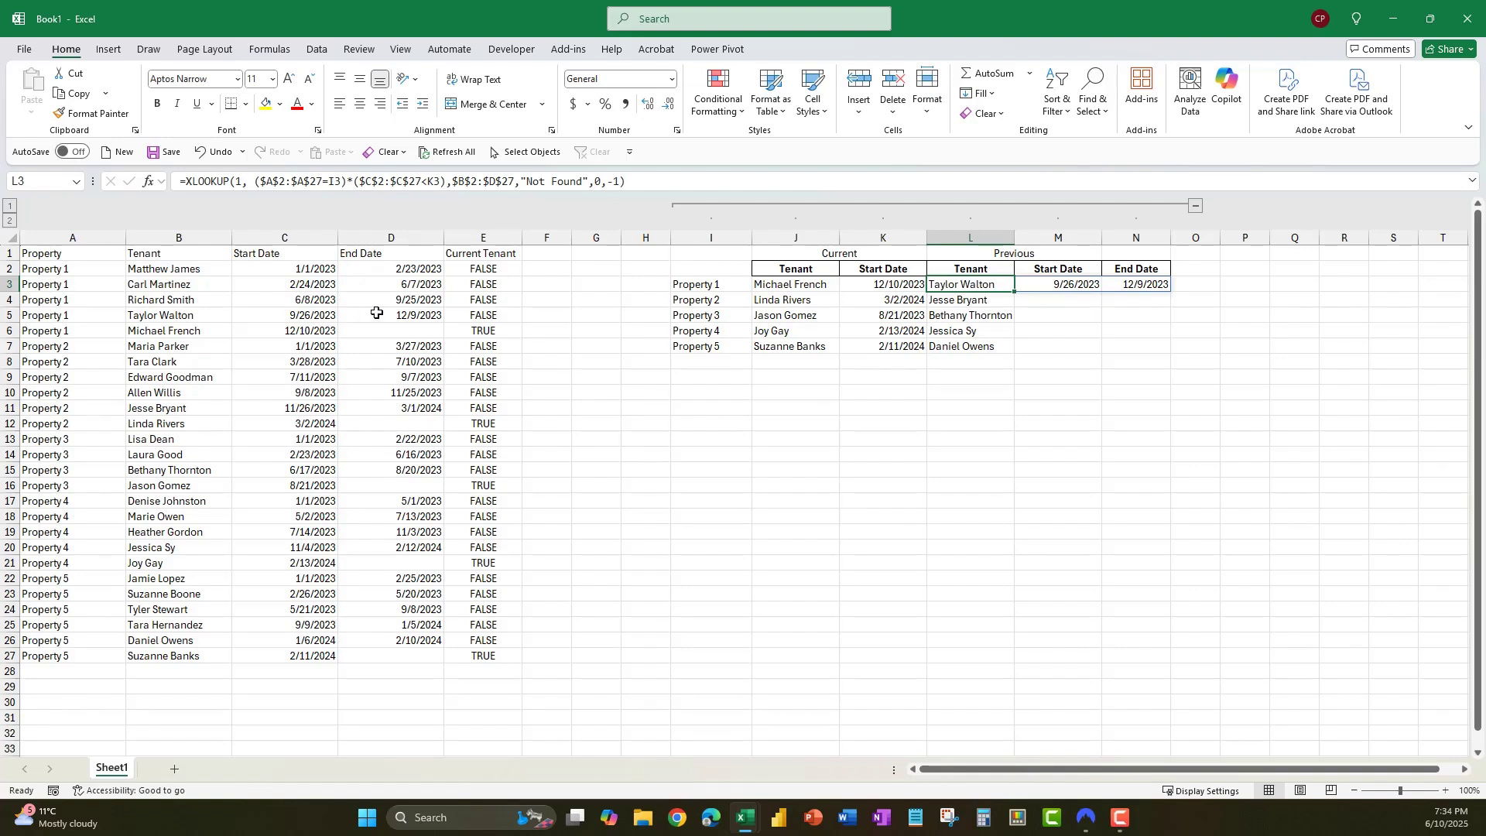
click(1057, 439)
drag(966, 302, 968, 358)
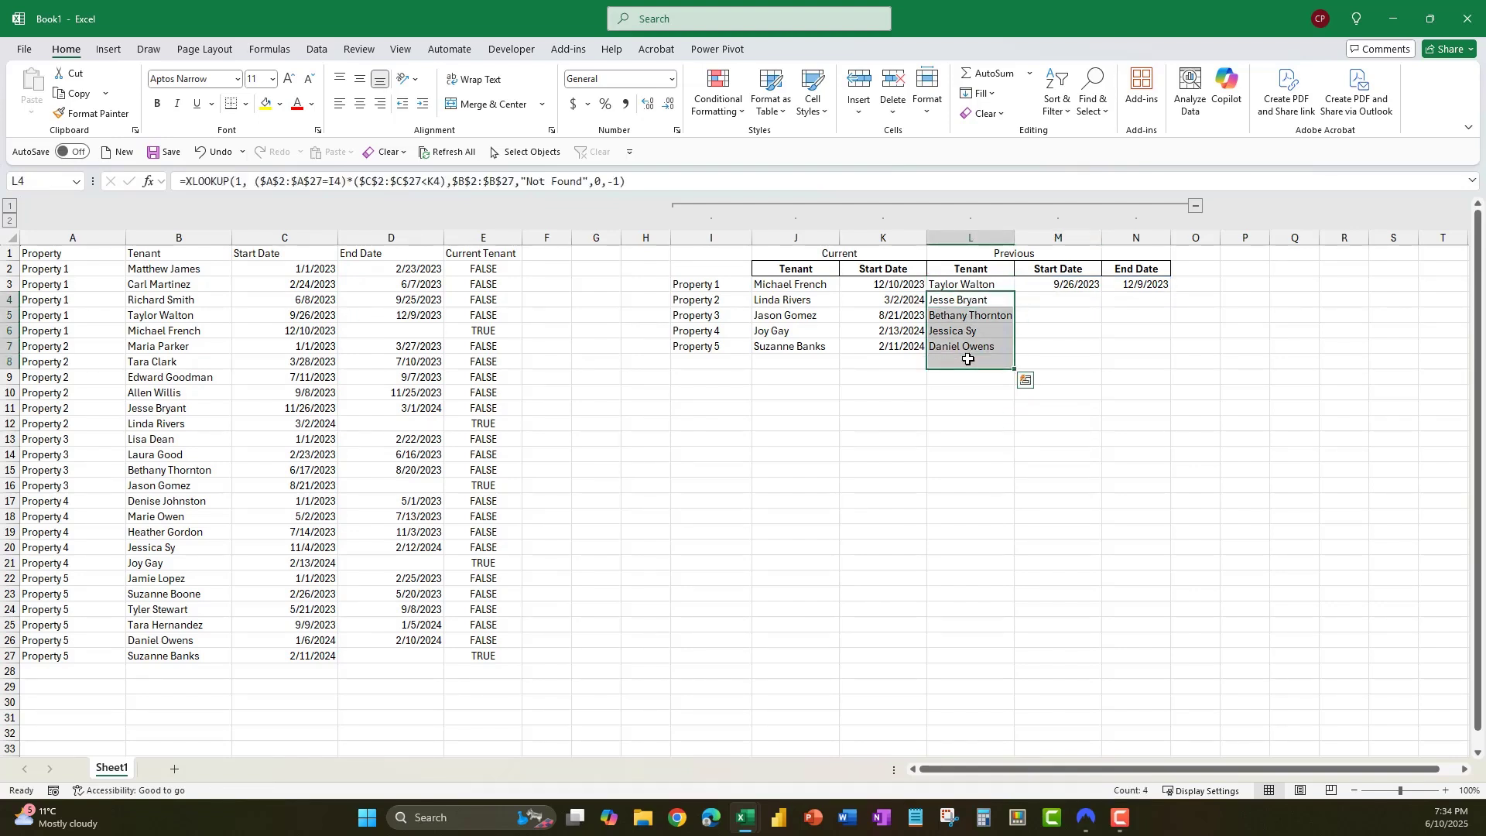
key(Delete)
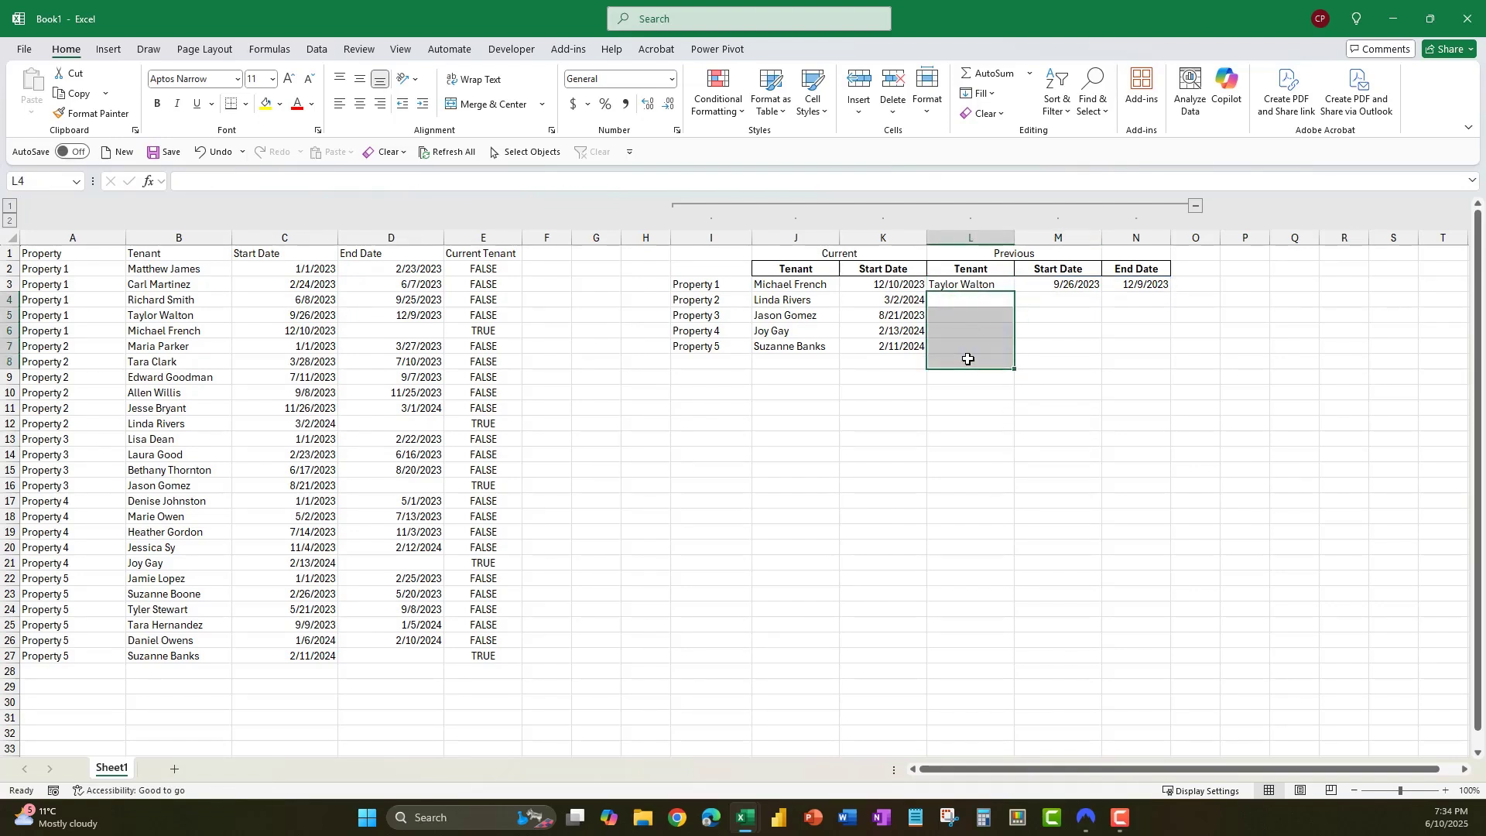
click(979, 285)
double_click(1014, 292)
- Copy the date formatting of M3:N3 to M4:N7 and check Property 5's previous start date against the source in C26
mouse_move(1058, 285)
mouse_down()
mouse_move(1136, 285)
mouse_move(1137, 346)
mouse_up()
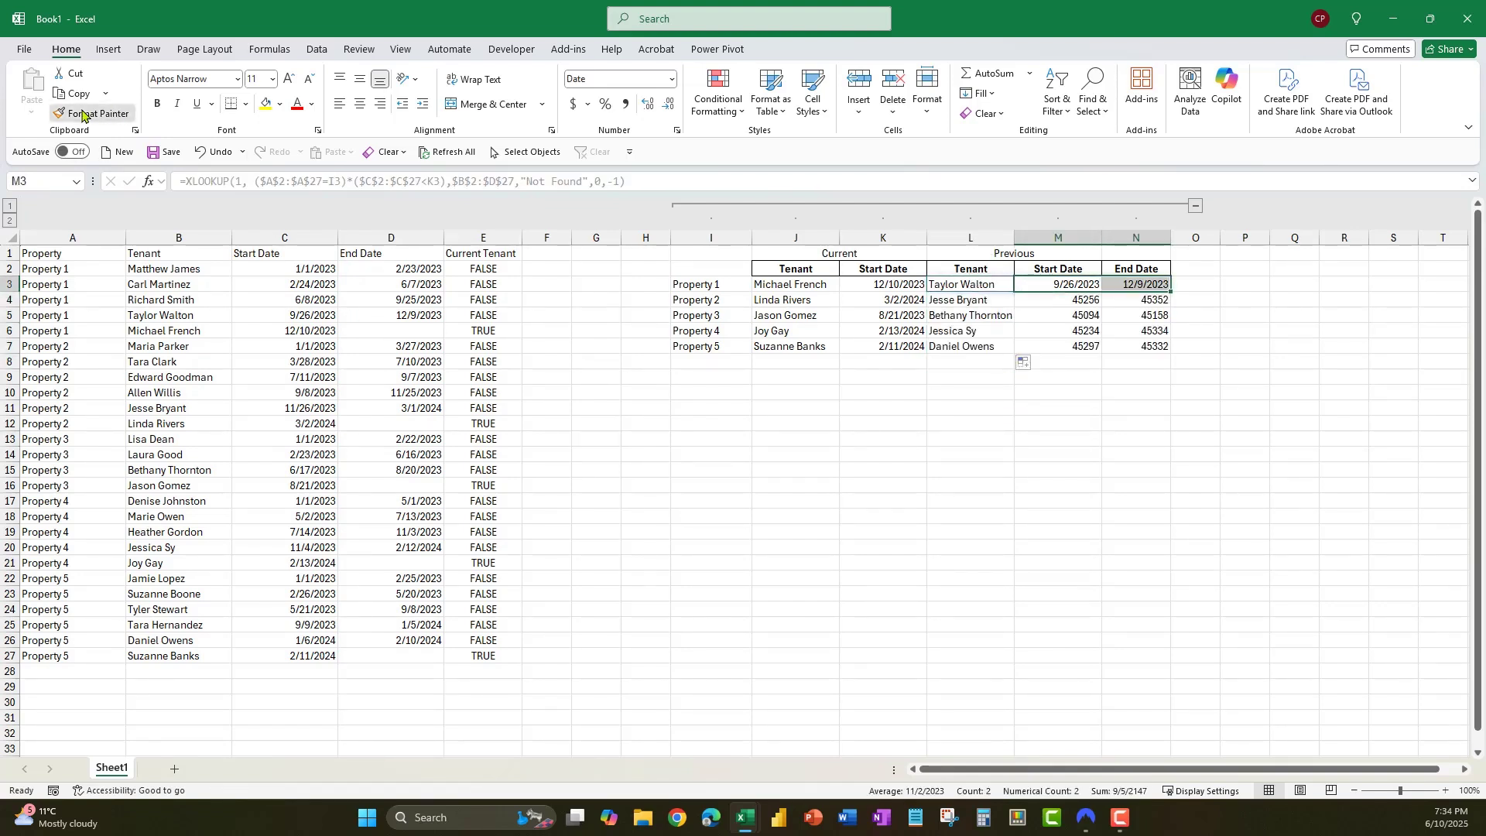
click(87, 114)
click(1058, 470)
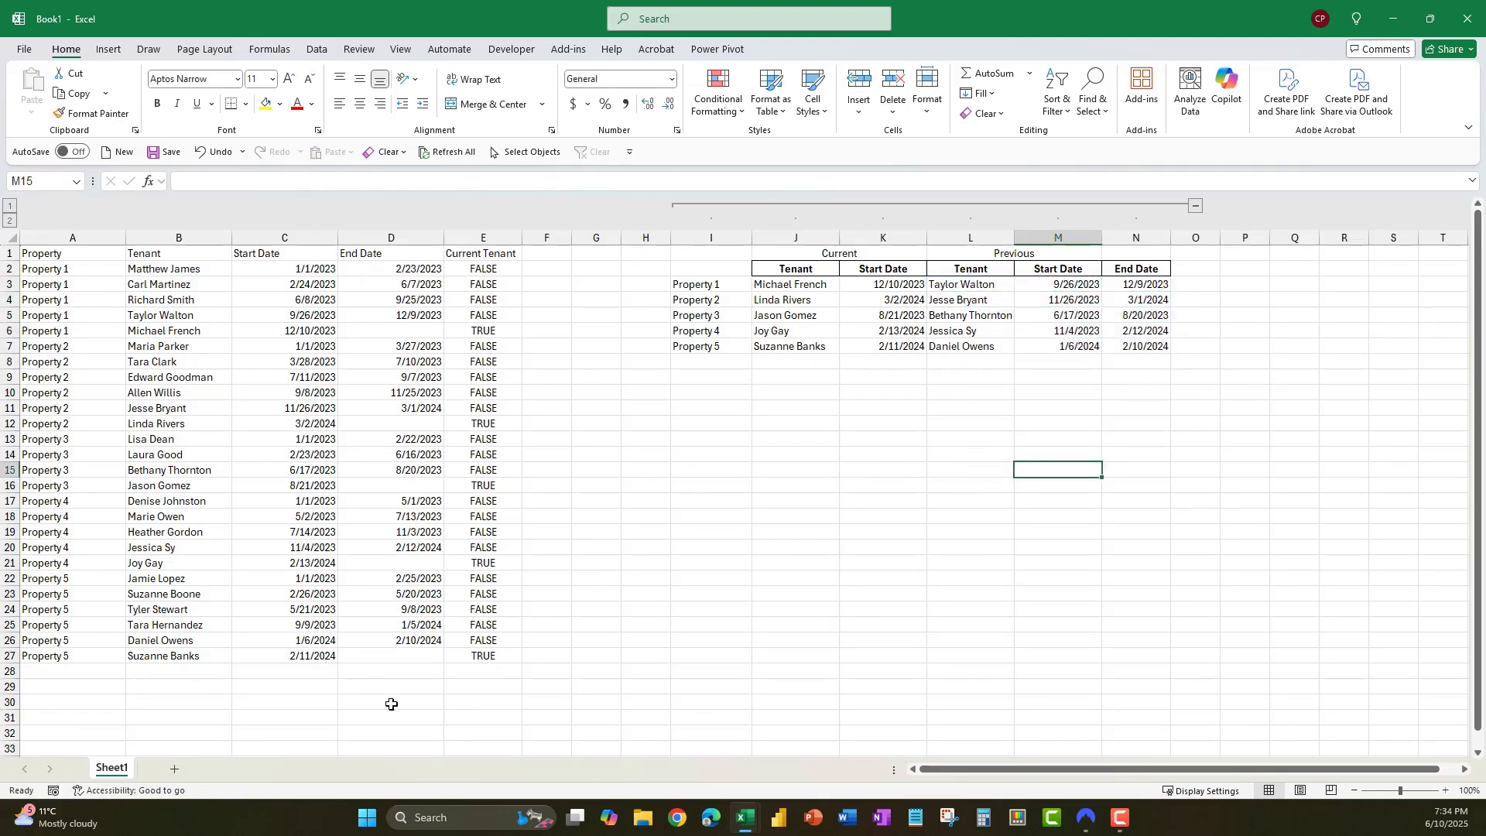
click(284, 641)
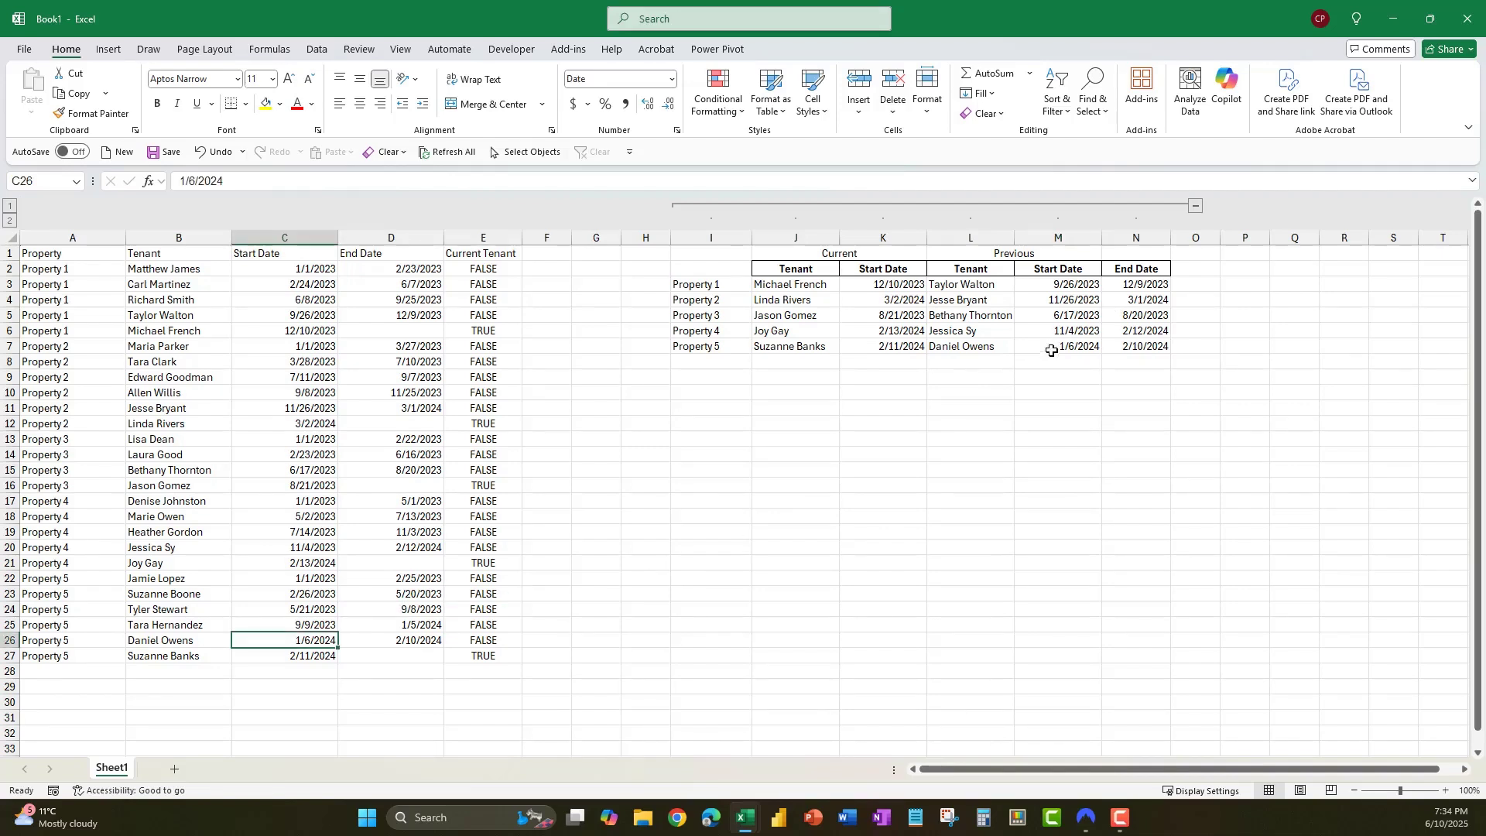